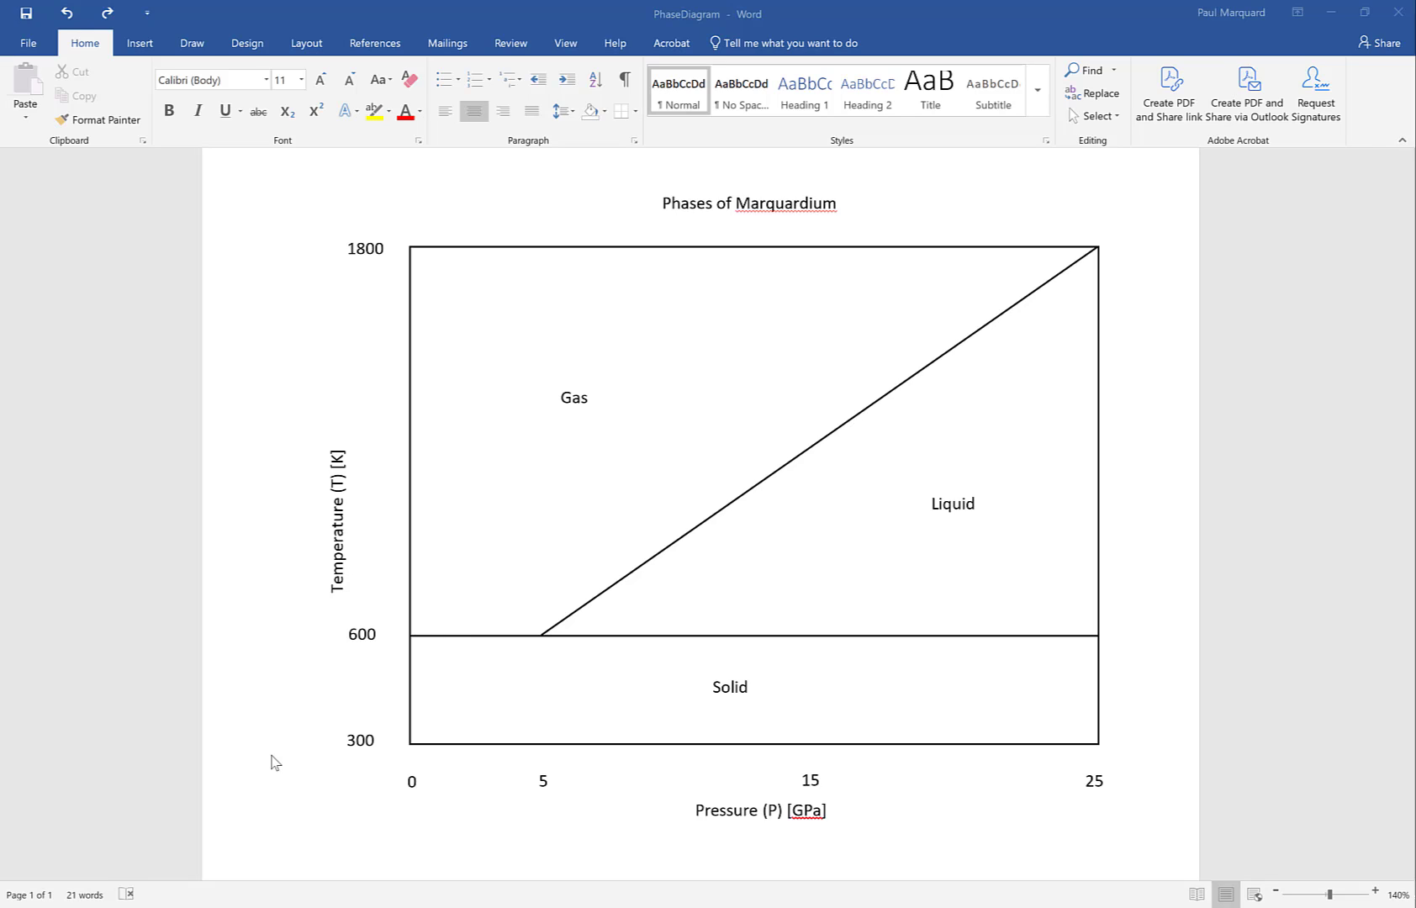
Ink temporary marks on the phase diagram to point out the gas-liquid boundary line and the Liquid and Gas regions, and remove them
left_click(192, 43)
mouse_move(831, 846)
left_mouse_down()
mouse_move(654, 814)
mouse_move(875, 777)
mouse_move(736, 854)
left_mouse_up()
mouse_move(272, 488)
left_mouse_down()
mouse_move(337, 394)
mouse_move(290, 610)
mouse_move(269, 458)
left_mouse_up()
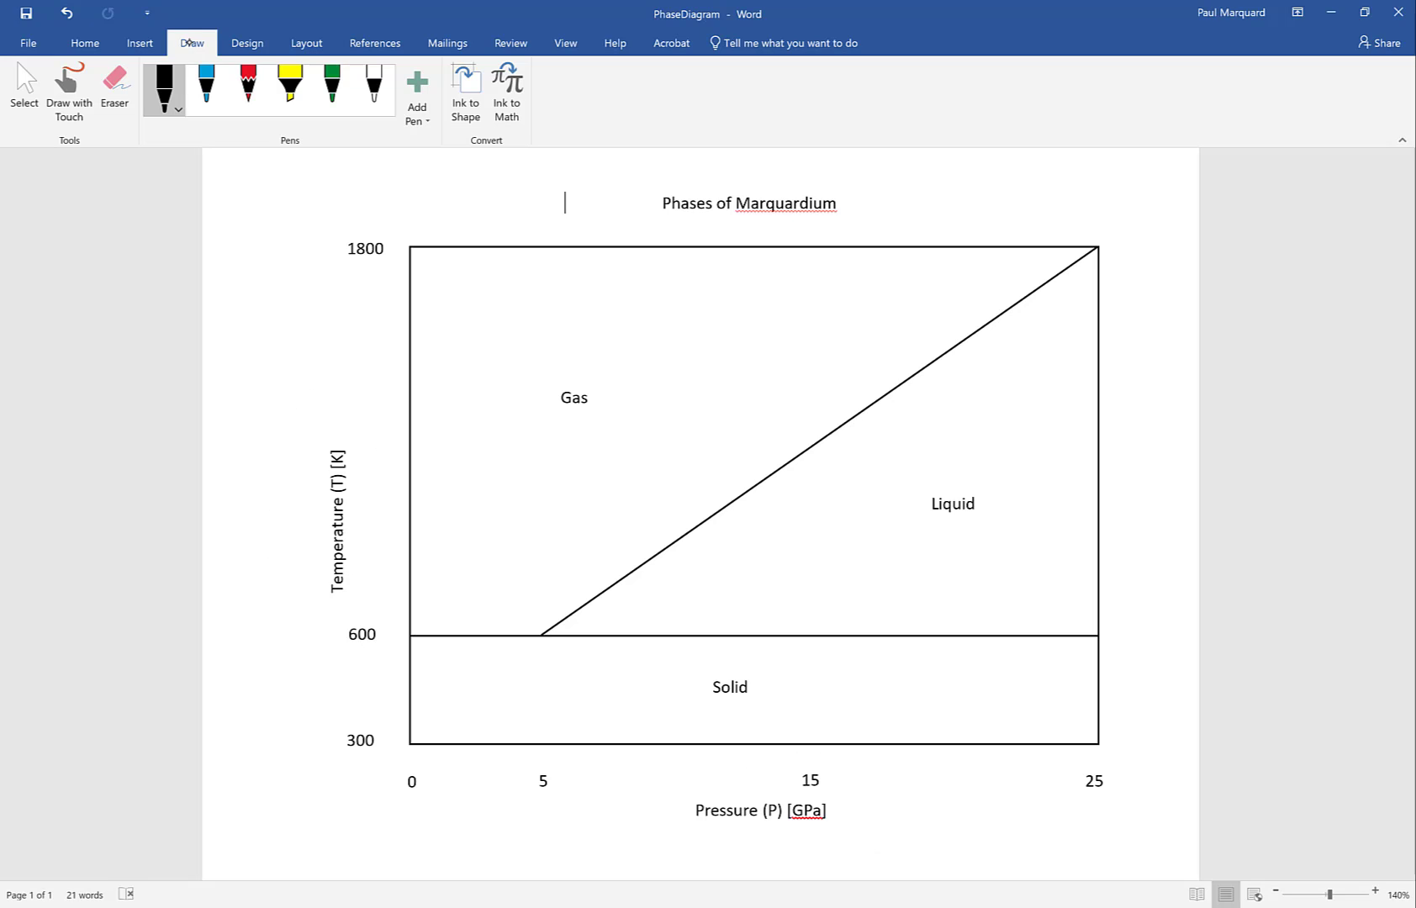
mouse_move(432, 653)
left_mouse_down()
mouse_move(1013, 648)
mouse_move(925, 729)
mouse_move(534, 728)
mouse_move(434, 653)
left_mouse_up()
mouse_move(542, 634)
left_mouse_down()
mouse_move(1058, 291)
mouse_move(515, 645)
left_mouse_up()
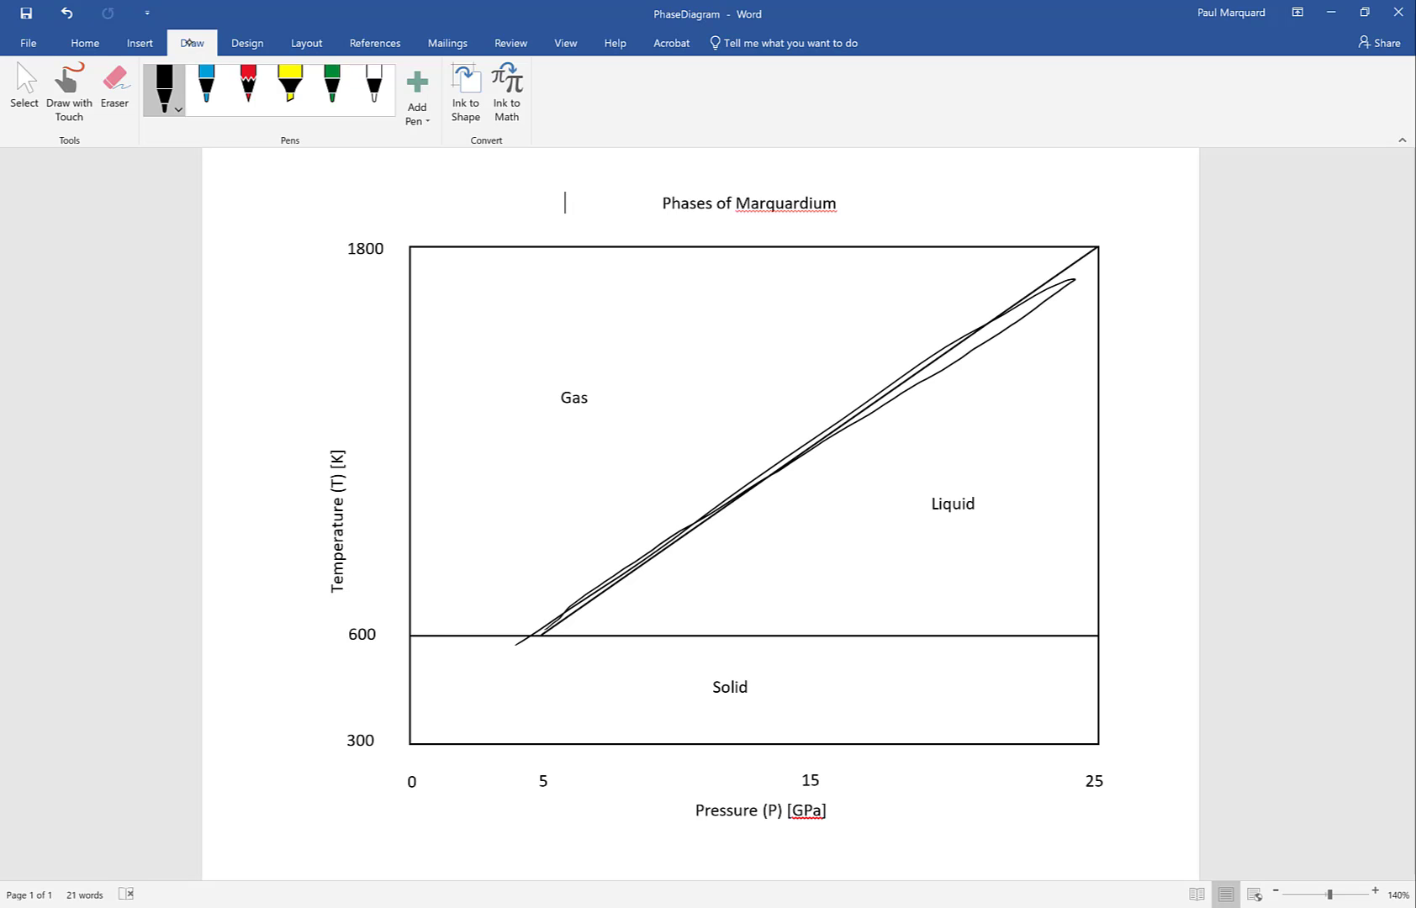
mouse_move(901, 451)
left_mouse_down()
mouse_move(1000, 554)
mouse_move(1017, 467)
left_mouse_up()
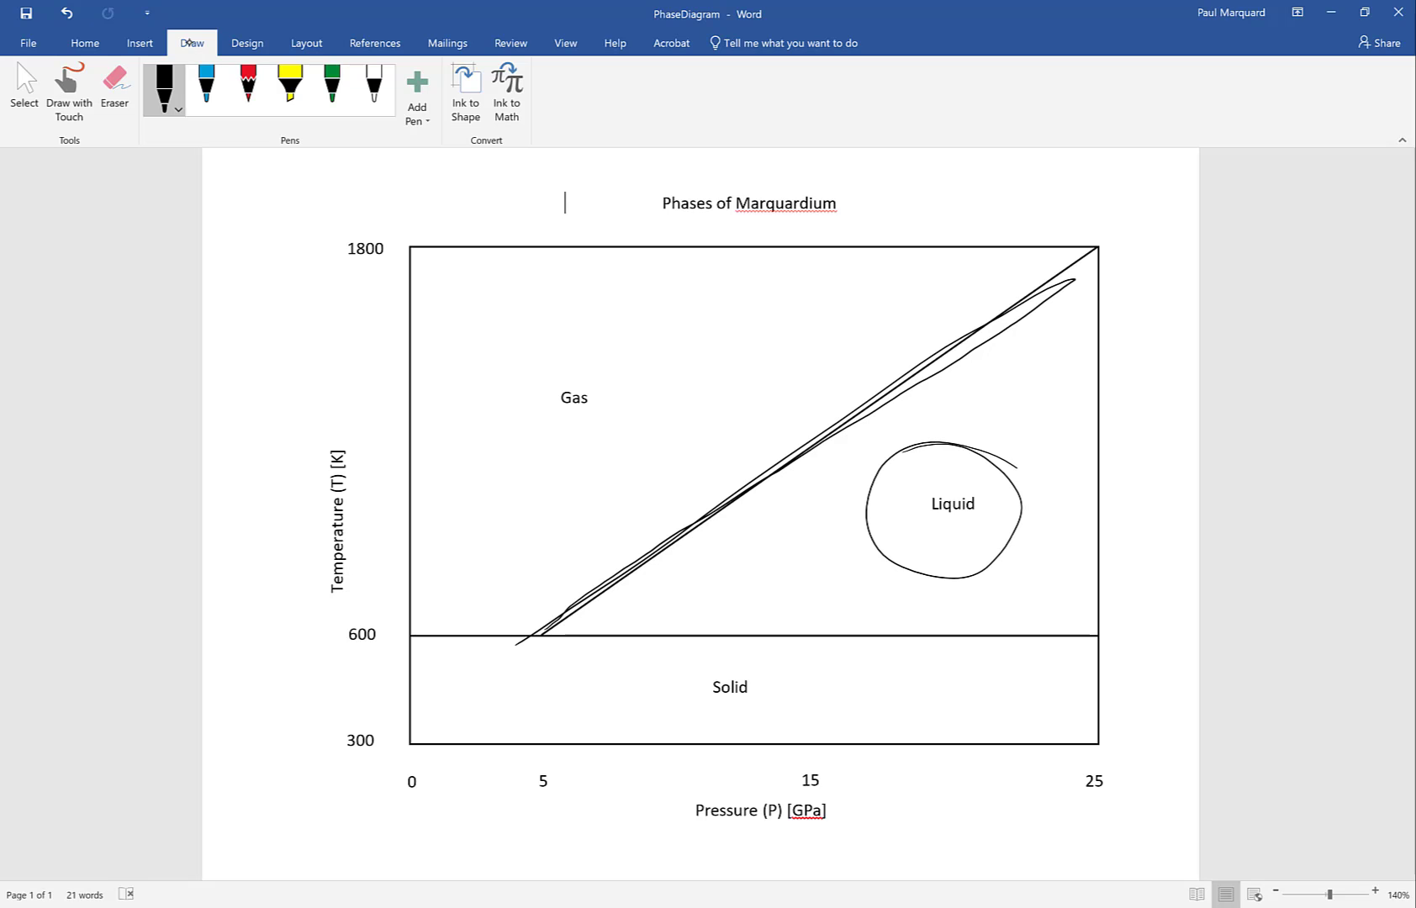
mouse_move(602, 460)
left_mouse_down()
mouse_move(507, 383)
mouse_move(555, 468)
left_mouse_up()
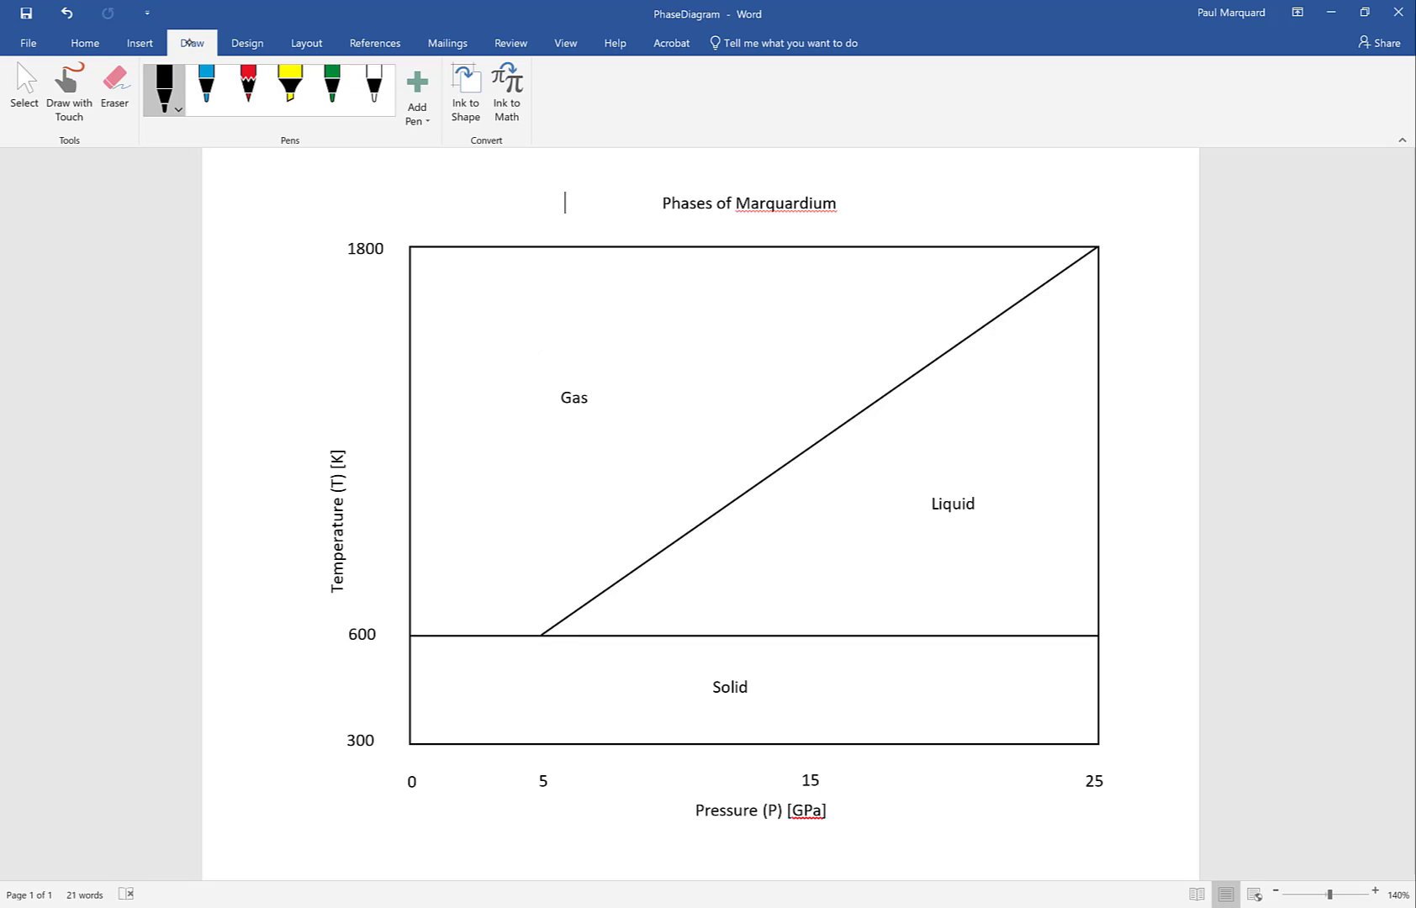
Circle both endpoints of the gas-liquid boundary in black ink and handwrite T=60P+300 along the line
left_click_drag(542, 628, 543, 637)
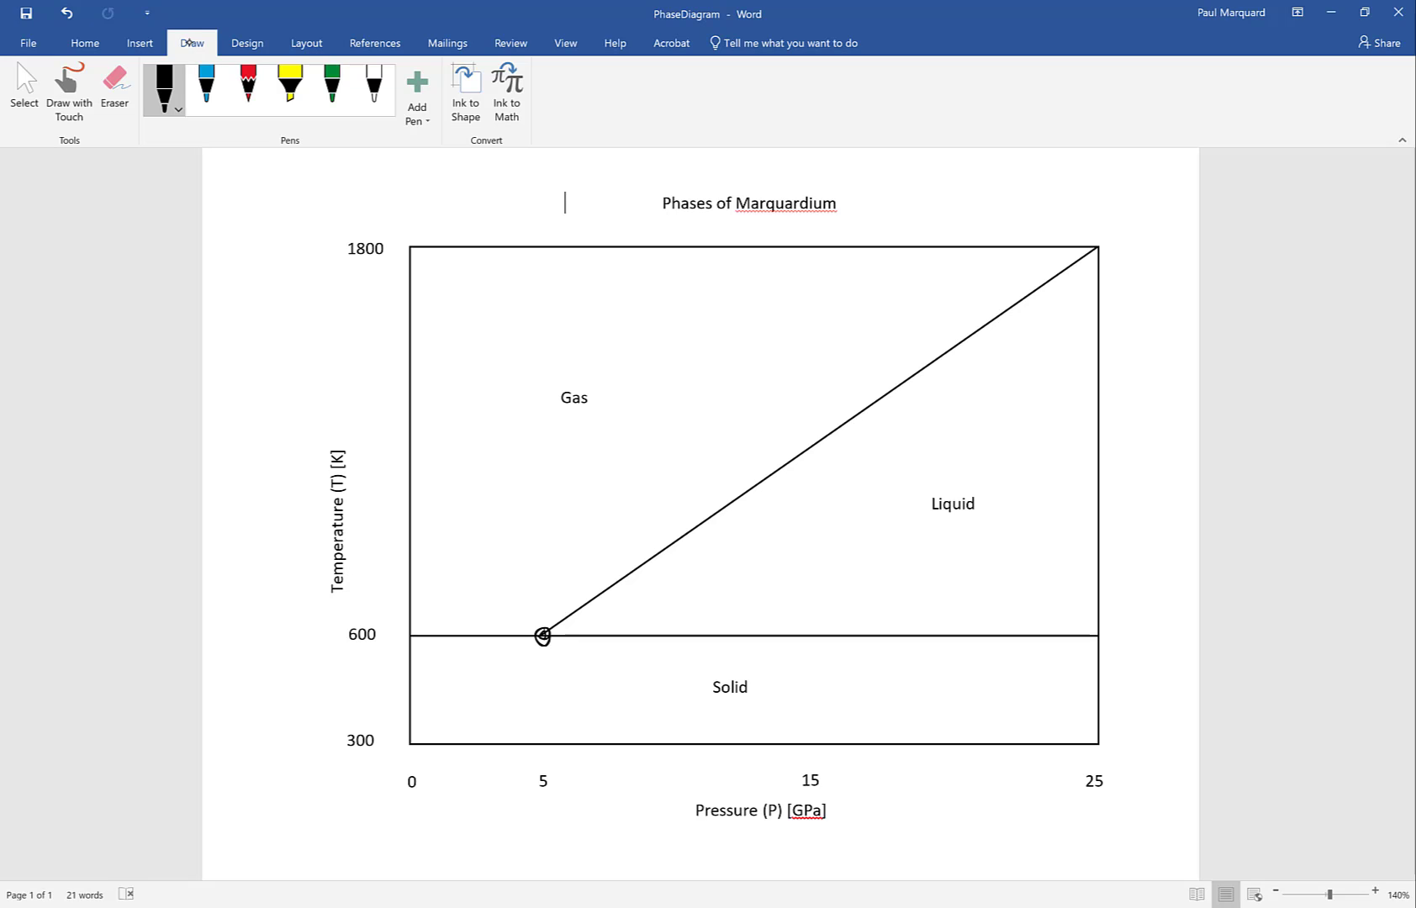
left_click_drag(1093, 243, 1096, 244)
mouse_move(615, 523)
left_mouse_down()
mouse_move(622, 548)
mouse_move(587, 529)
mouse_move(648, 502)
mouse_move(637, 514)
left_mouse_up()
left_click_drag(656, 508, 637, 535)
mouse_move(679, 474)
left_mouse_down()
mouse_move(677, 507)
mouse_move(709, 469)
mouse_move(731, 476)
mouse_move(721, 460)
left_mouse_up()
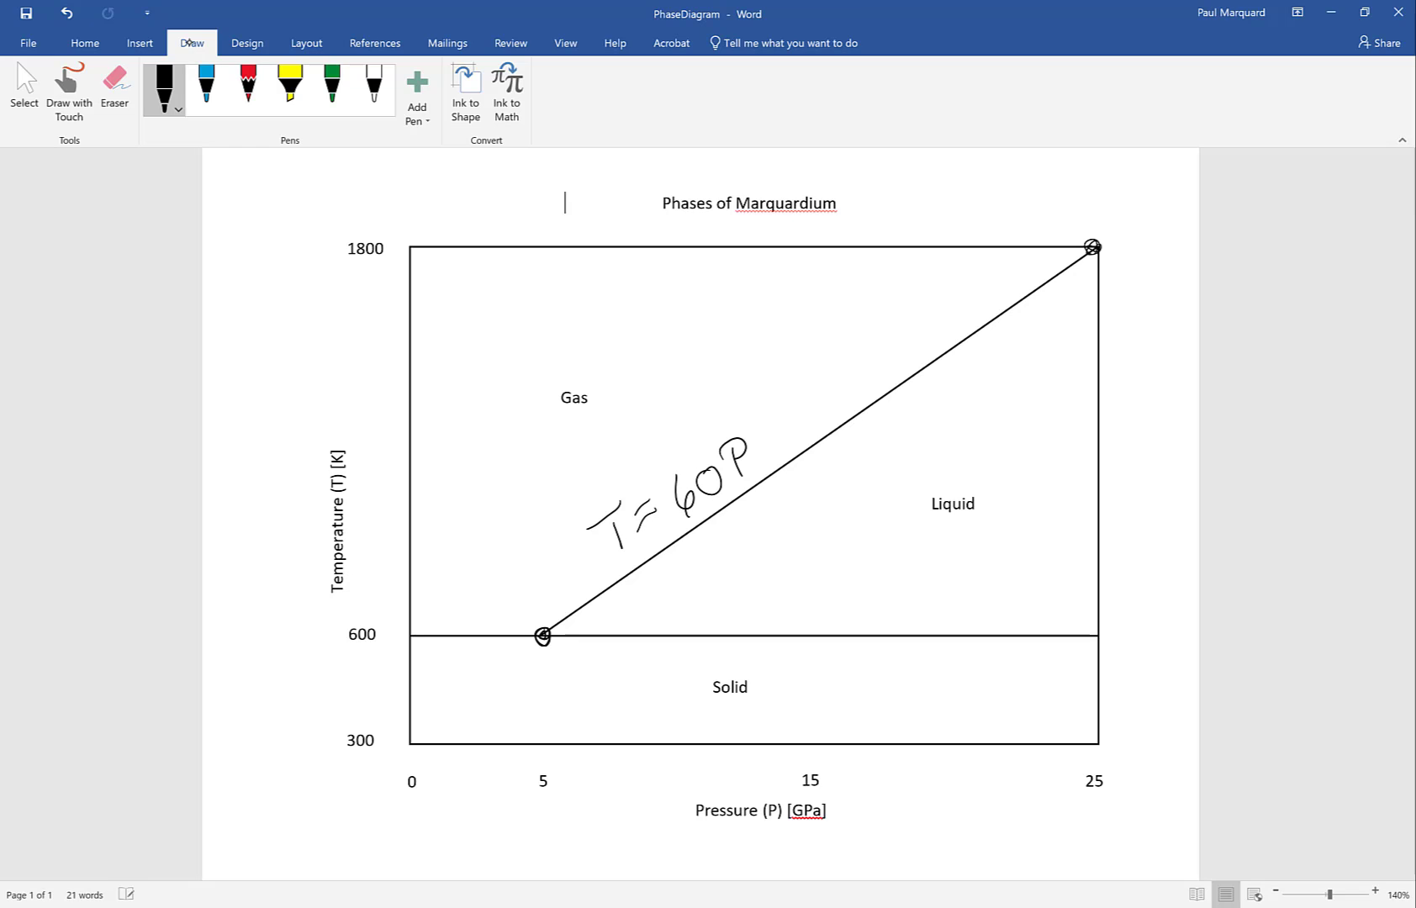
mouse_move(787, 417)
left_mouse_down()
mouse_move(783, 440)
mouse_move(808, 410)
mouse_move(800, 427)
left_mouse_up()
mouse_move(828, 393)
left_mouse_down()
mouse_move(817, 416)
mouse_move(838, 392)
left_mouse_up()
mouse_move(857, 377)
left_mouse_down()
mouse_move(843, 392)
mouse_move(857, 376)
left_mouse_up()
Ink dashes extending the boundary line from the 5 GPa point down to 300 K at zero pressure, and undo them
left_click_drag(540, 638, 523, 654)
left_click_drag(480, 693, 416, 739)
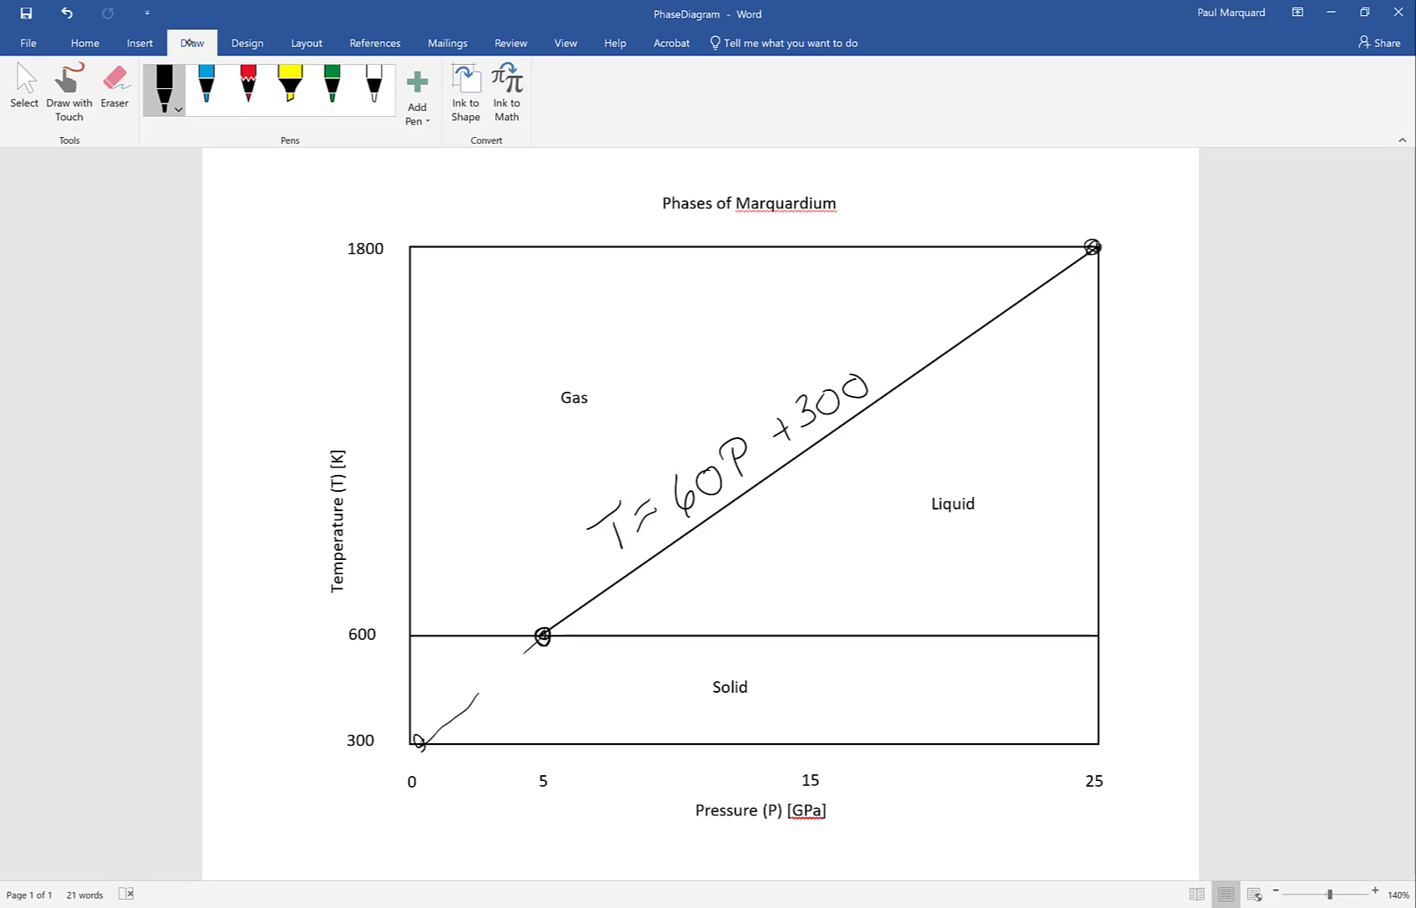
key("ctrl+z")
key("ctrl+z")
In the Sample02 workbook in Excel, merge and center A1:C1 and fill it with light orange
left_click(496, 907)
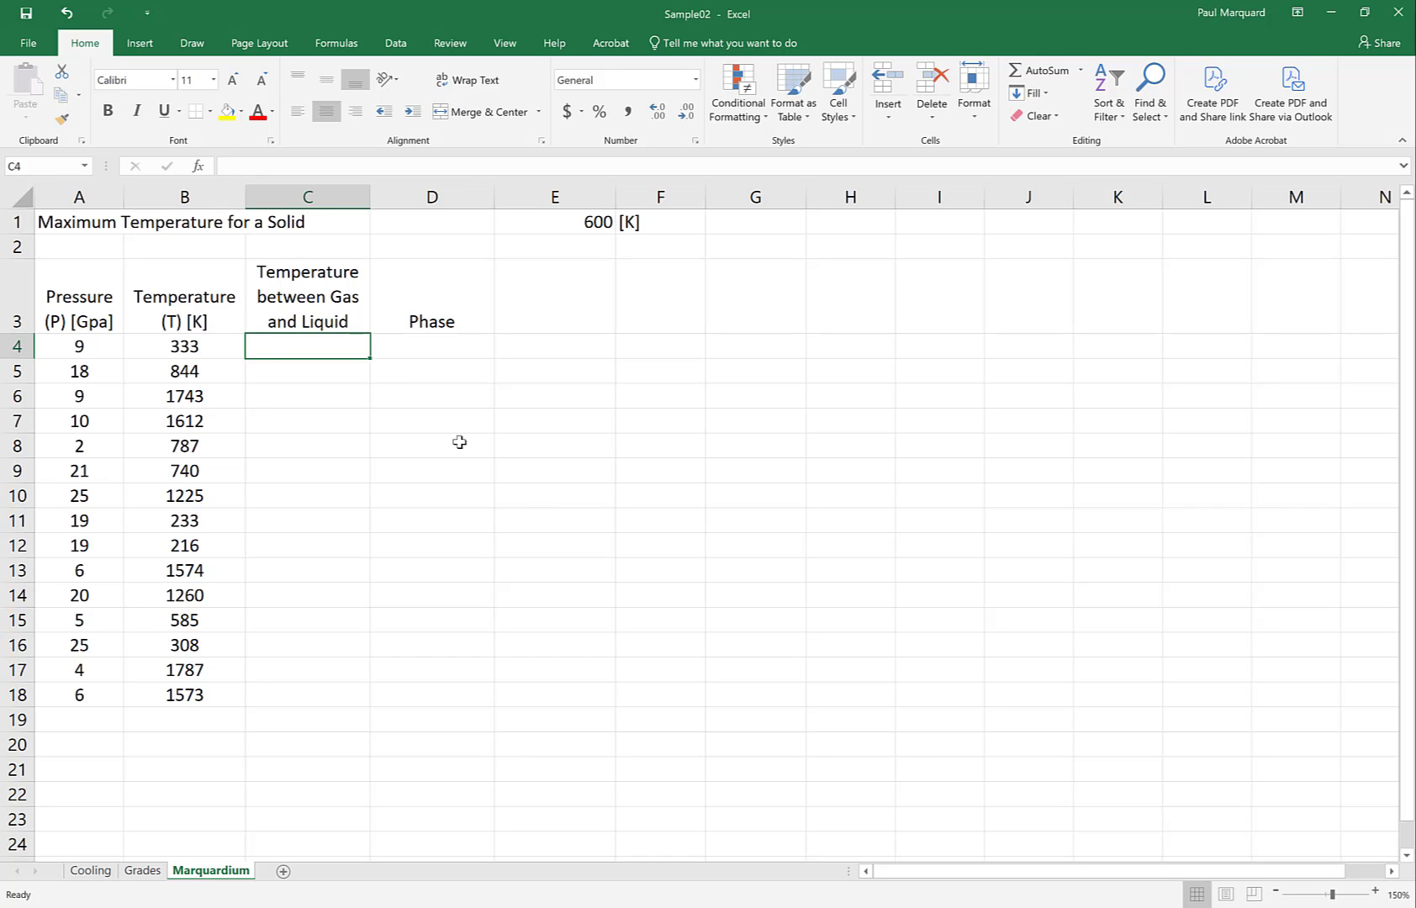
left_click(59, 223)
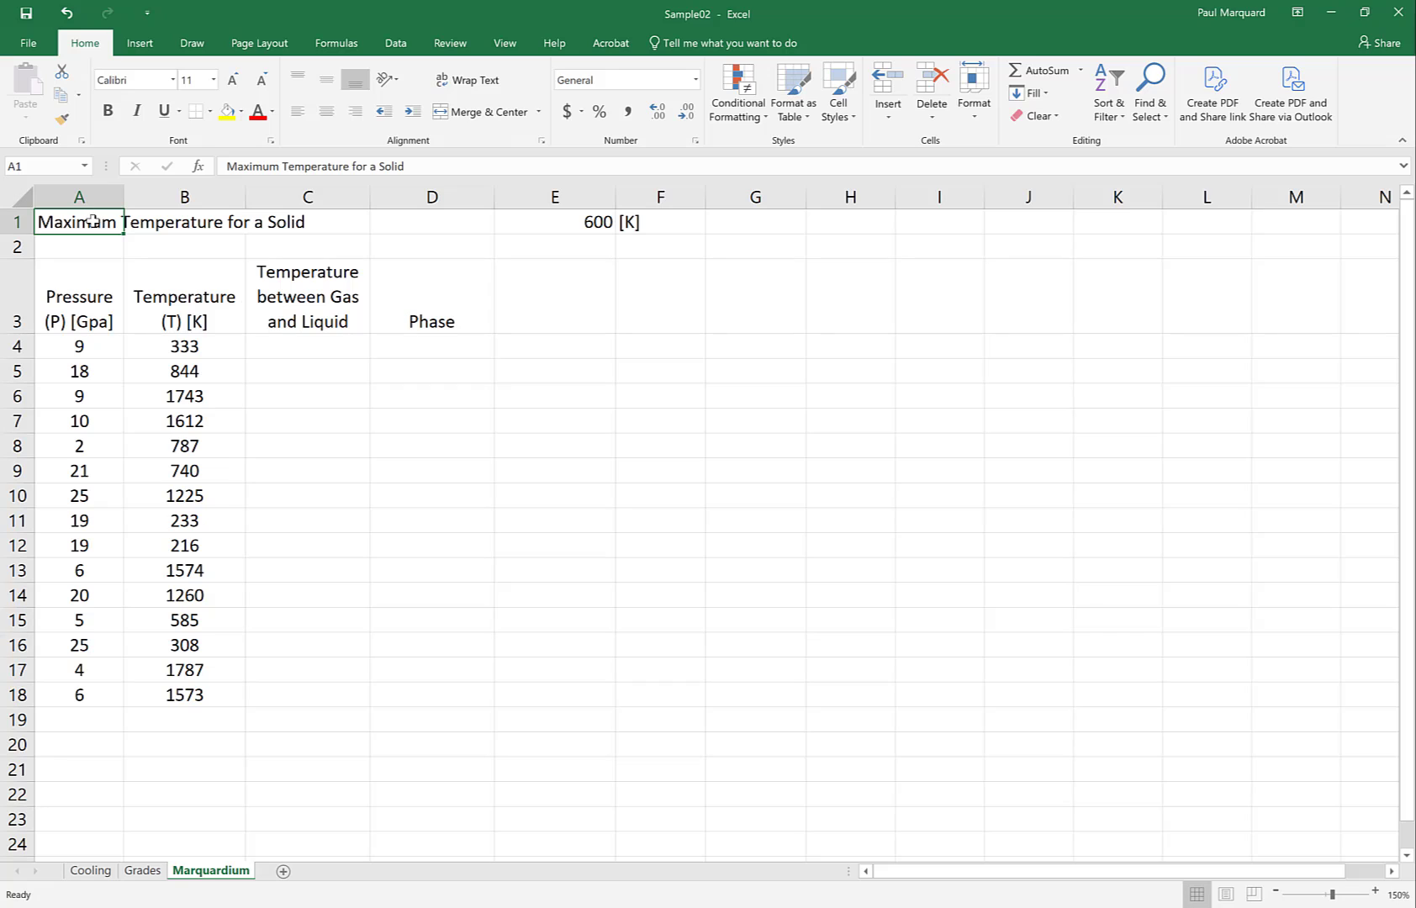
left_click_drag(96, 223, 264, 227)
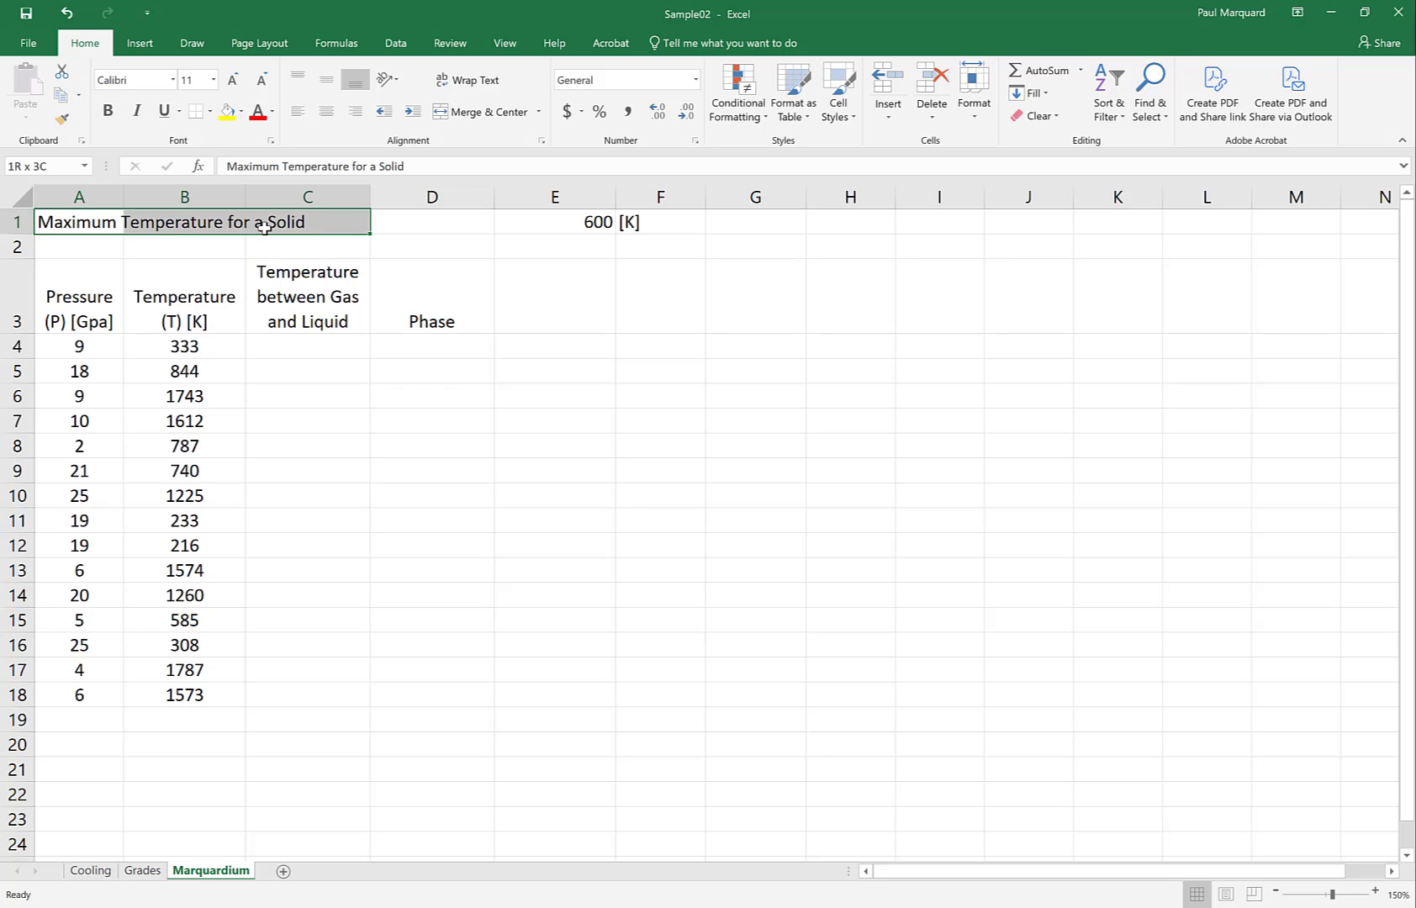
left_click(63, 214)
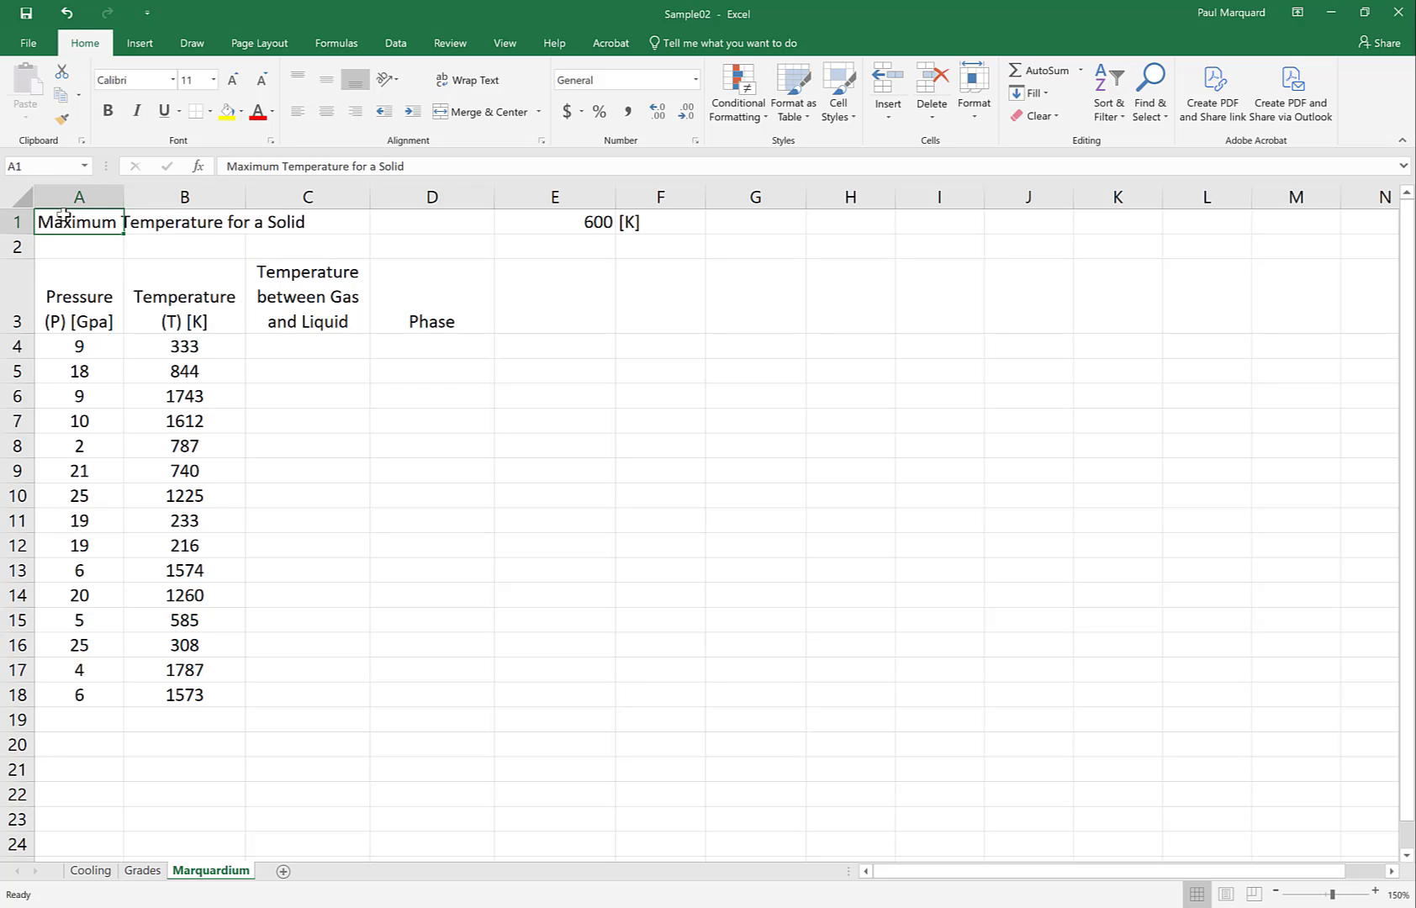
left_click_drag(63, 215, 277, 221)
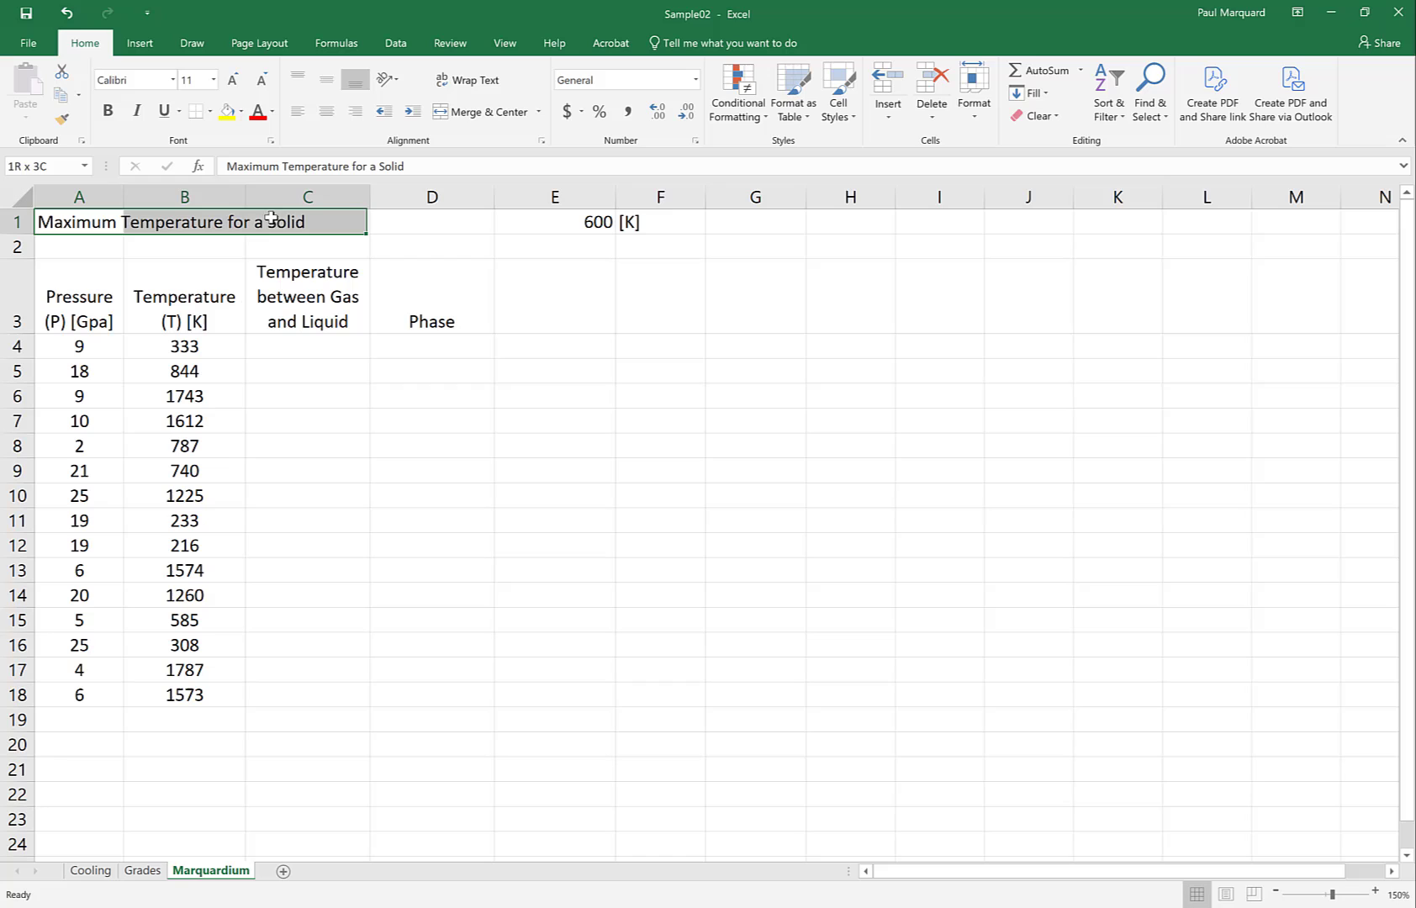
left_click(476, 114)
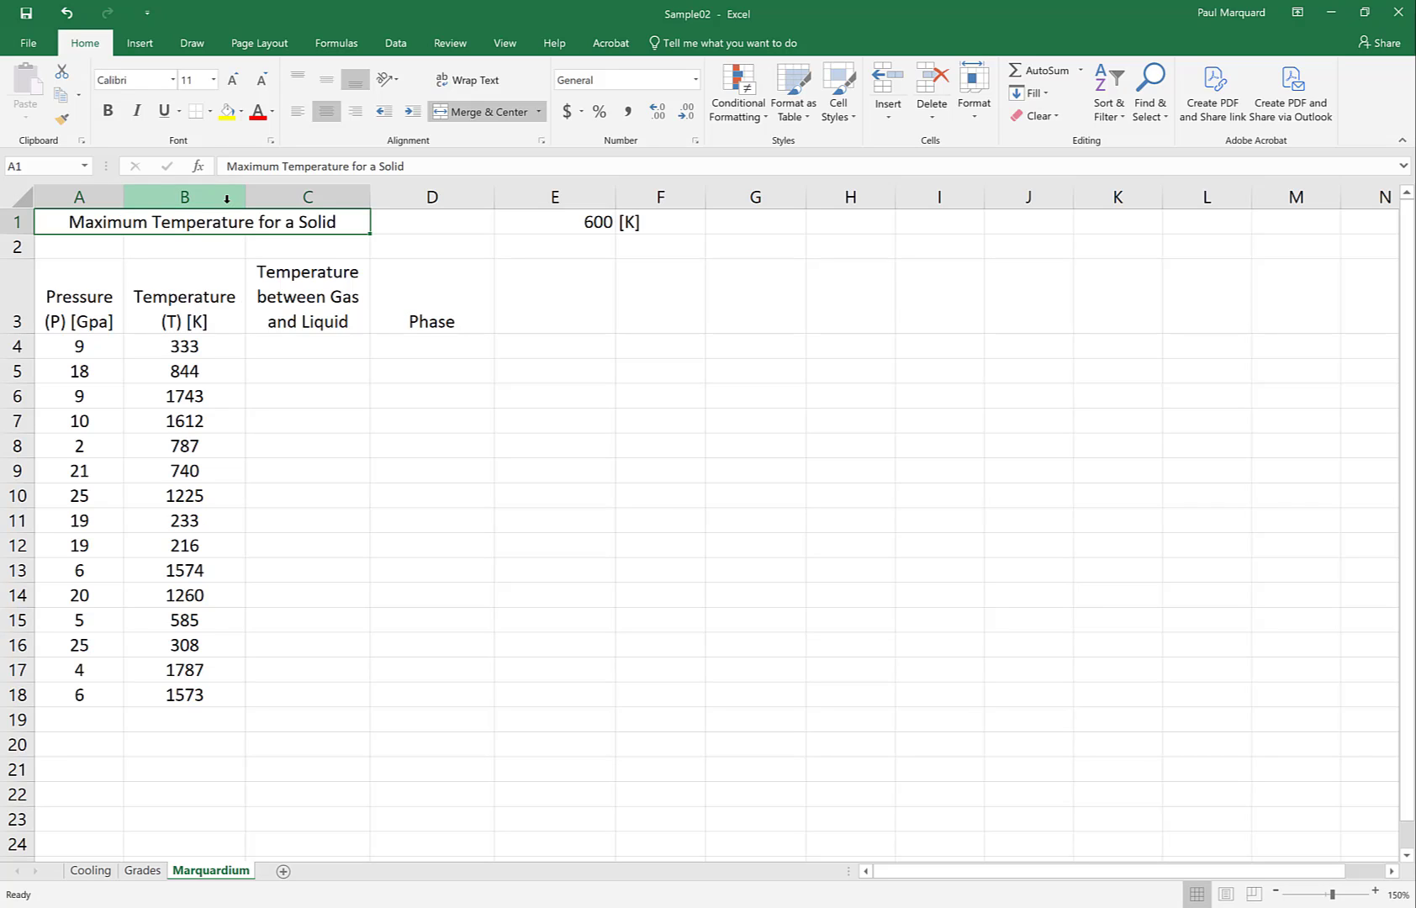
left_click(241, 111)
left_click(287, 183)
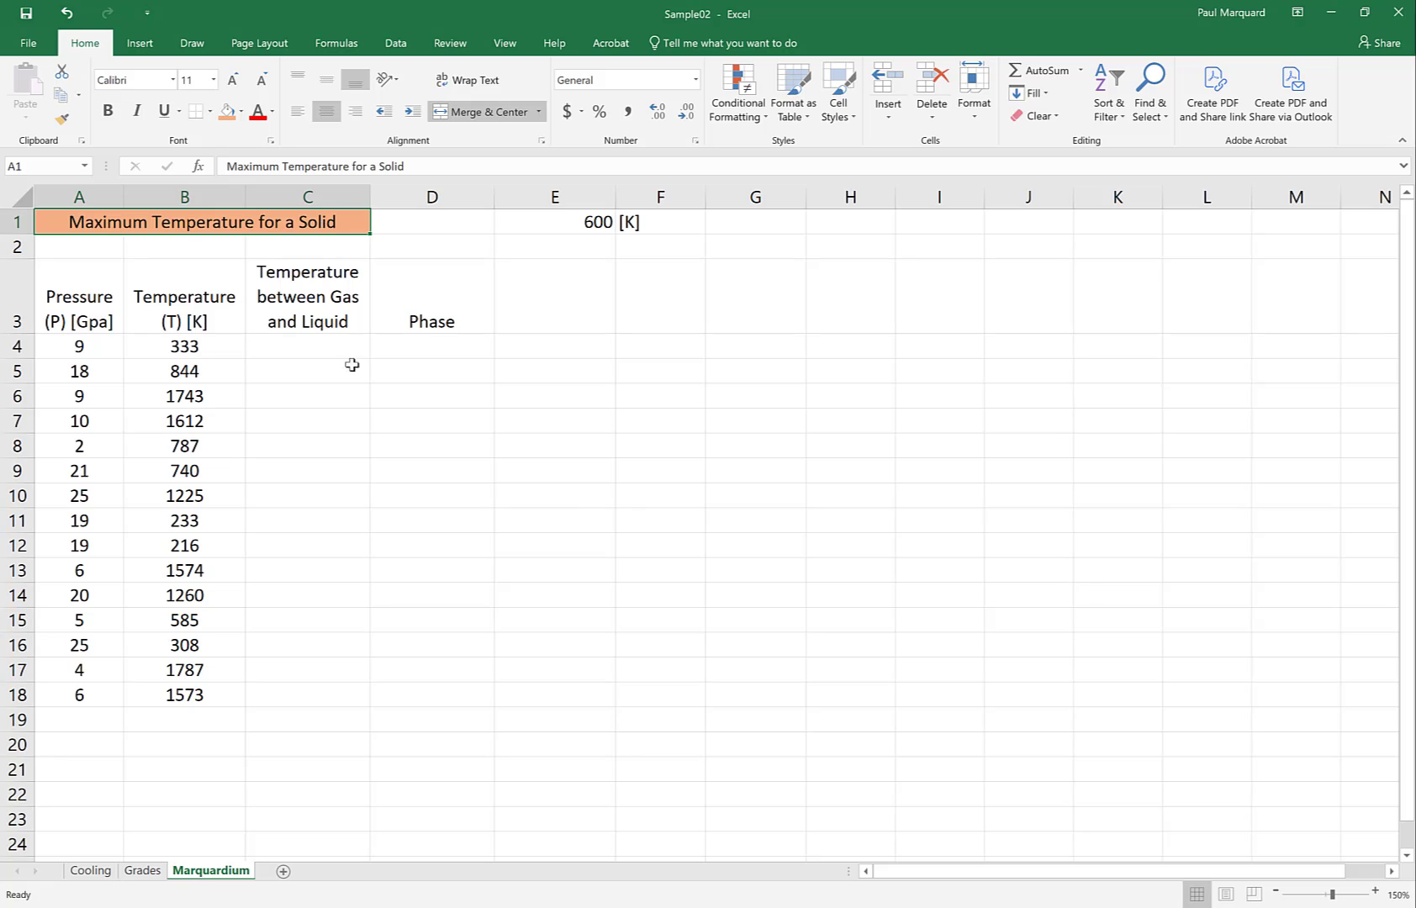
Check the solid phase's upper temperature boundary in the Word phase diagram and return to the Excel workbook
key("alt+Tab")
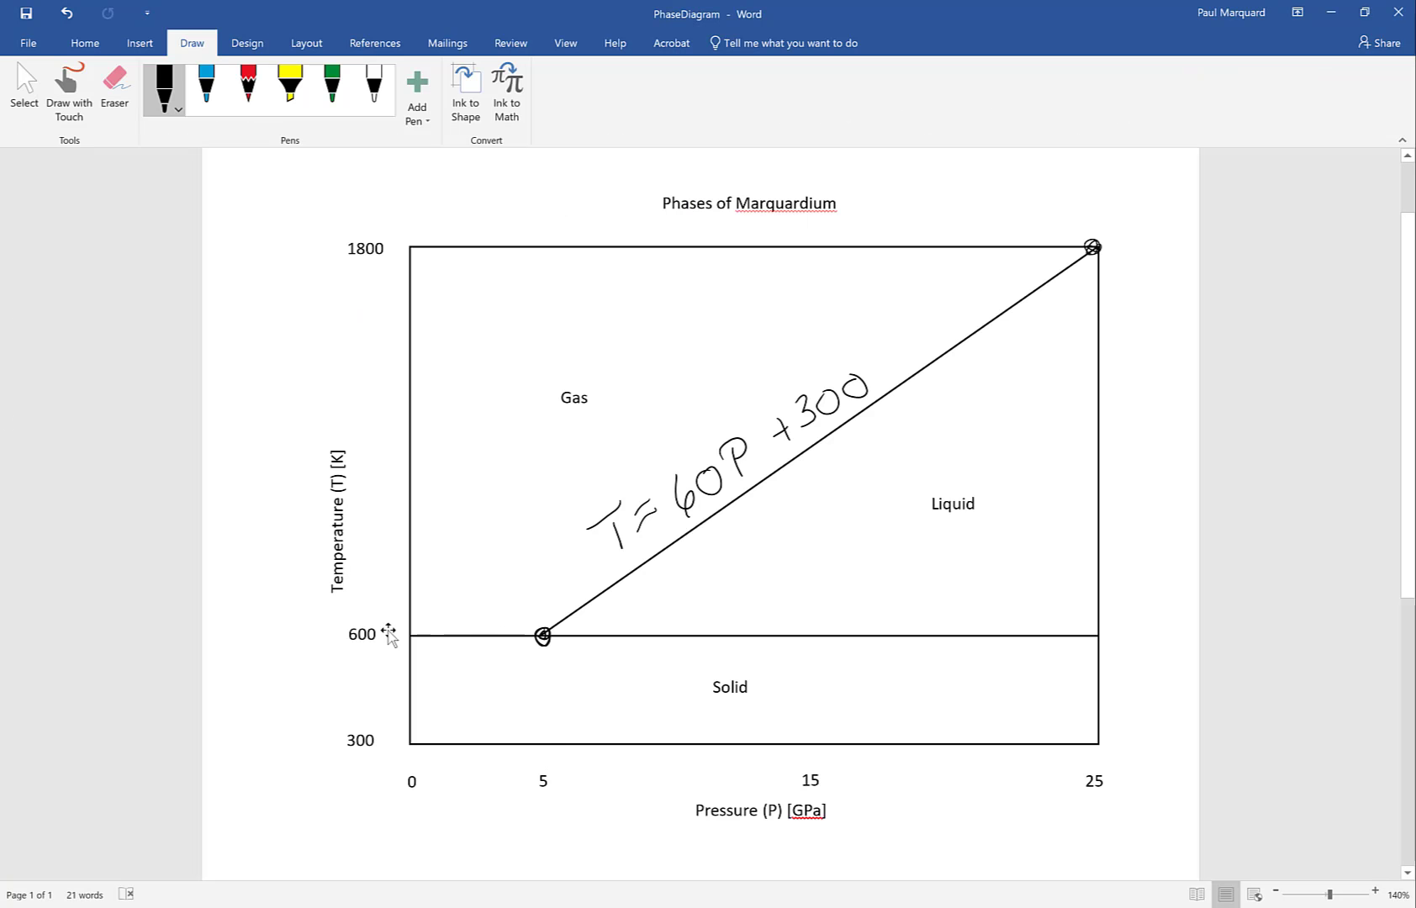
mouse_move(488, 906)
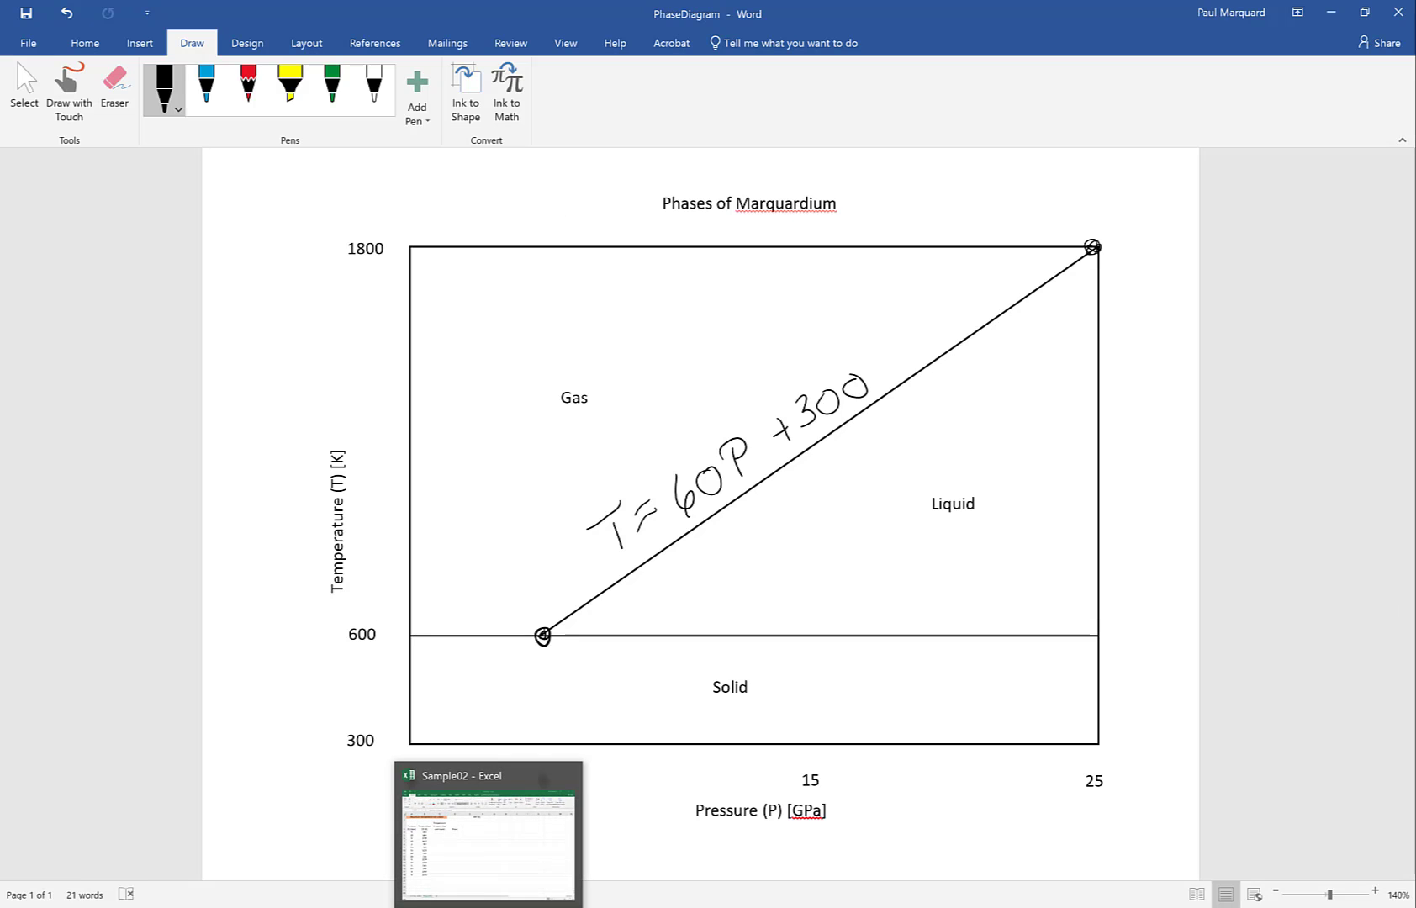
left_click(488, 906)
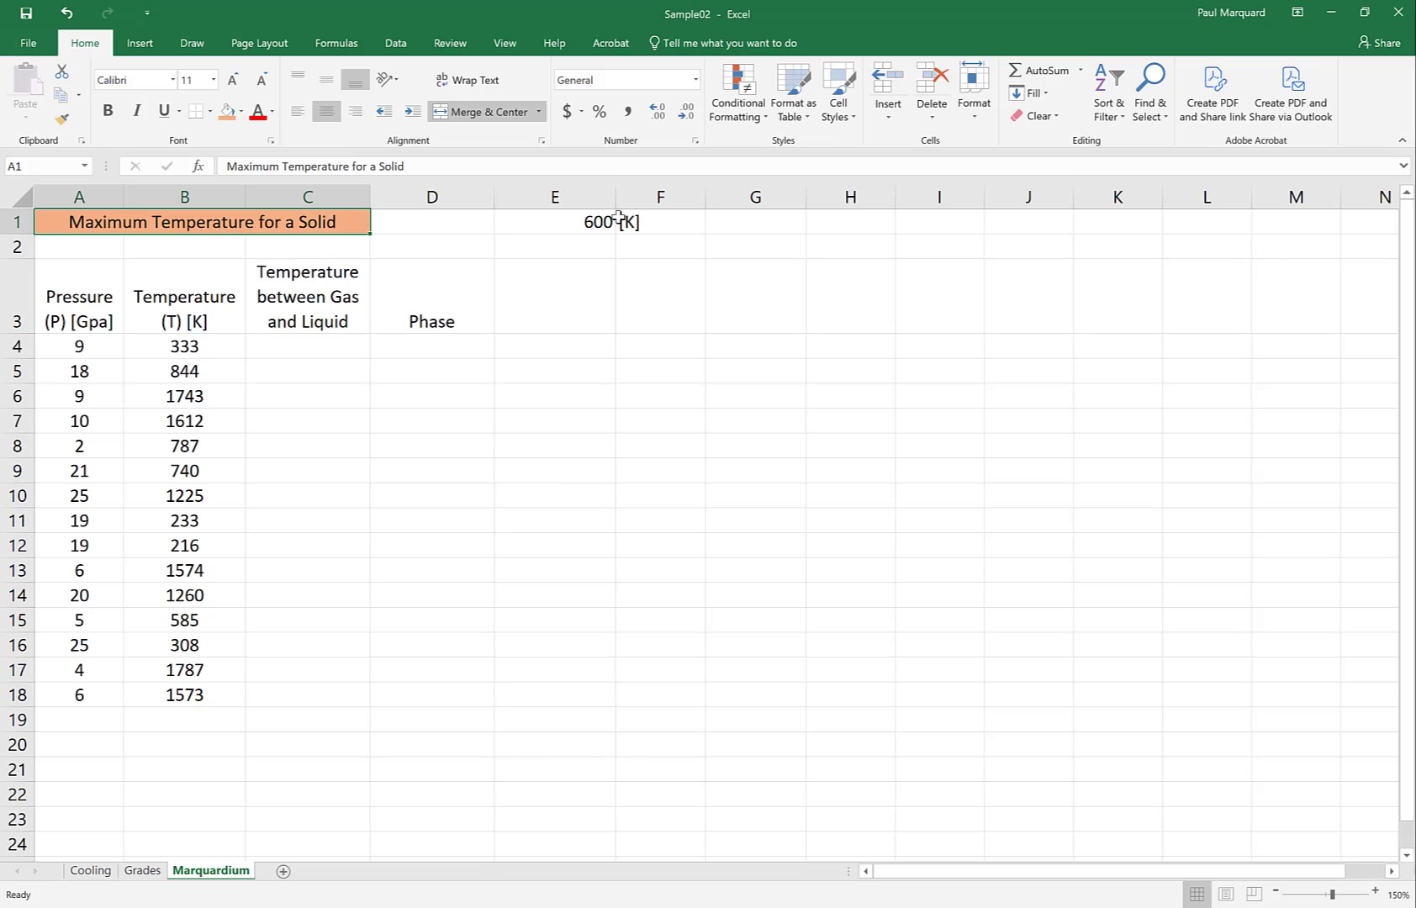
Fill E1:F1, the solid temperature value and its unit, with the same light orange, keeping their original alignment
left_click(566, 224)
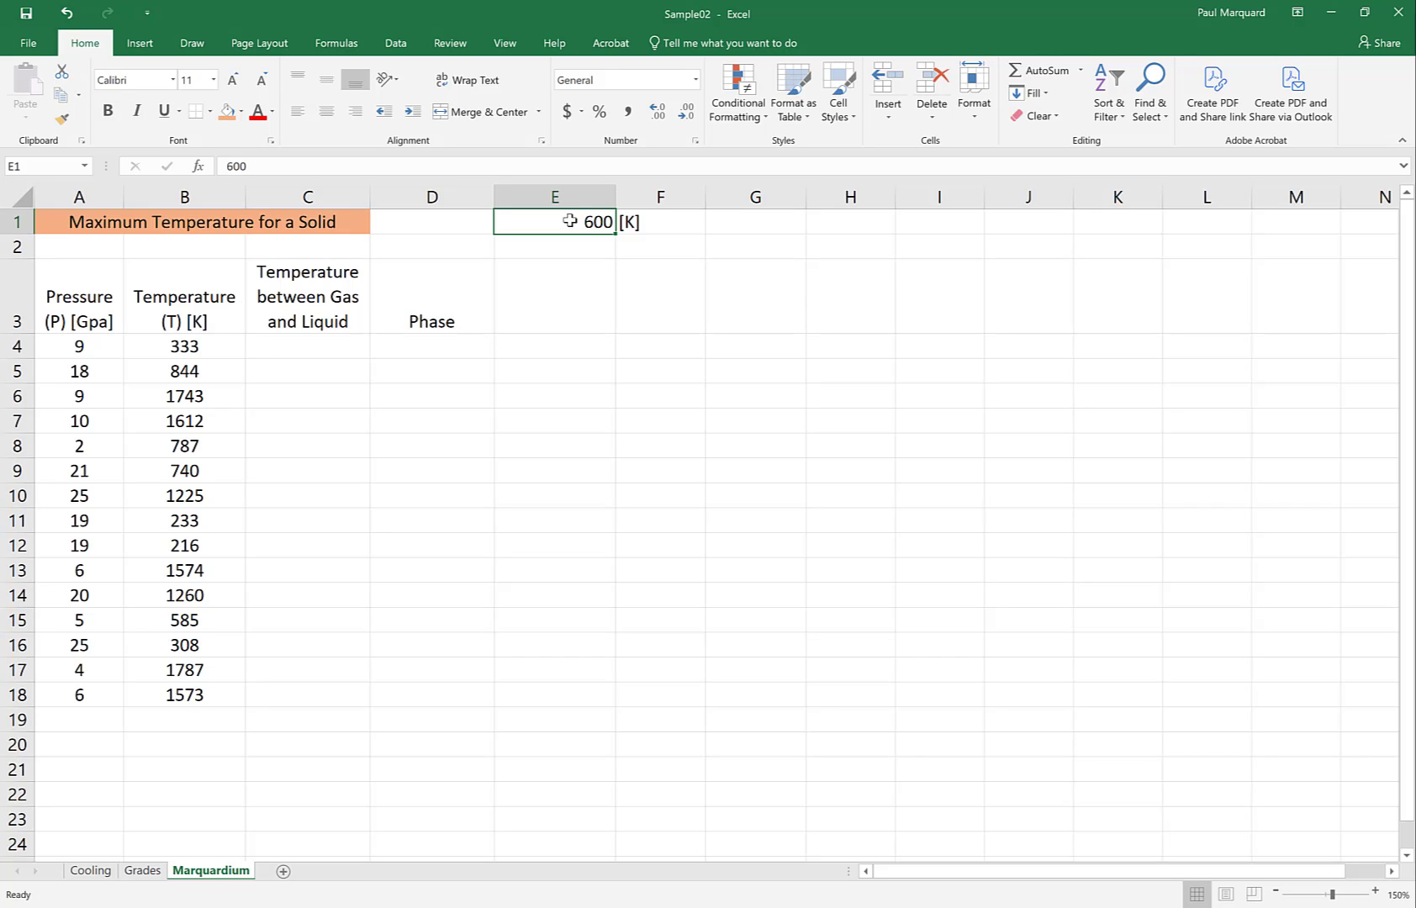
left_click(662, 222)
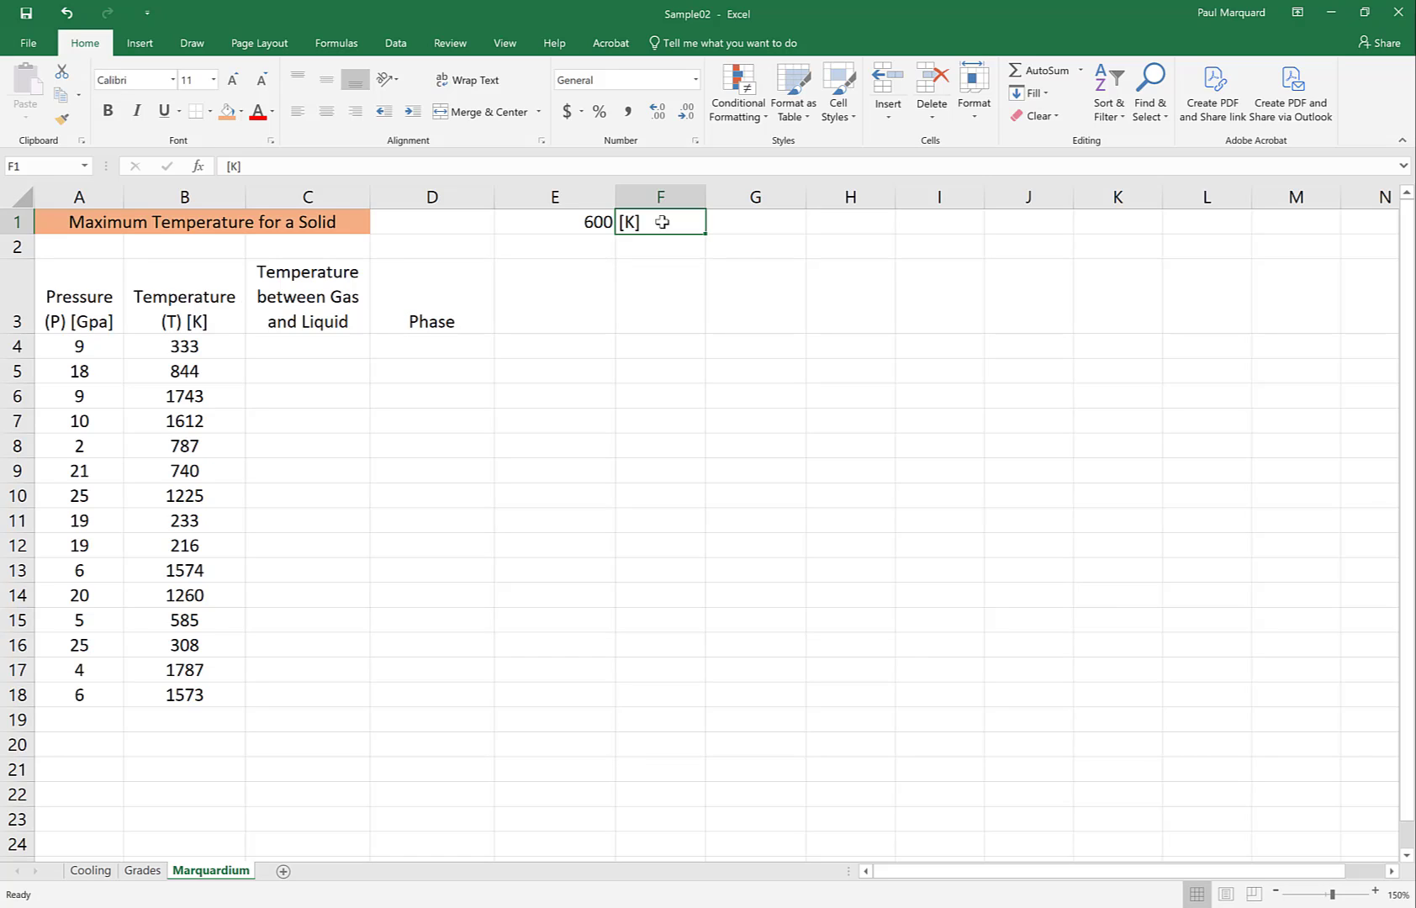
left_click_drag(553, 222, 639, 222)
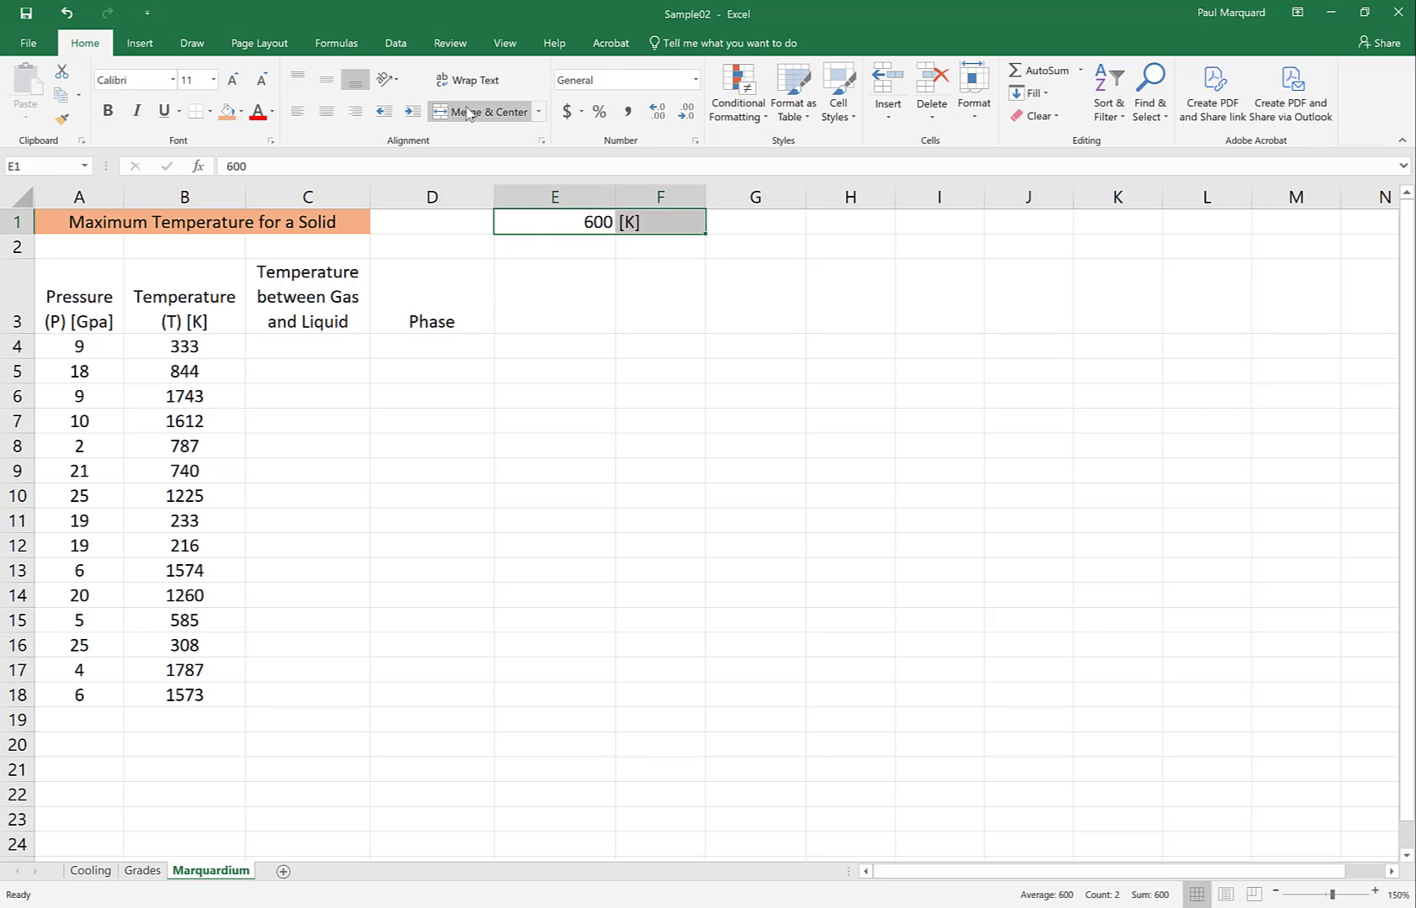
left_click(326, 111)
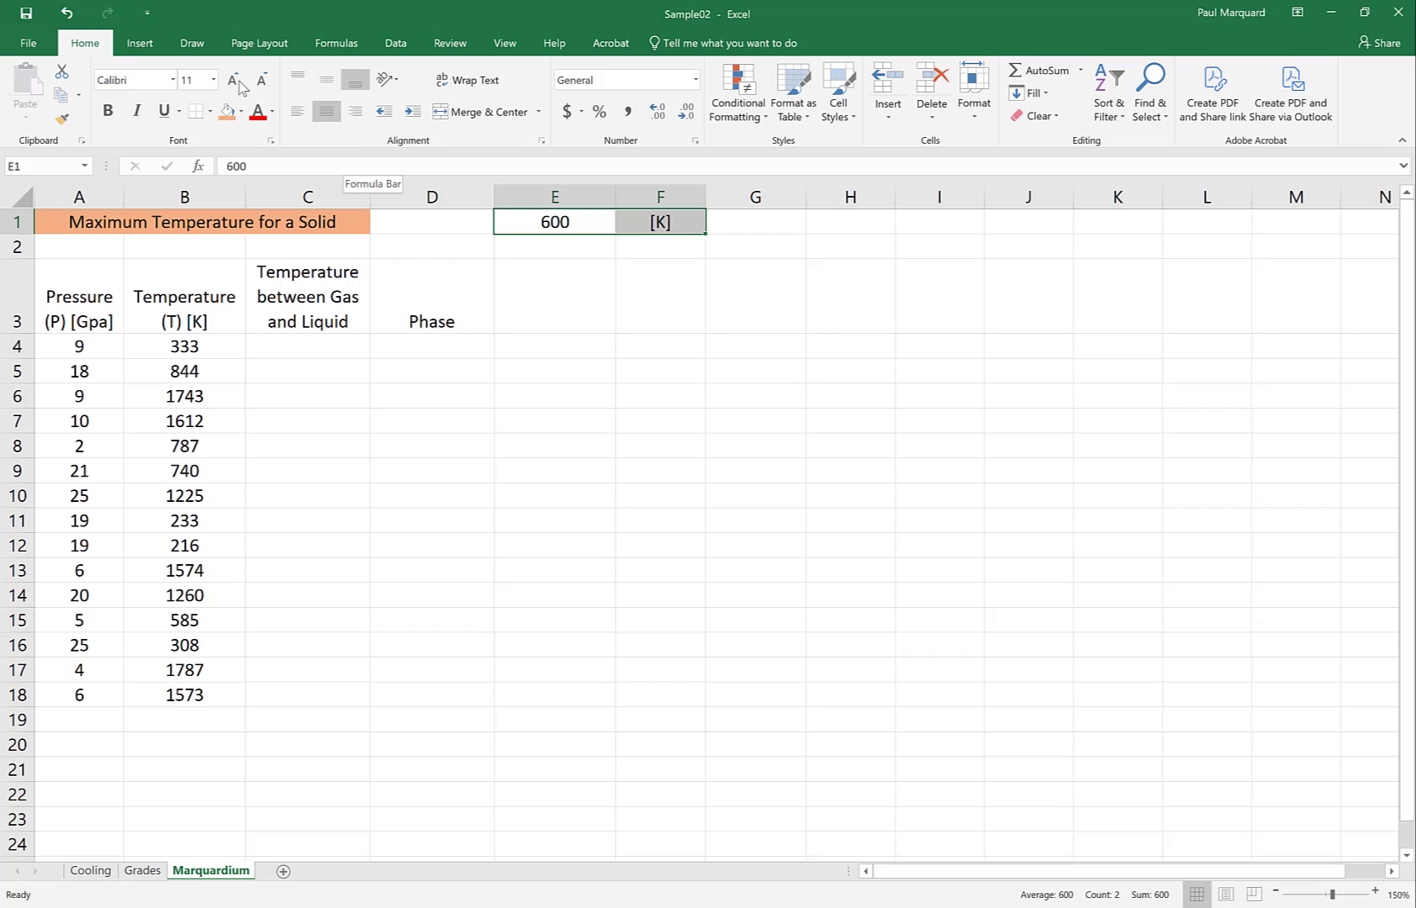
left_click(67, 12)
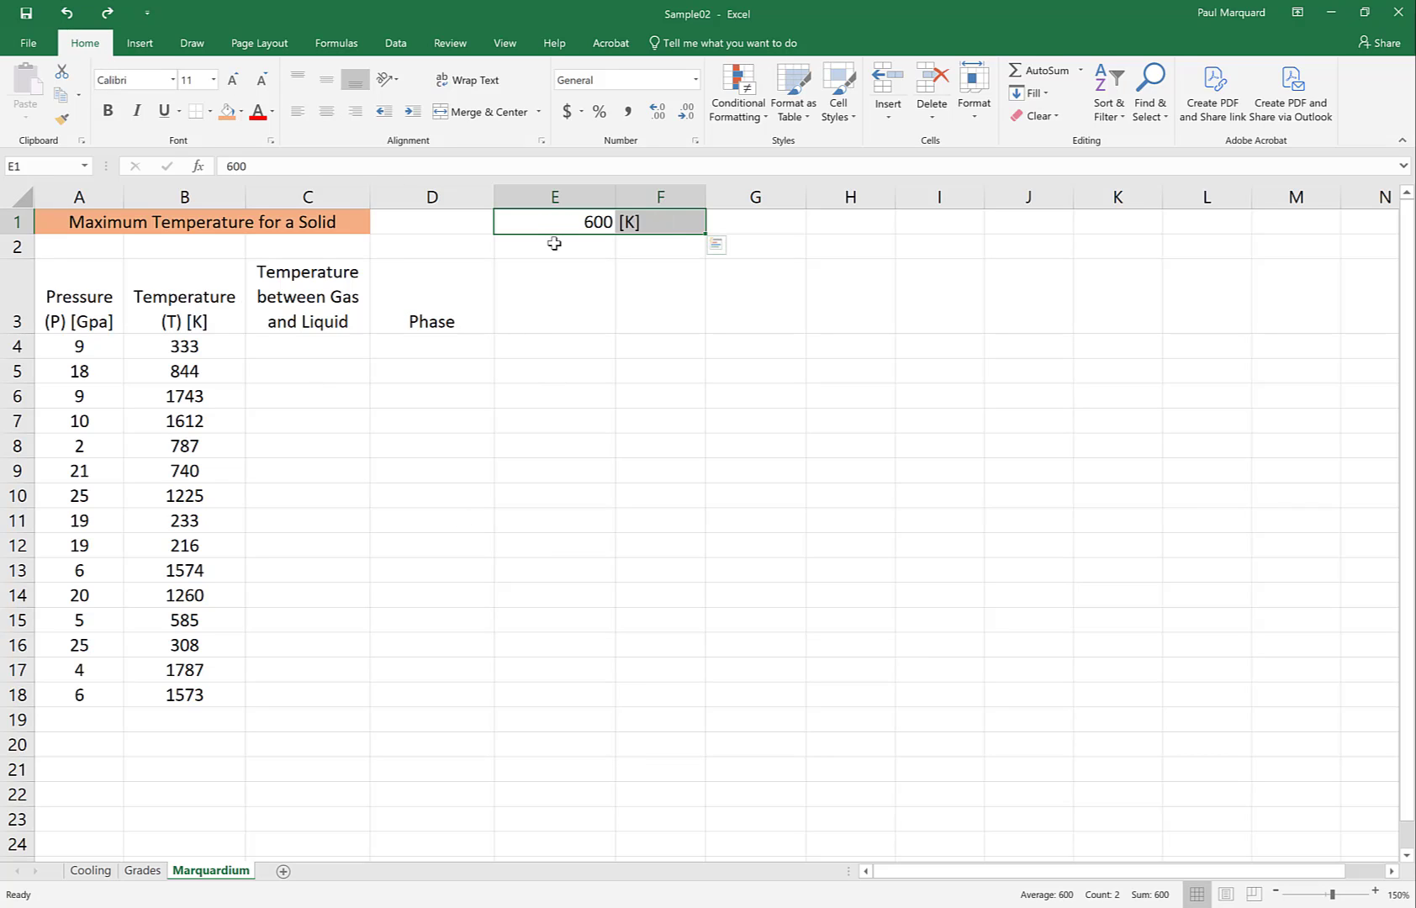
left_click(226, 111)
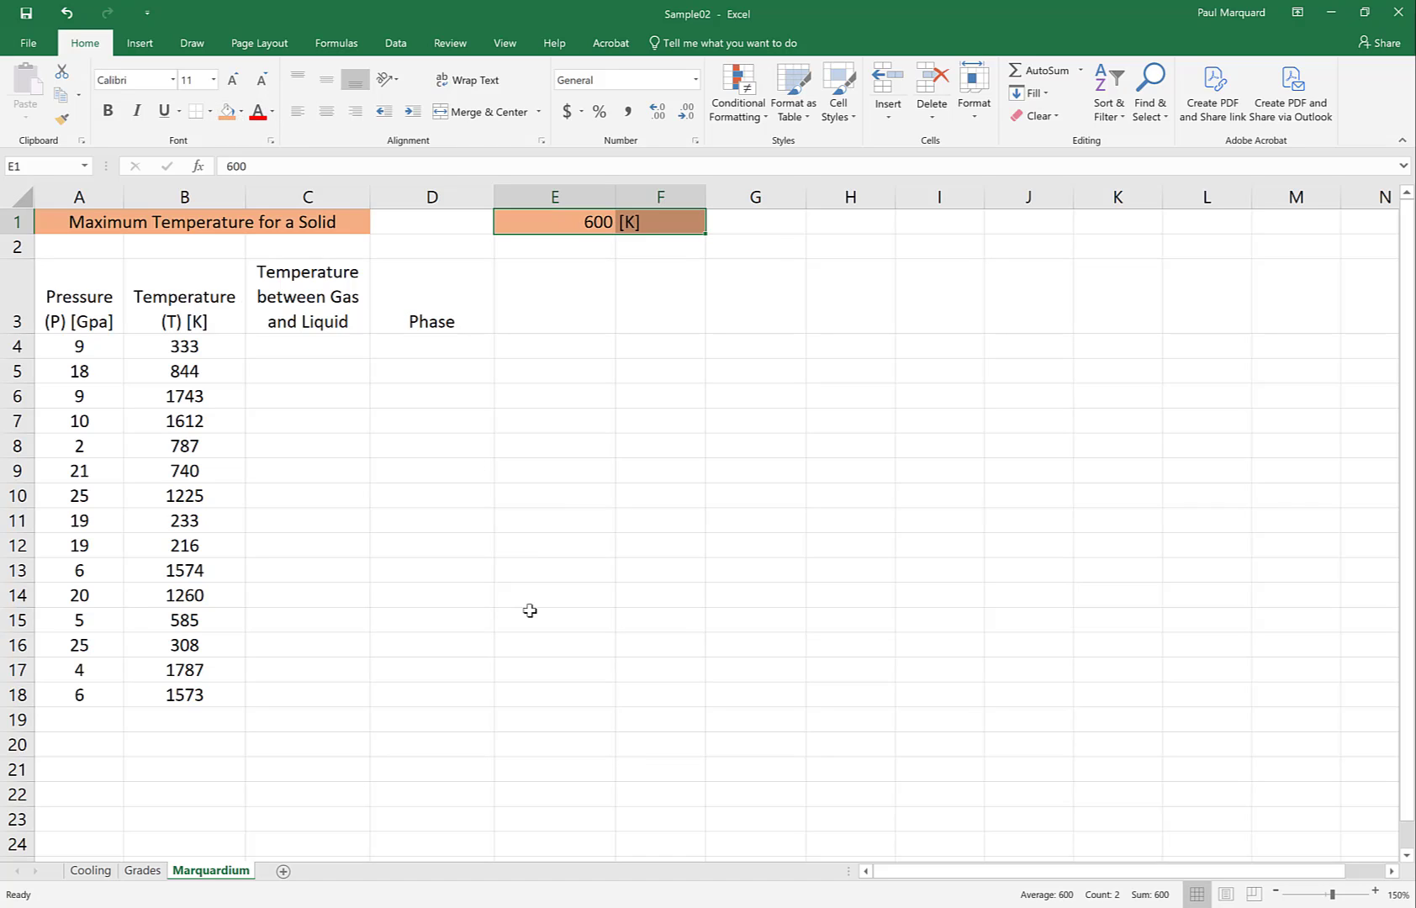
left_click(531, 299)
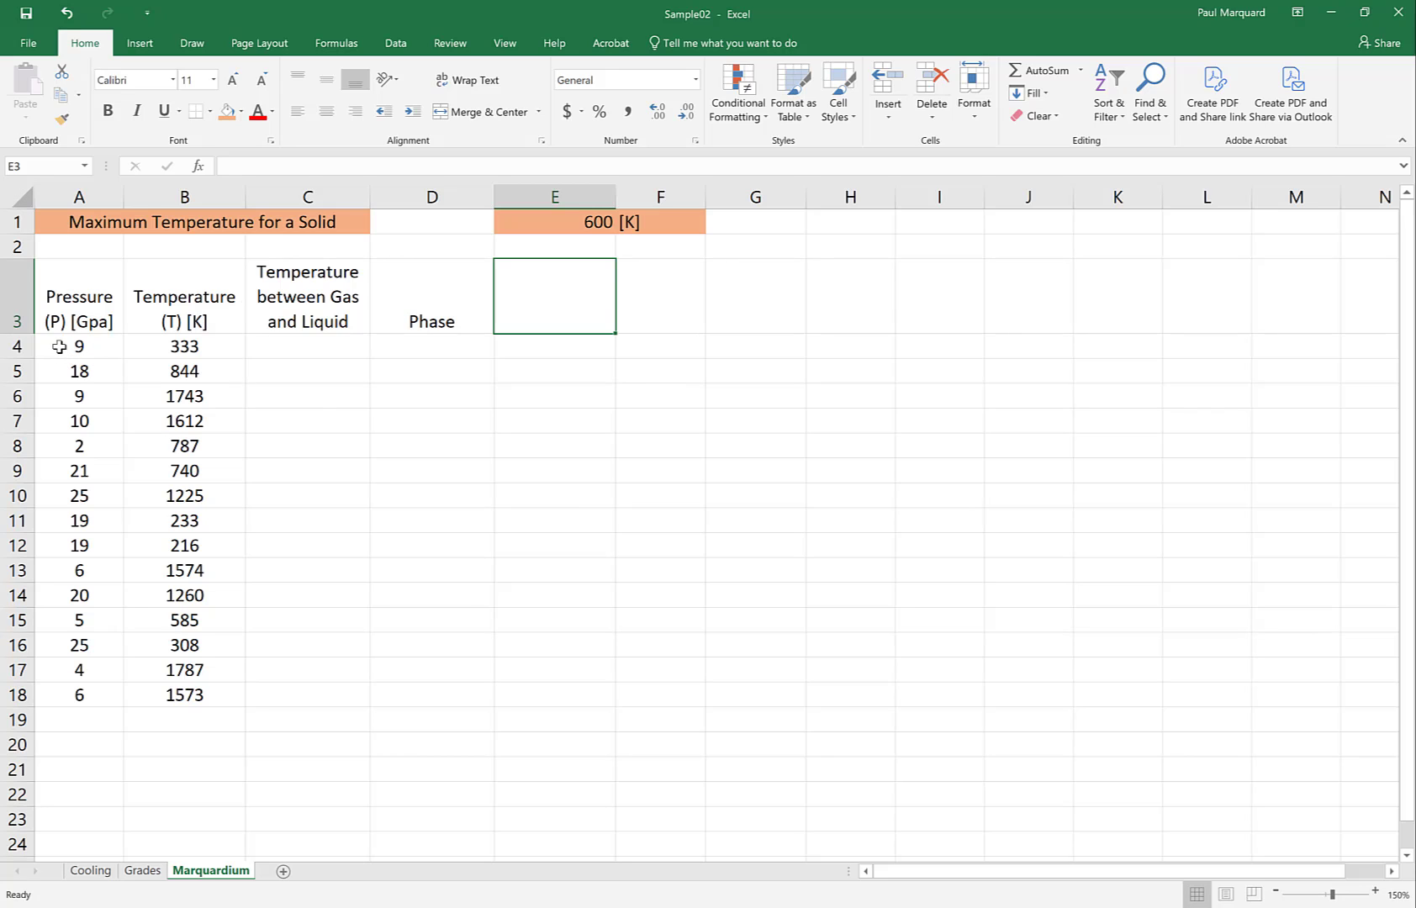
Fill the Pressure and Temperature header cells A3:B3 with light gold
left_click_drag(67, 347, 77, 691)
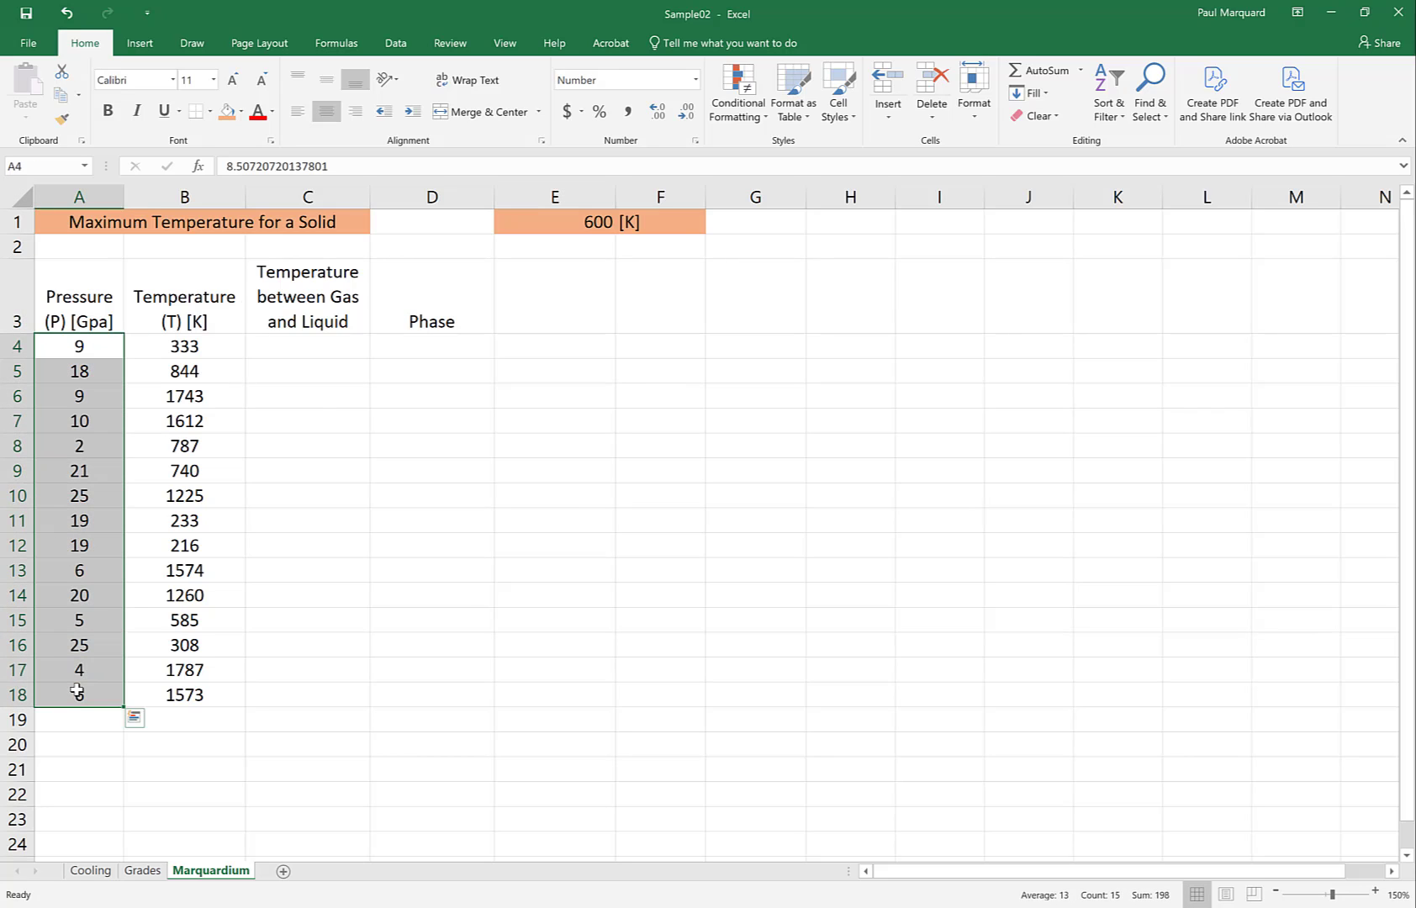
left_click_drag(171, 348, 180, 699)
left_click_drag(68, 296, 171, 311)
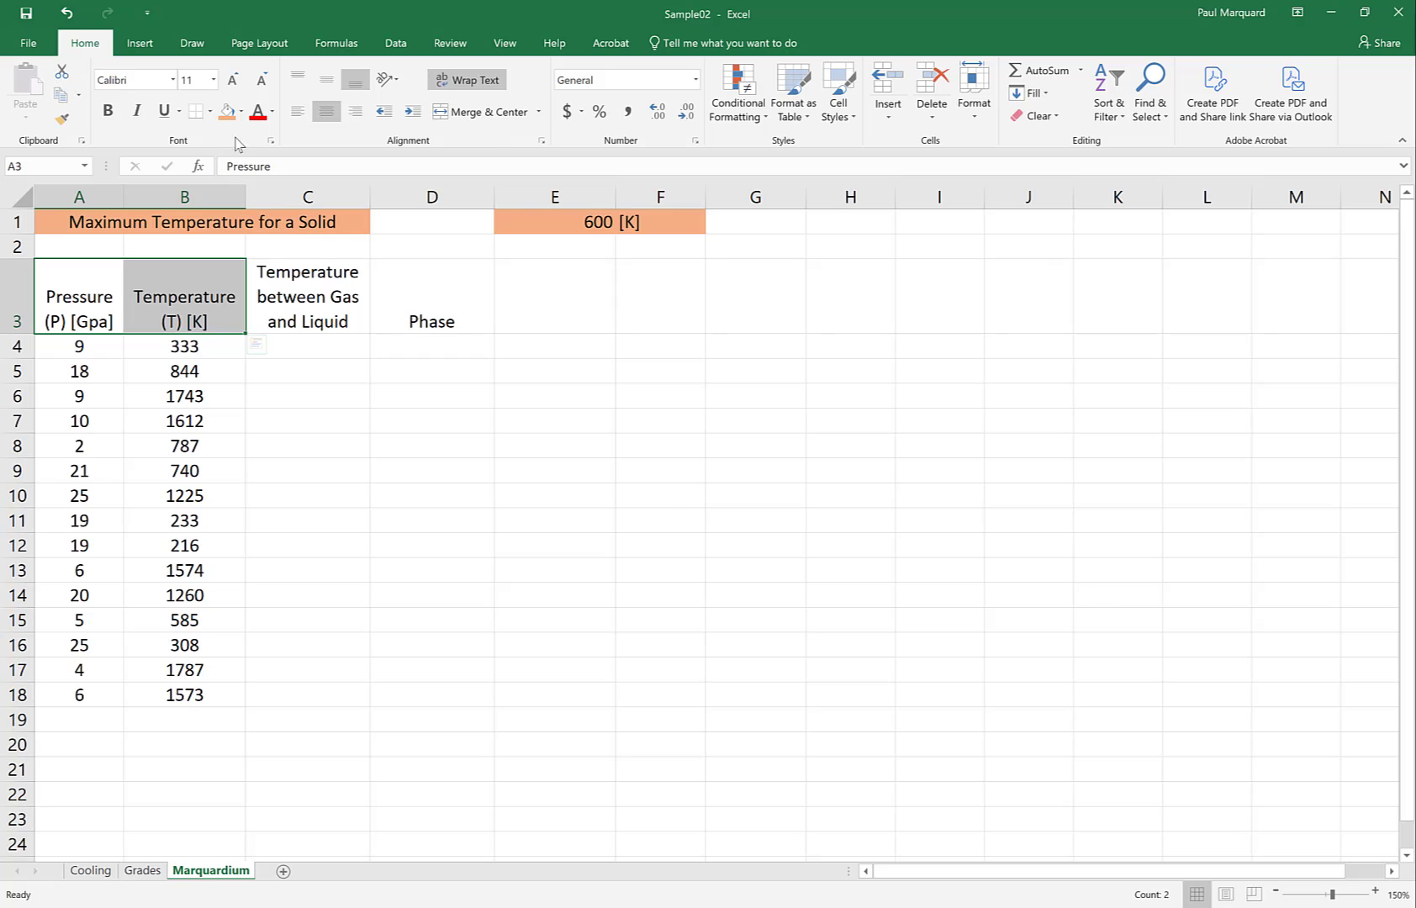
left_click(240, 111)
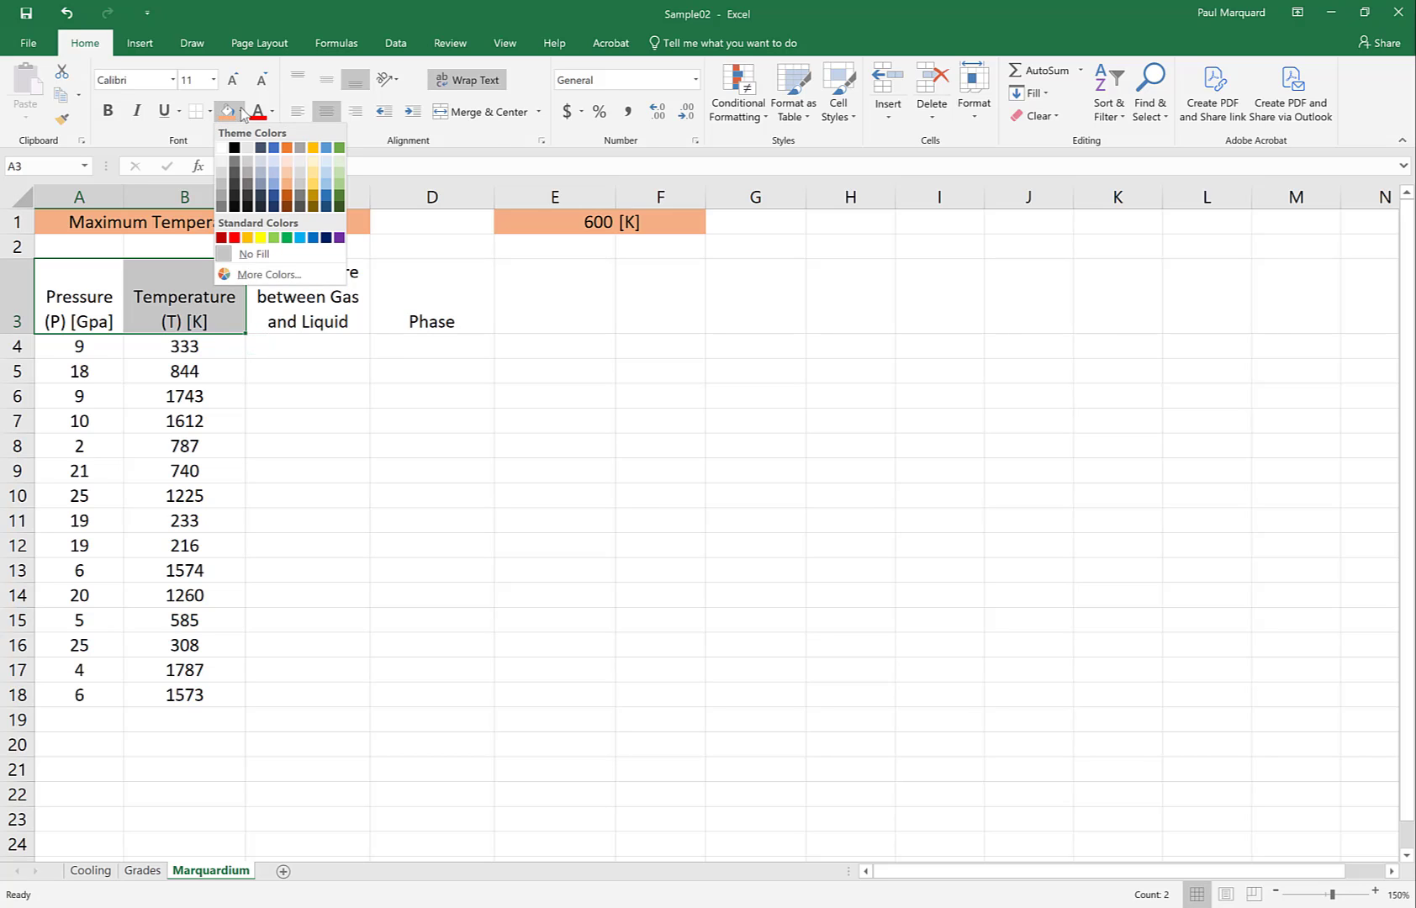
left_click(316, 190)
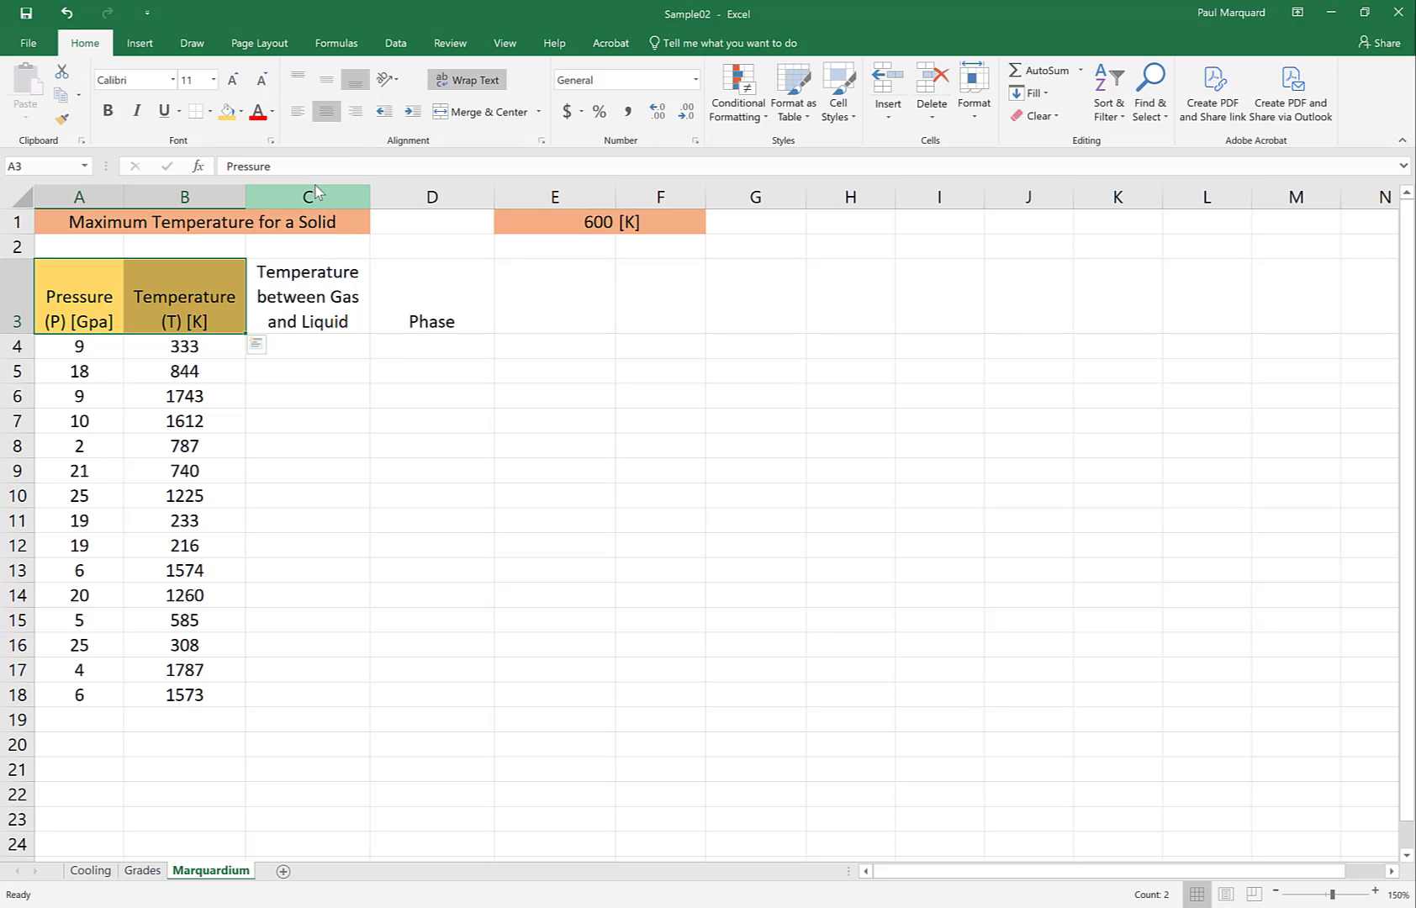
Consult the boundary equation in the Word phase diagram, and in Excel fill header cell C3 with dark gold
left_click(294, 301)
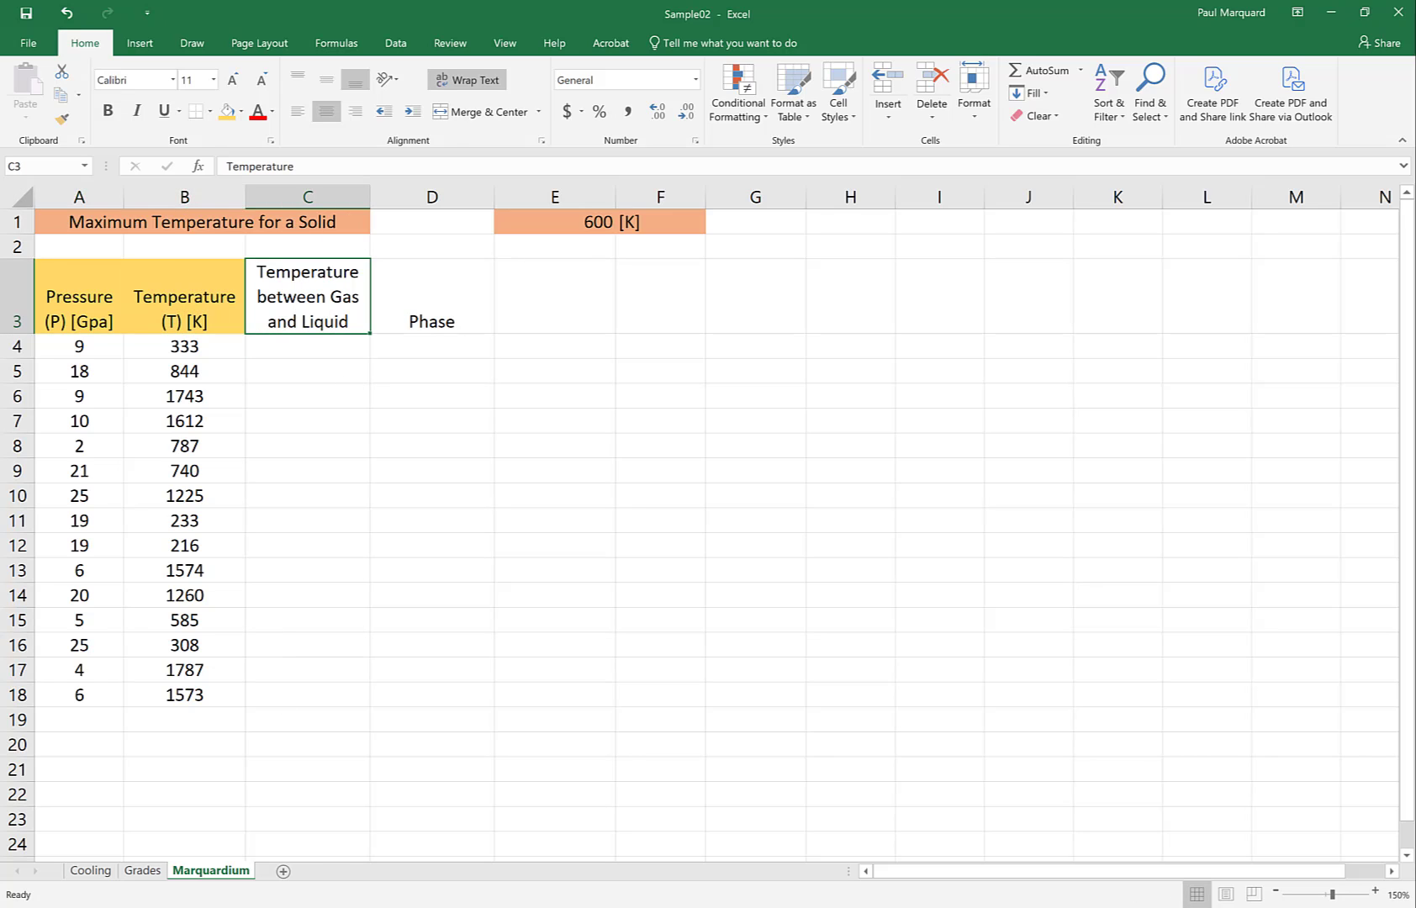
key("alt+Tab")
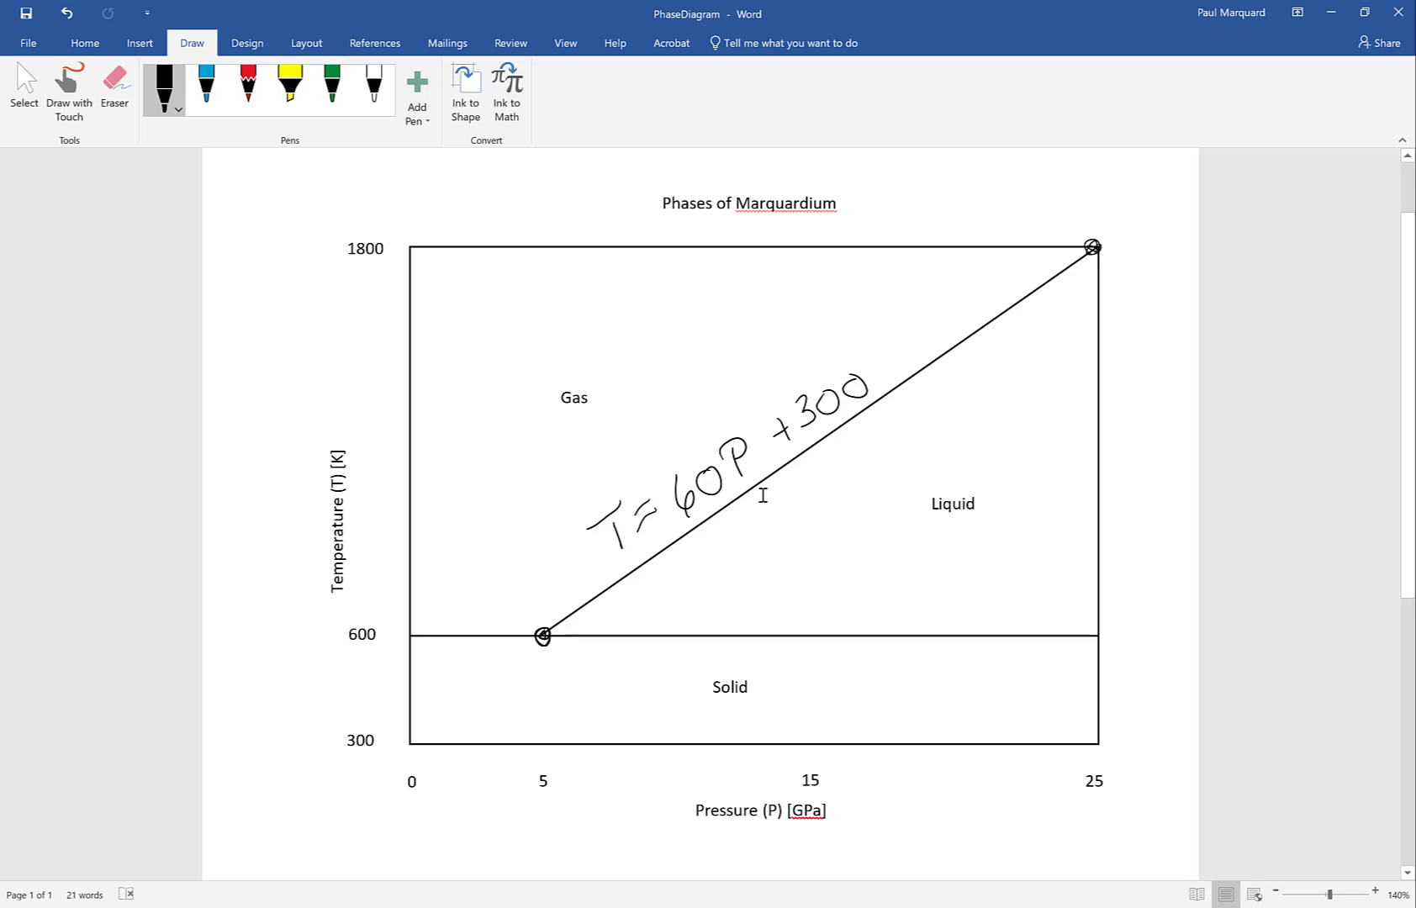
left_click(503, 907)
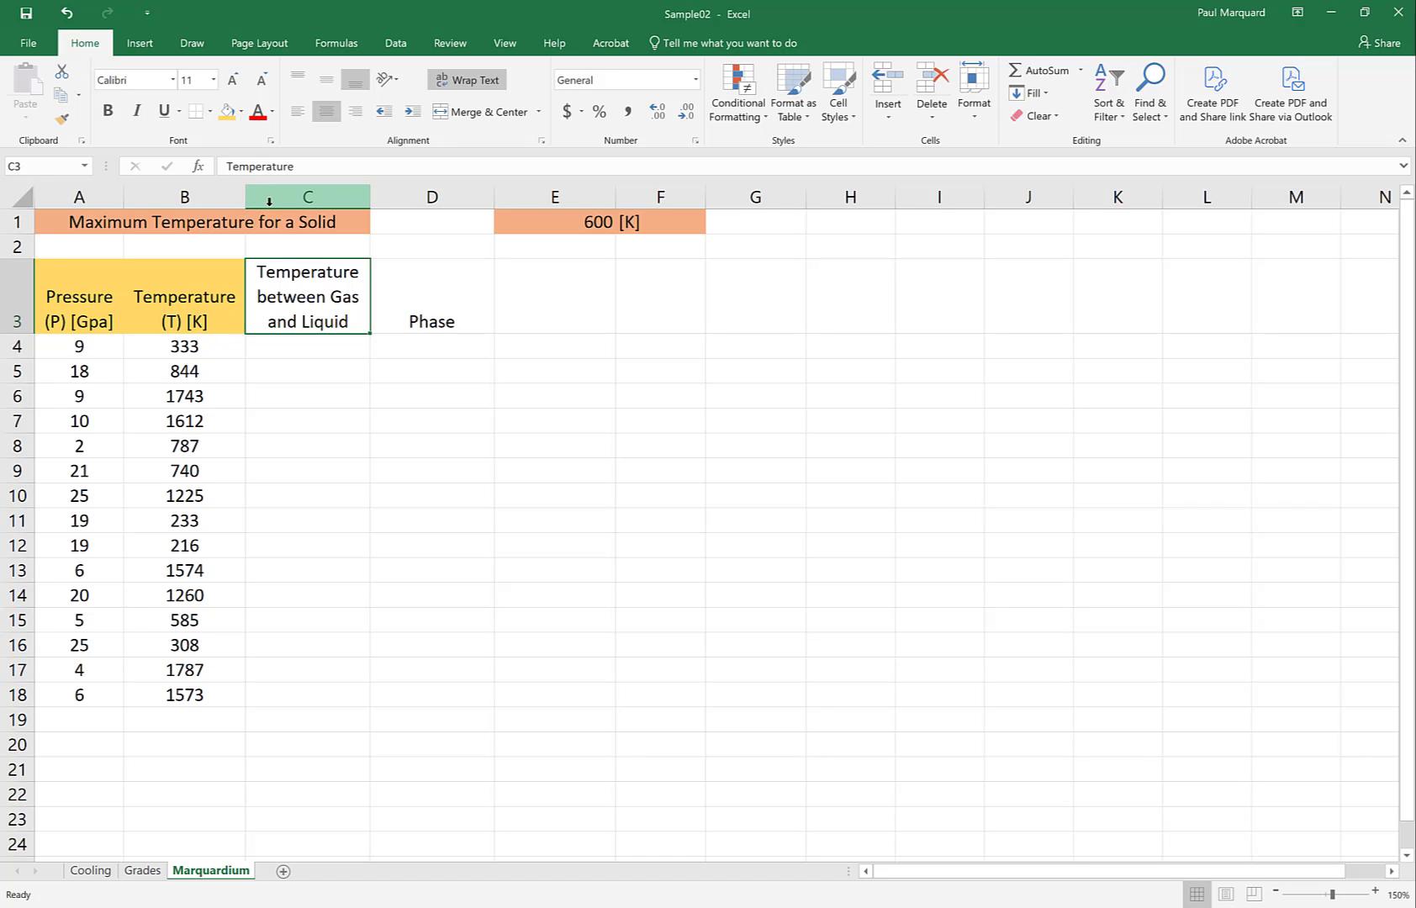
left_click(242, 111)
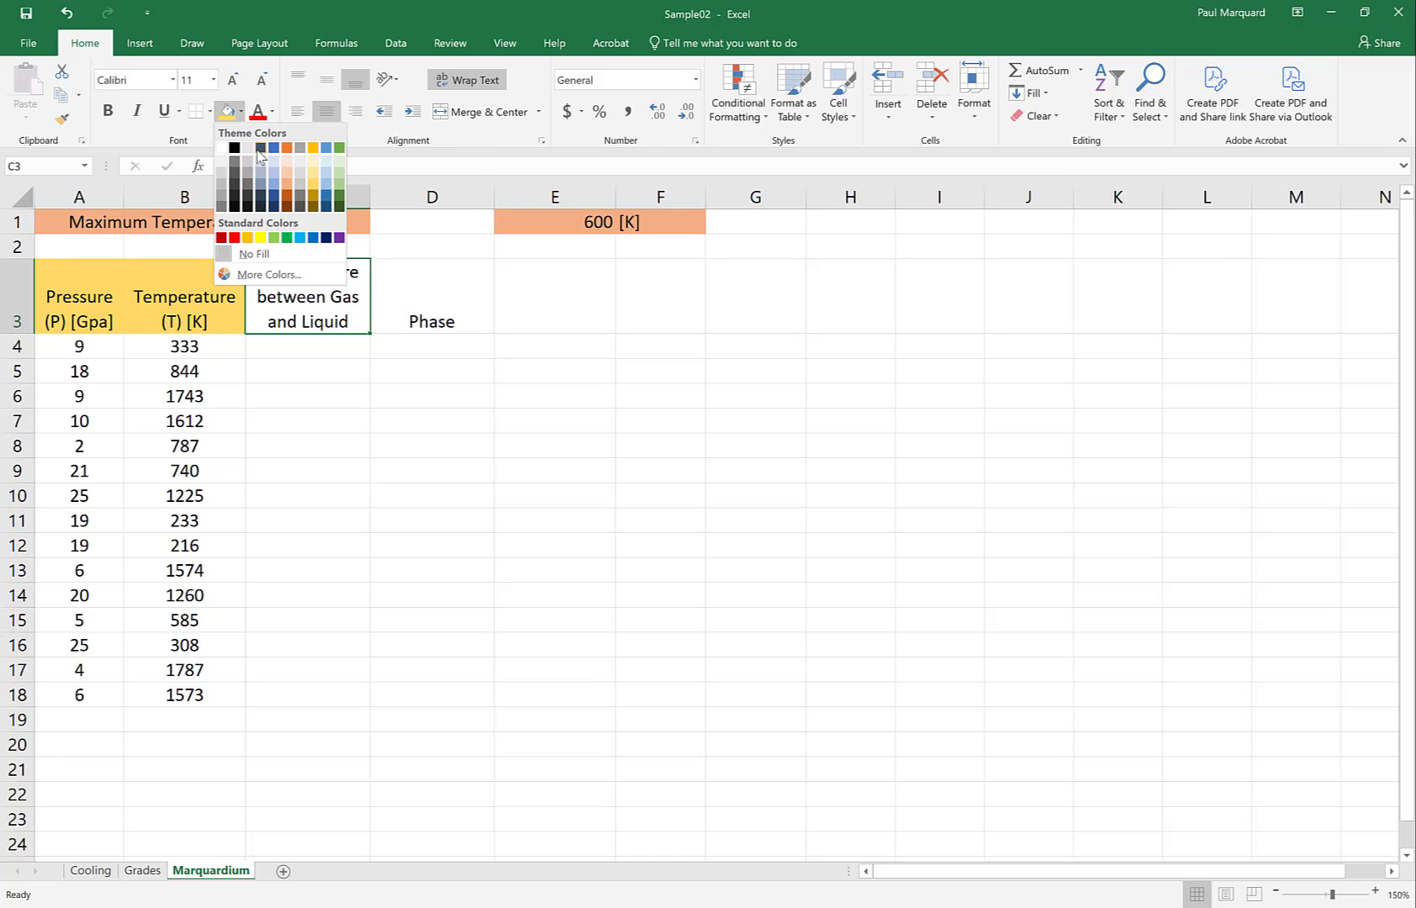
left_click(313, 195)
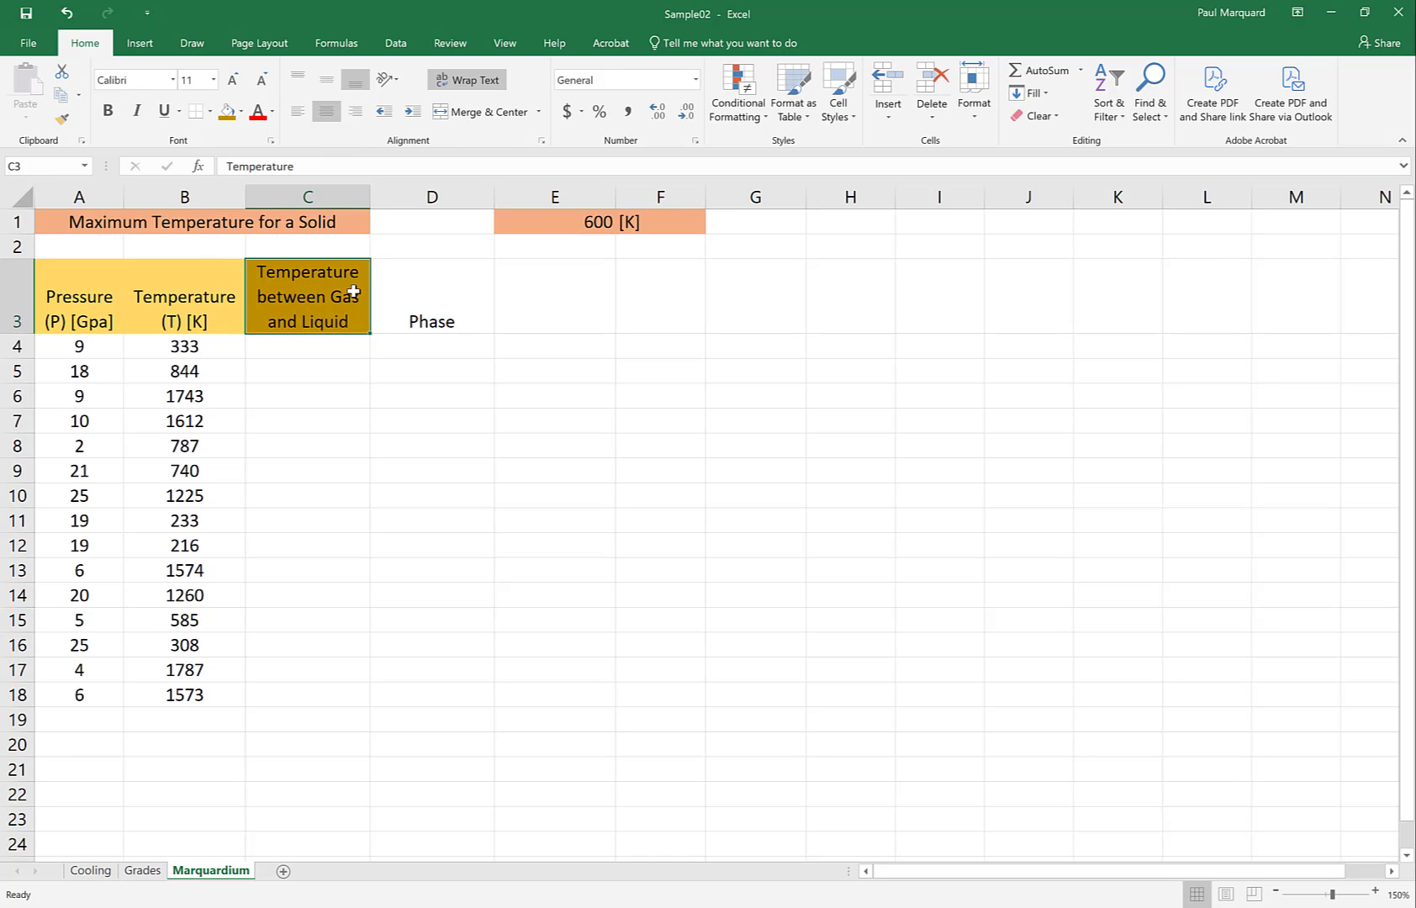
Fill the Phase header cell D3 with light green
left_click(423, 308)
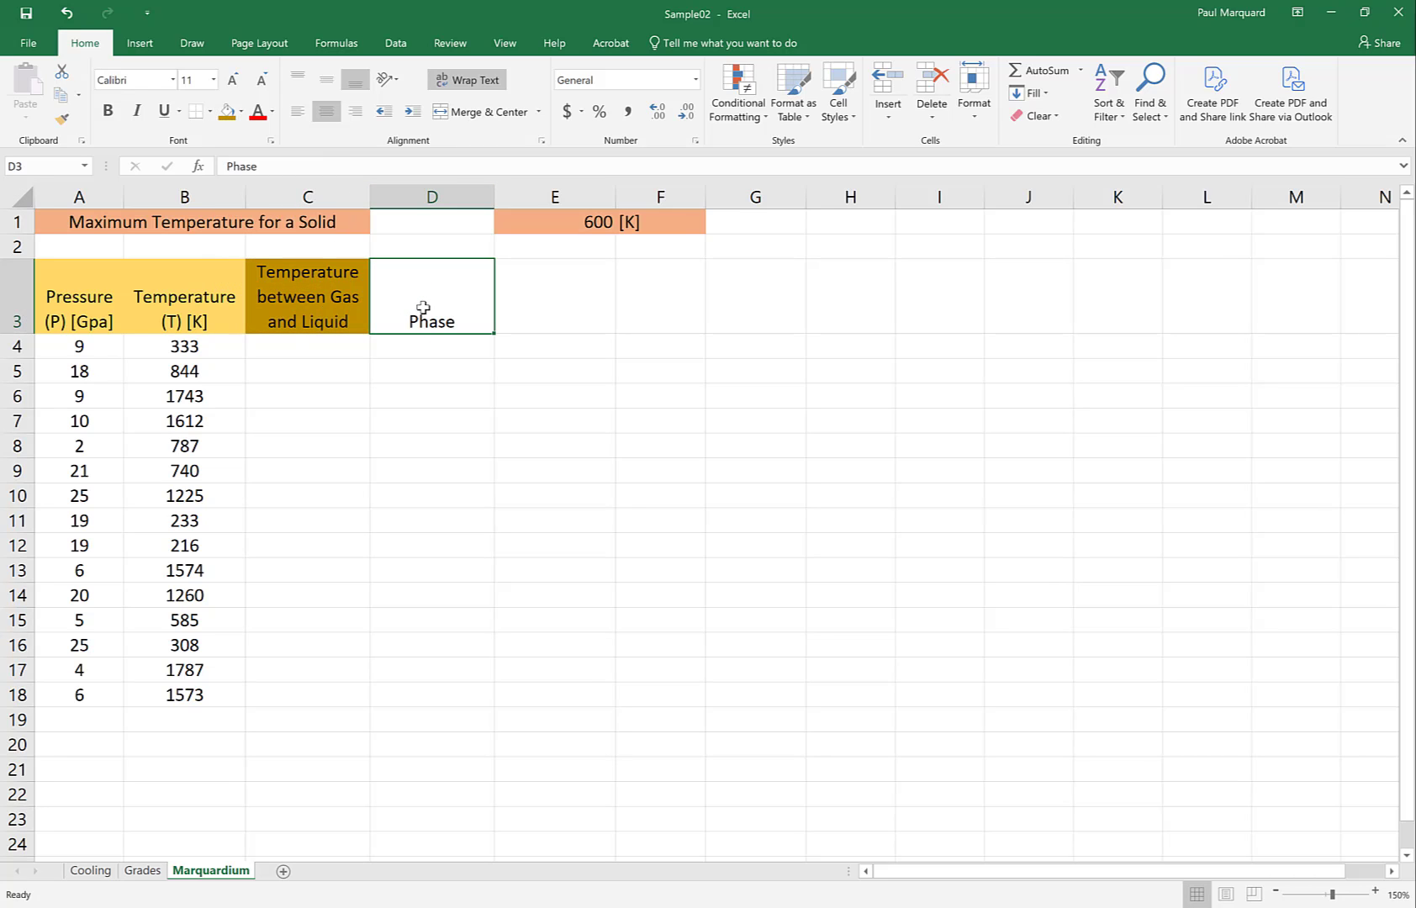
left_click(241, 111)
left_click(292, 260)
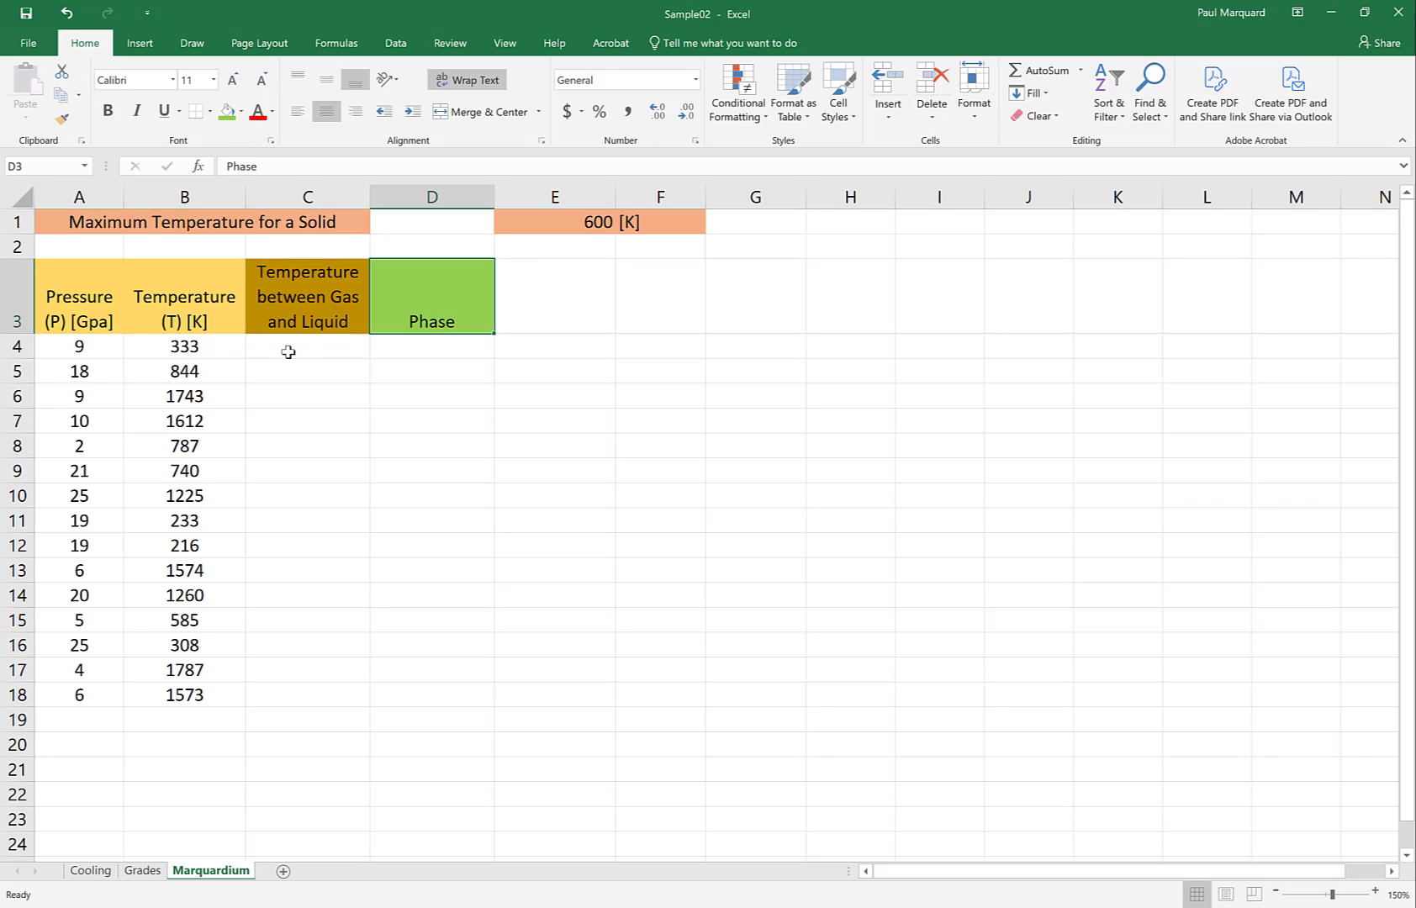
Enter the gas-liquid boundary formula =60*A4 + 300 in C4, consulting the equation in the Word phase diagram along the way
left_click(280, 349)
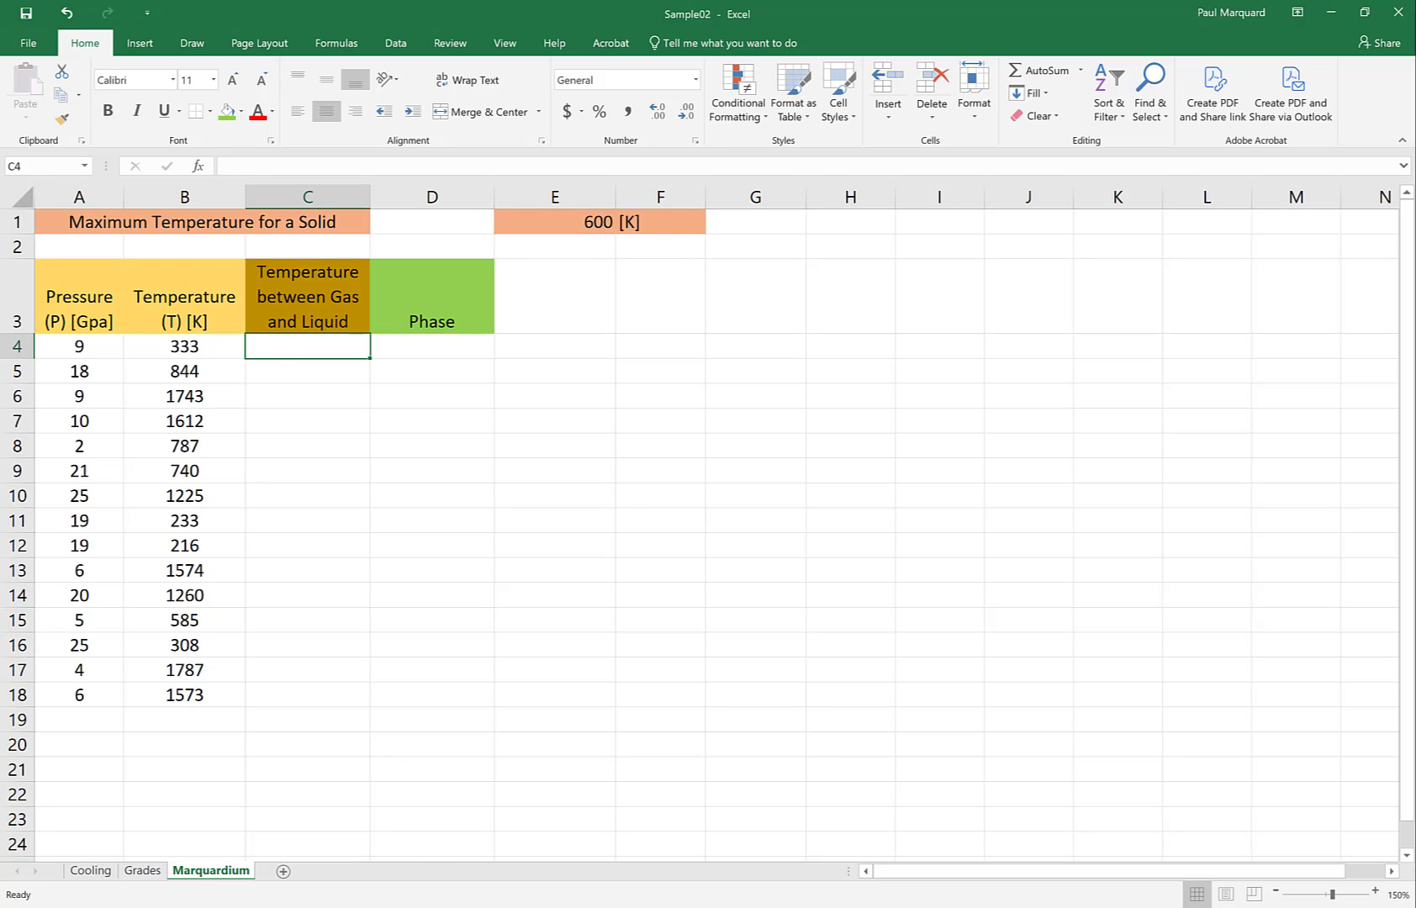
left_click(446, 906)
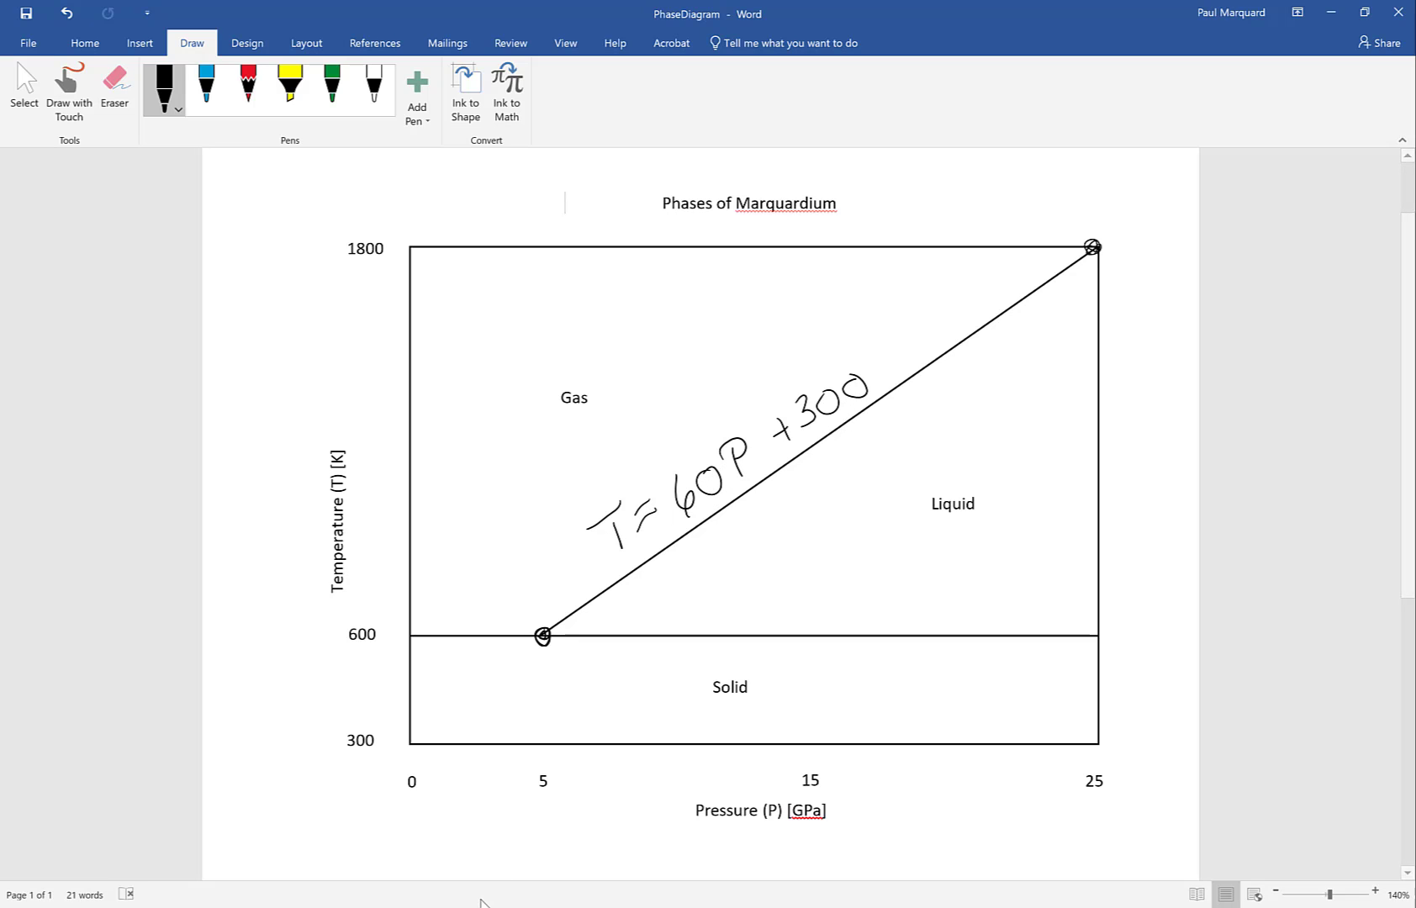
left_click(395, 906)
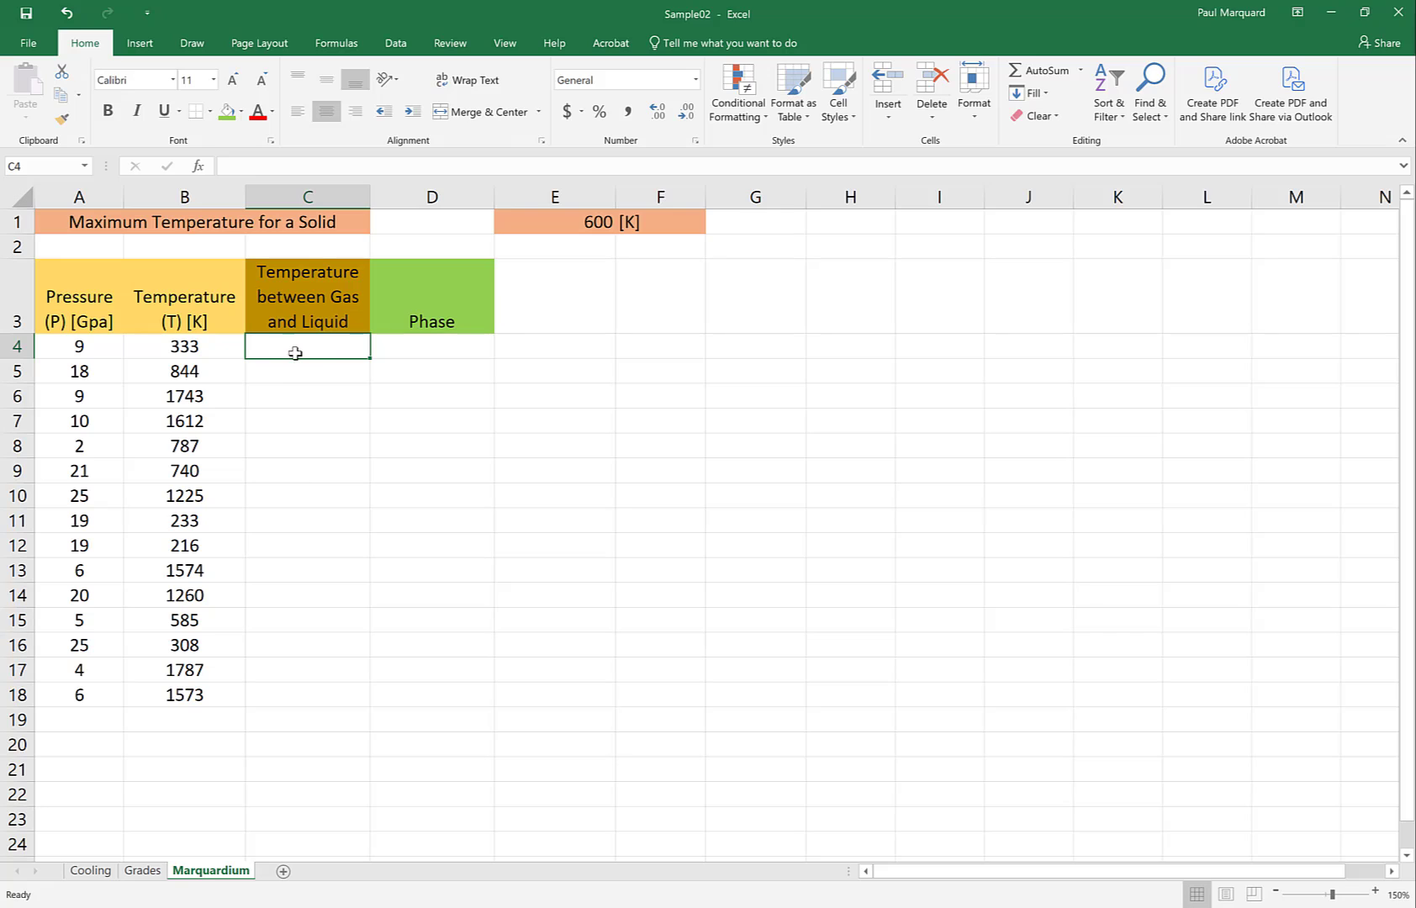
type("=")
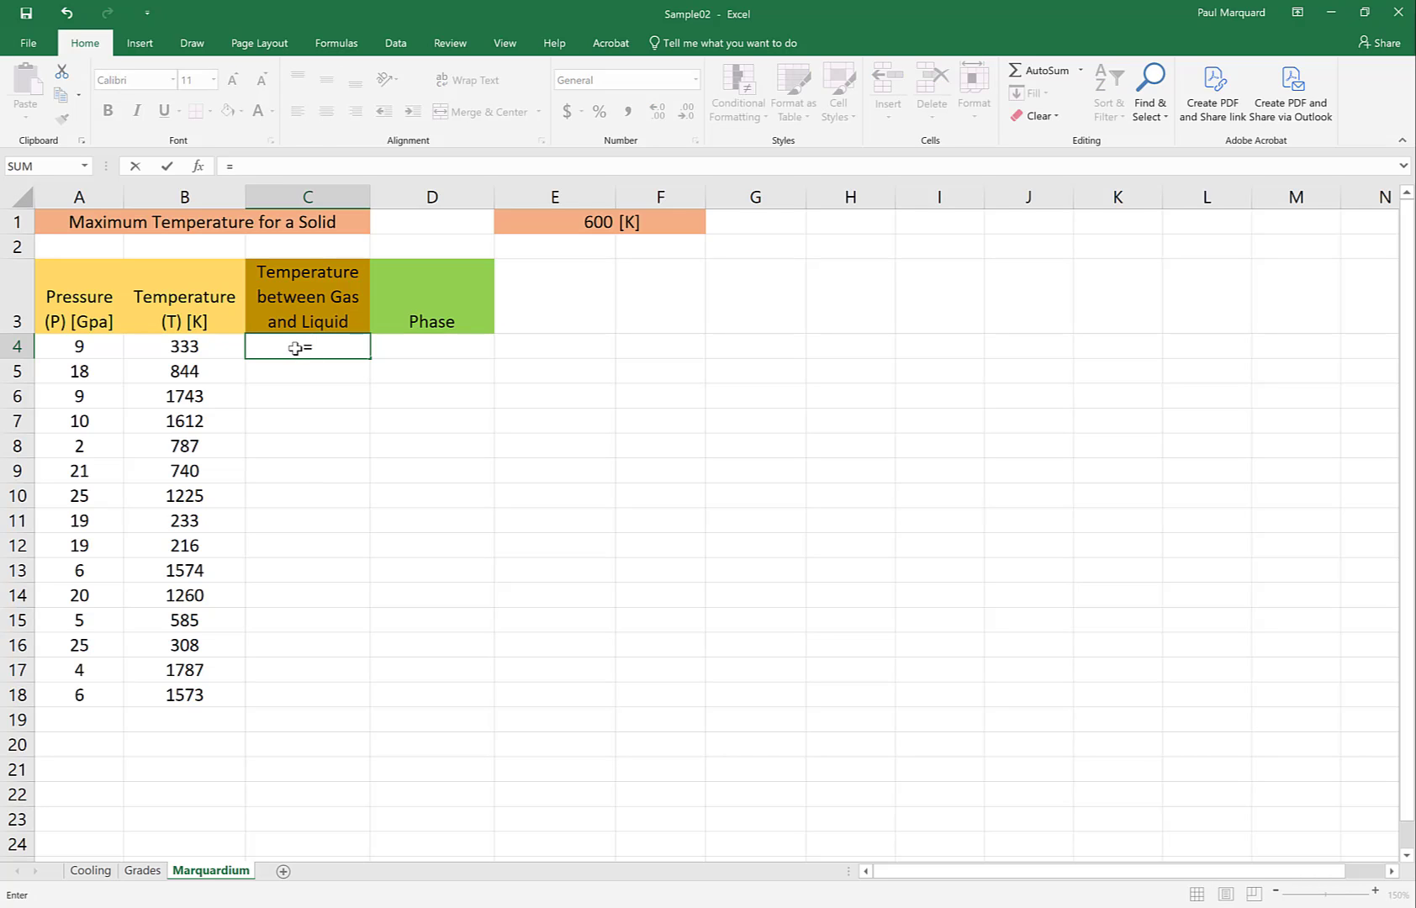
type("60*")
left_click(80, 347)
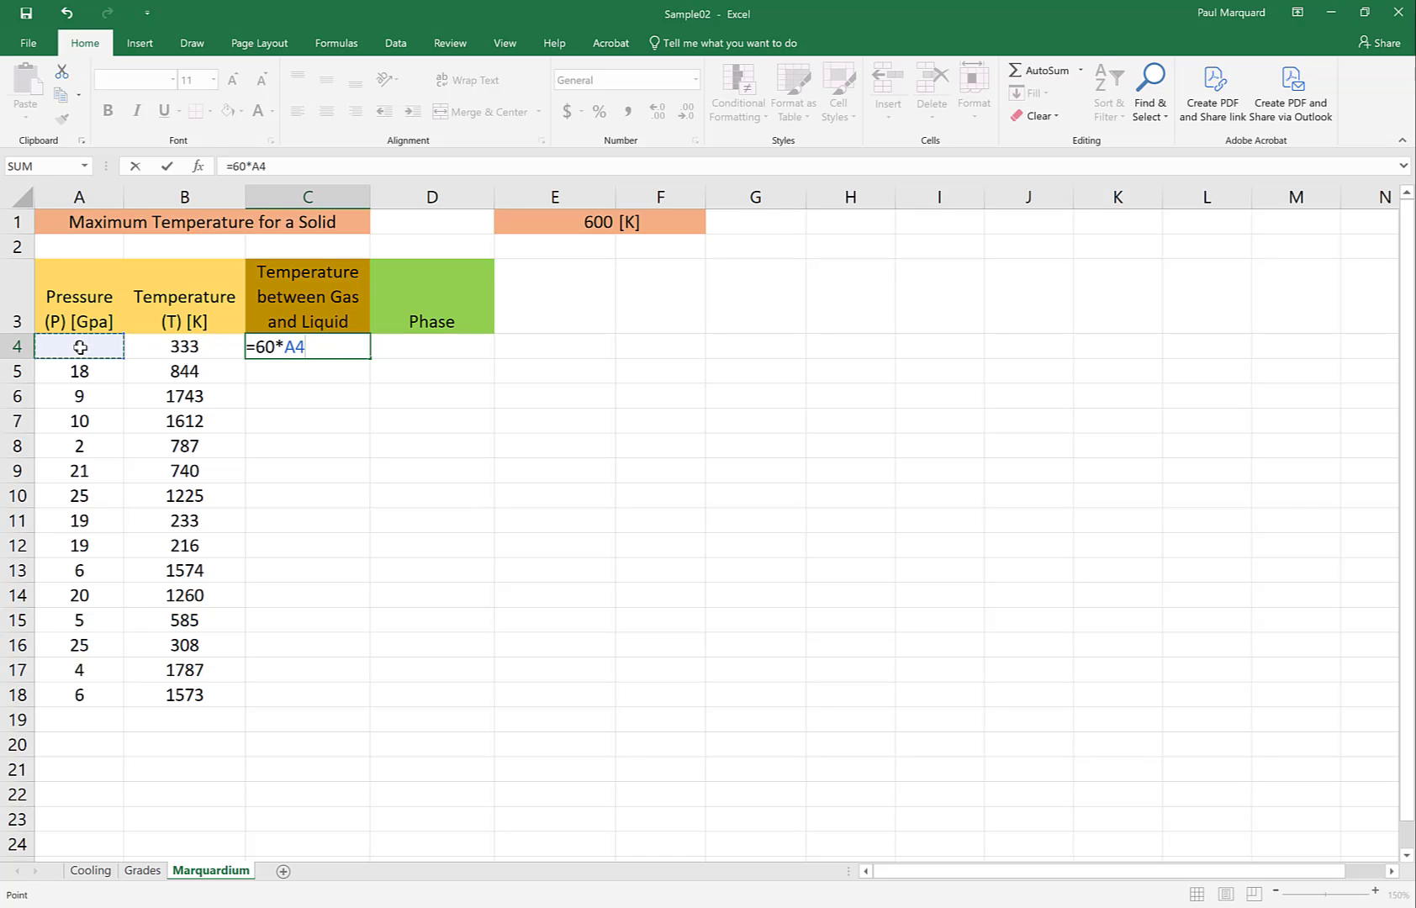
type("+")
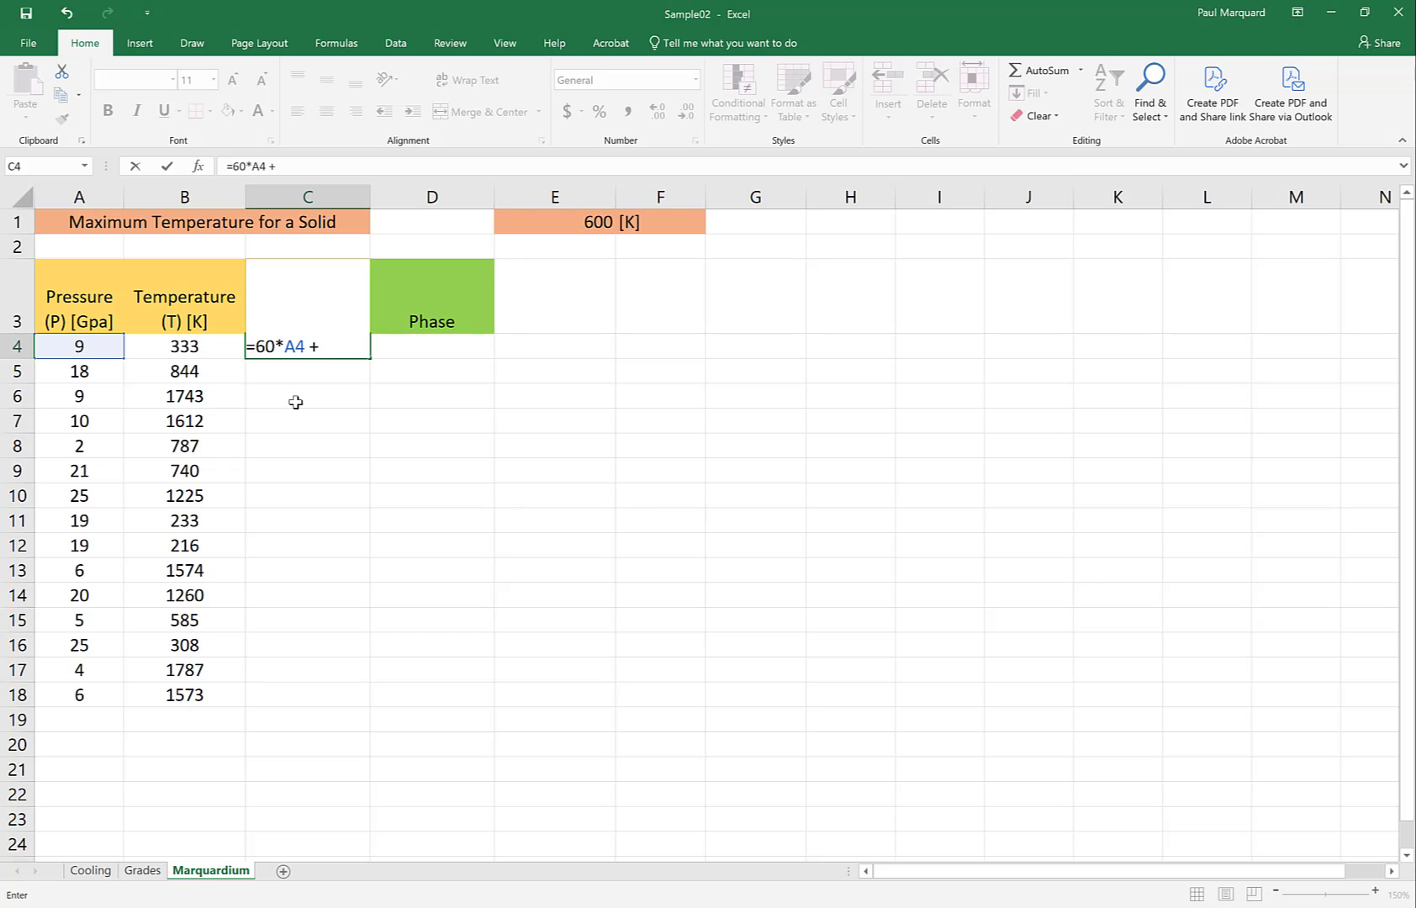
key("alt+Tab")
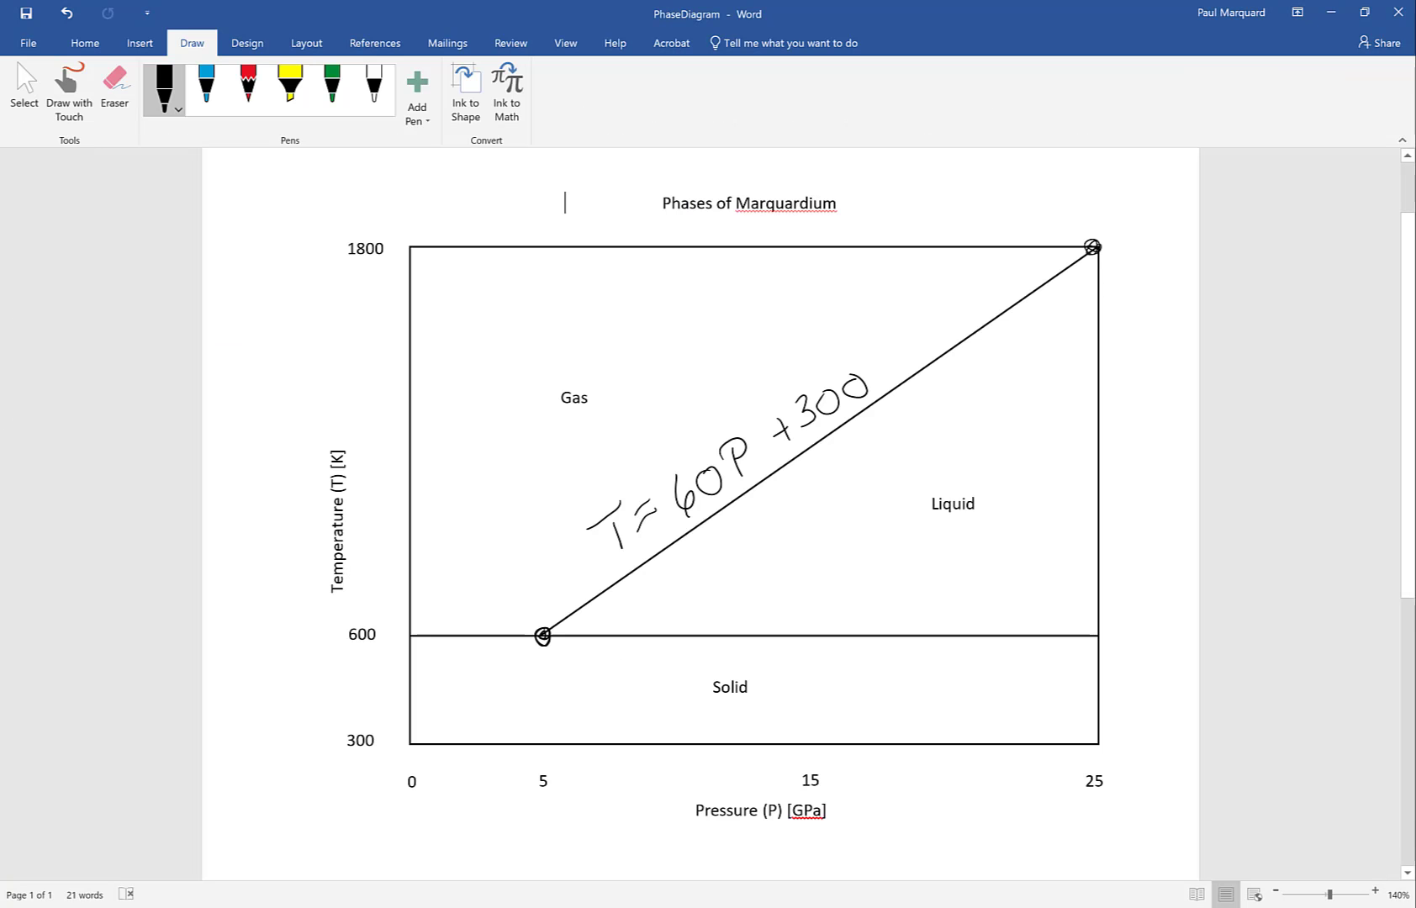
key("alt+Tab")
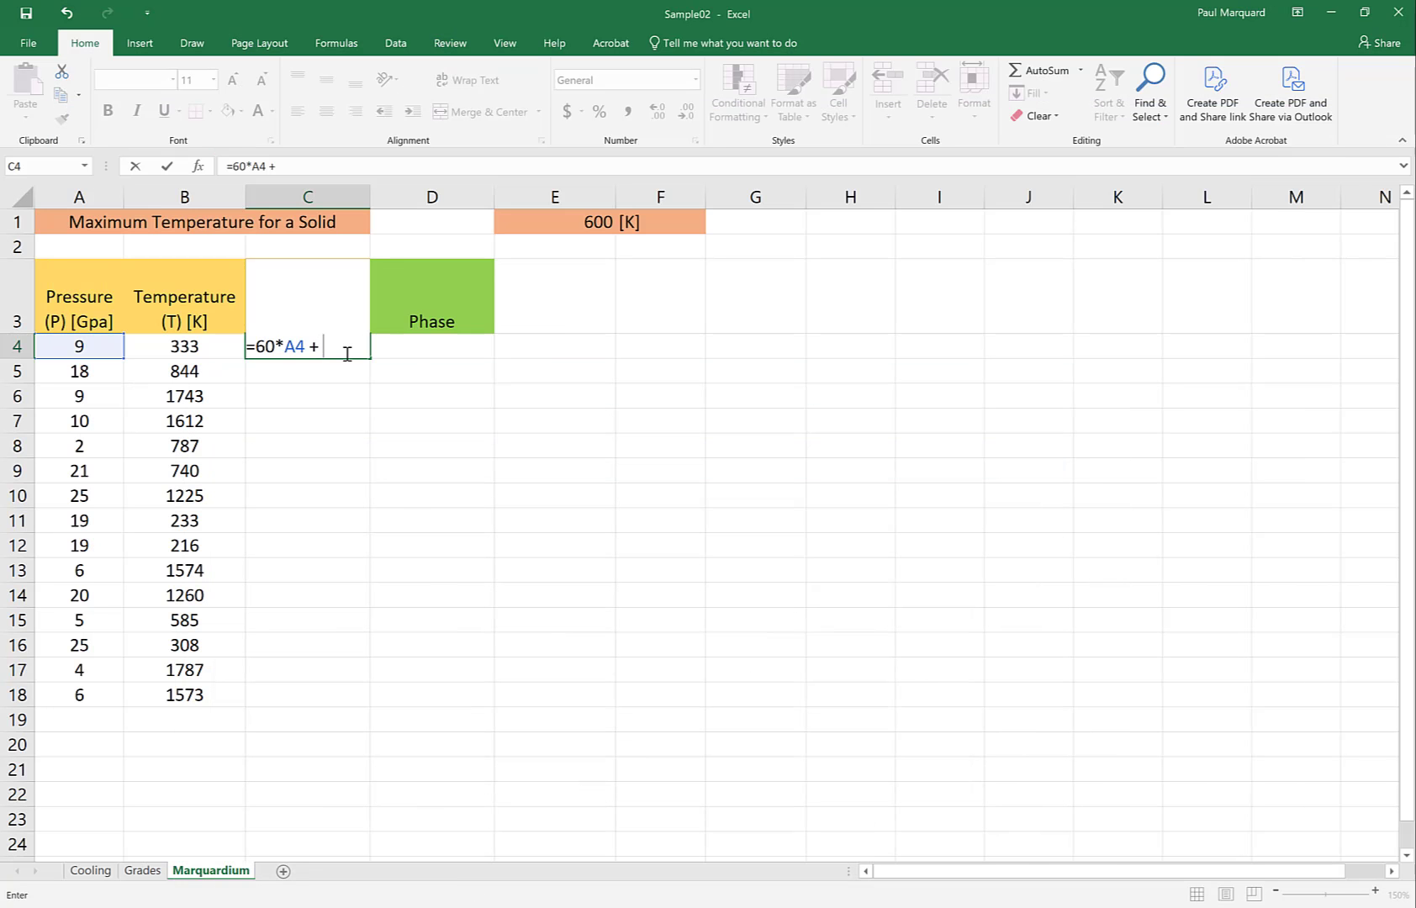
type("300")
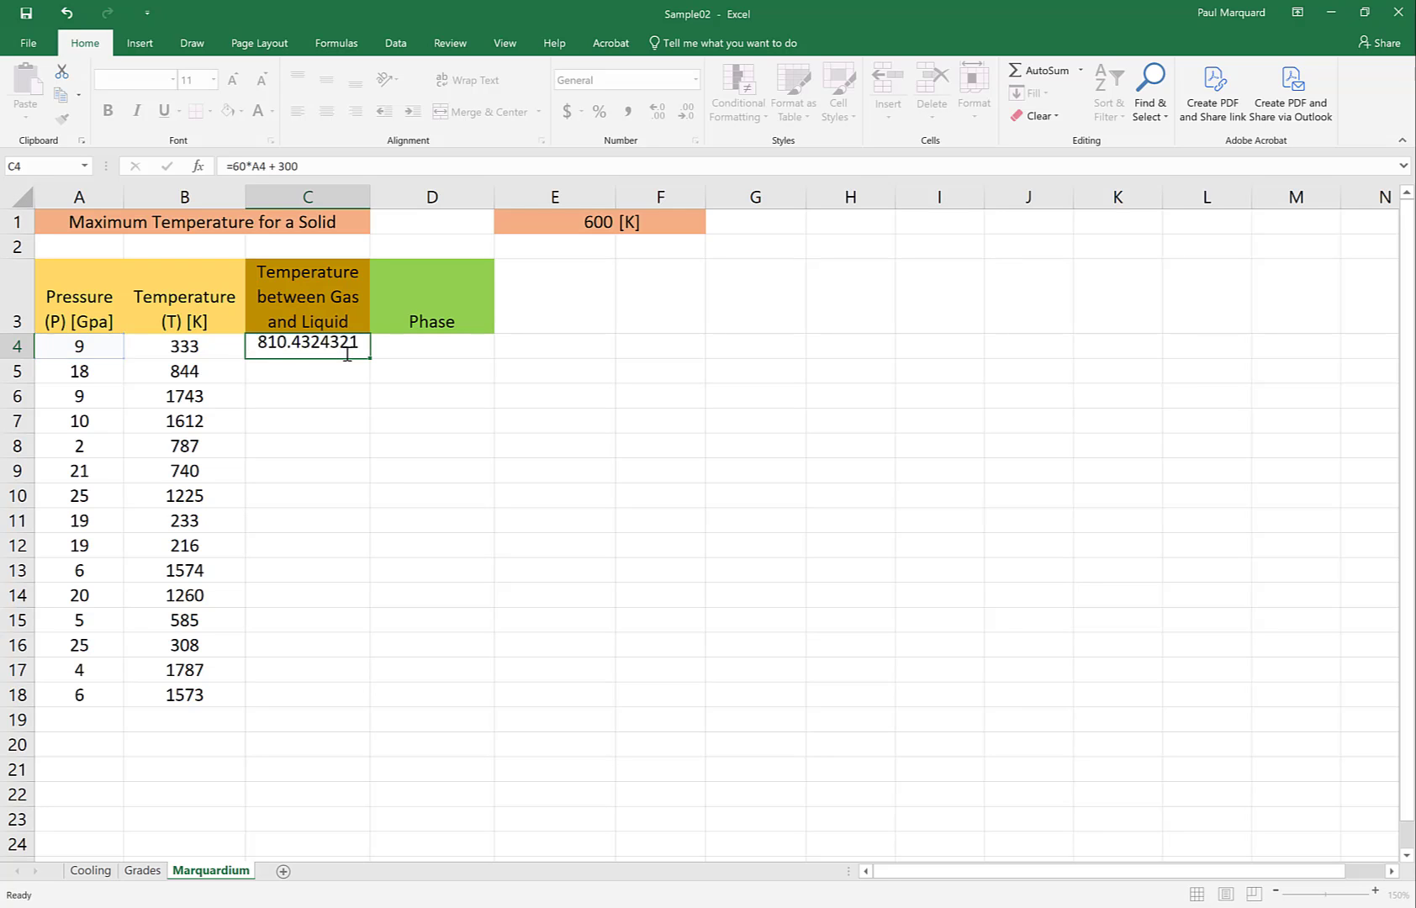
key("Return")
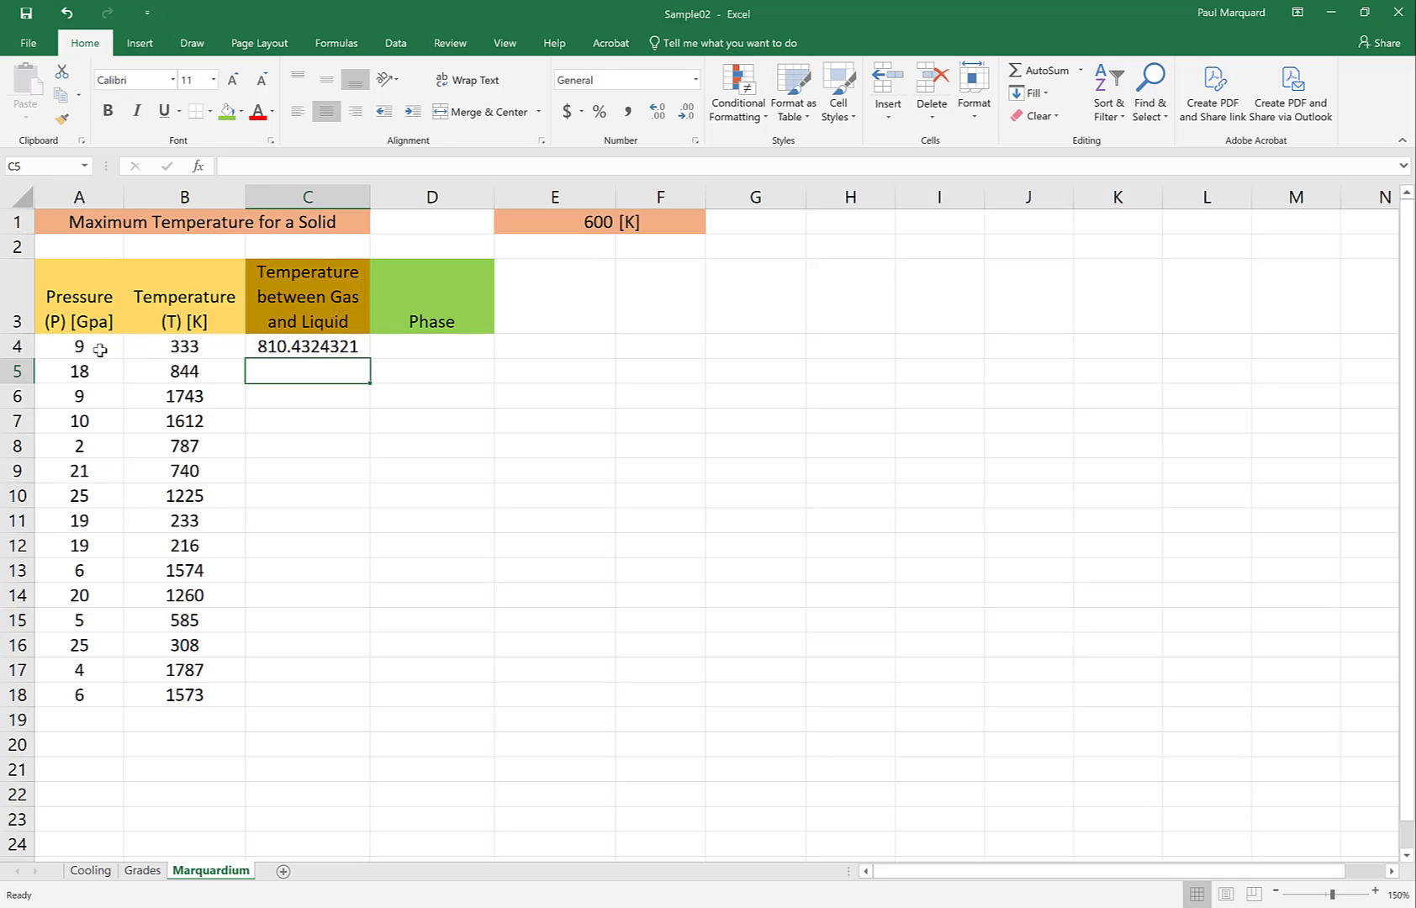
Review the boundary formula in C4 and fill it down through C18
left_click(288, 349)
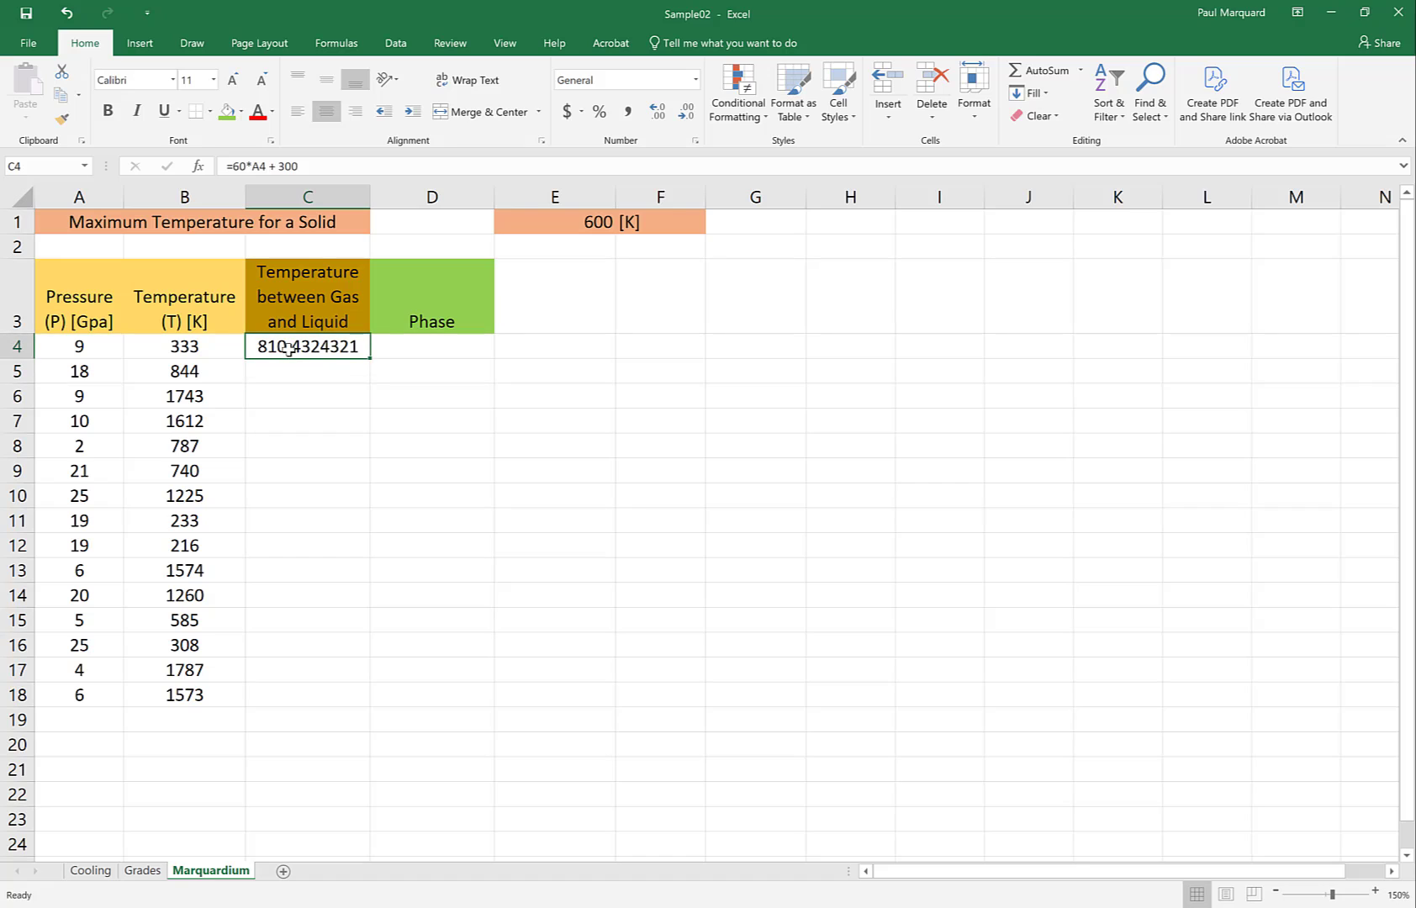
double_click(351, 347)
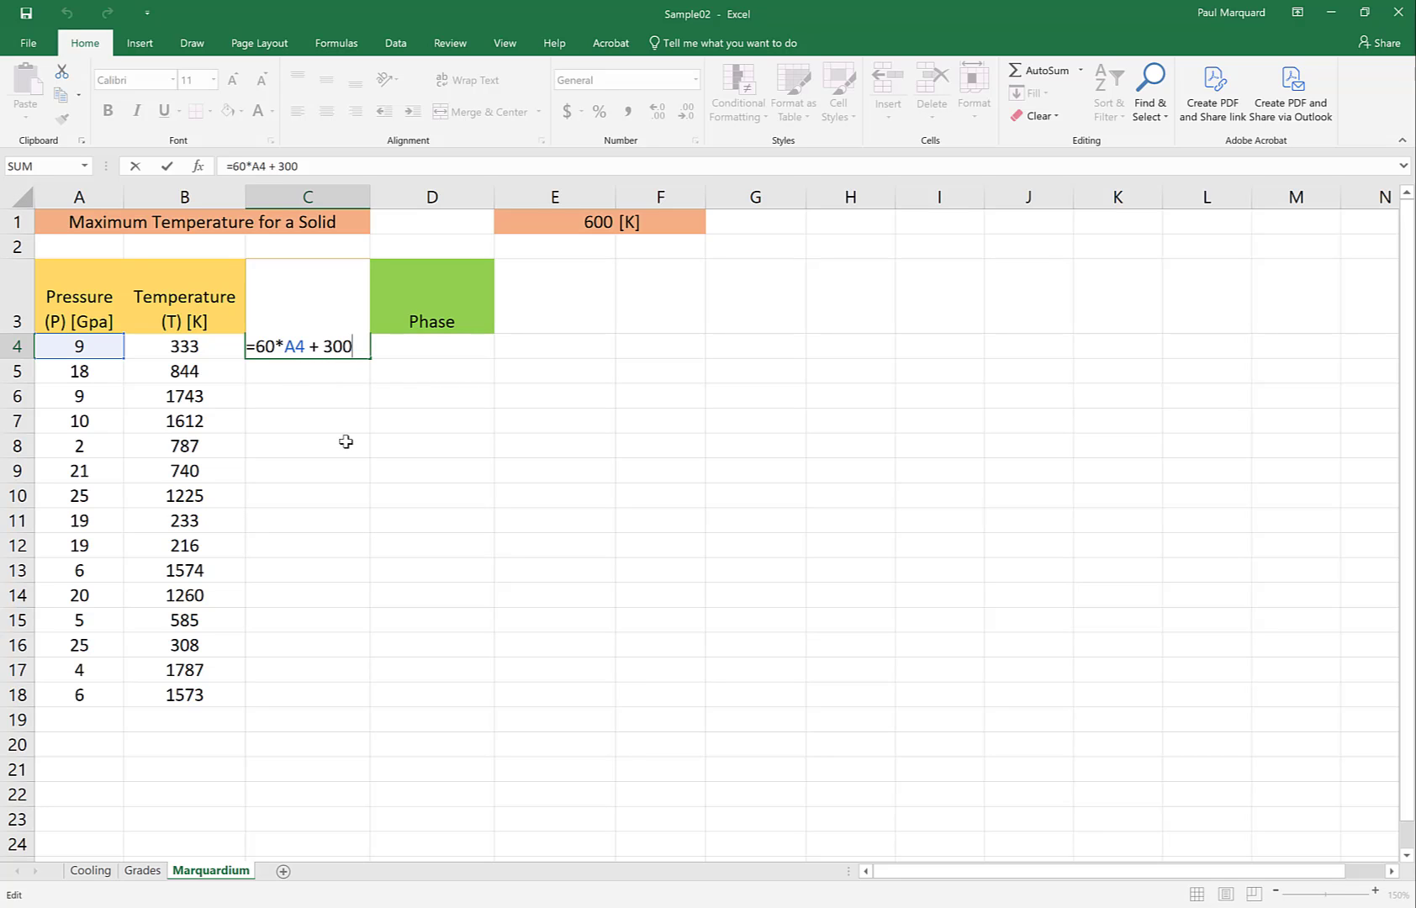
key("ctrl+Return")
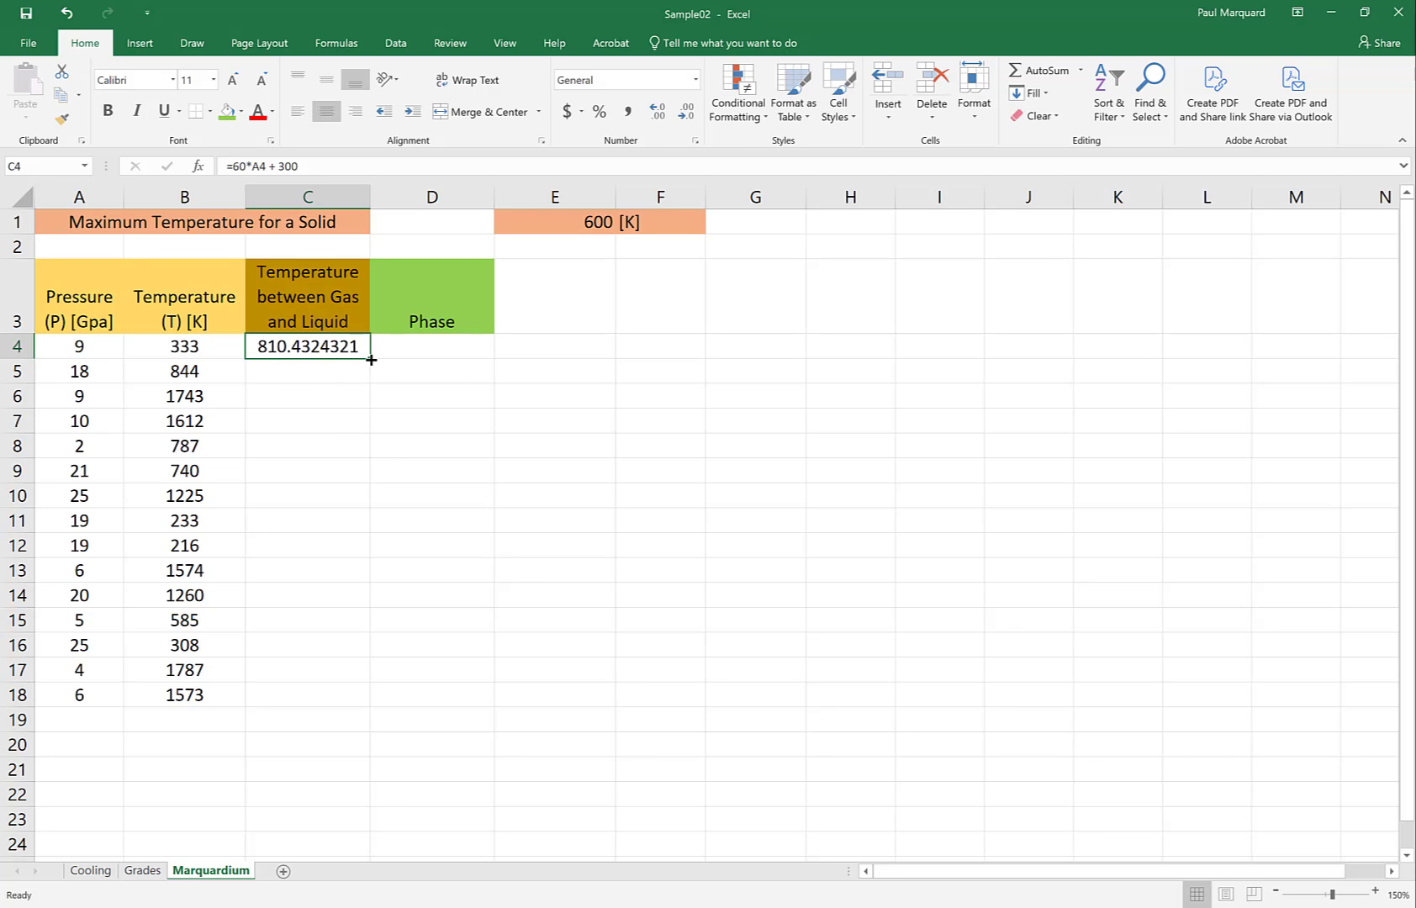
left_click_drag(371, 360, 368, 707)
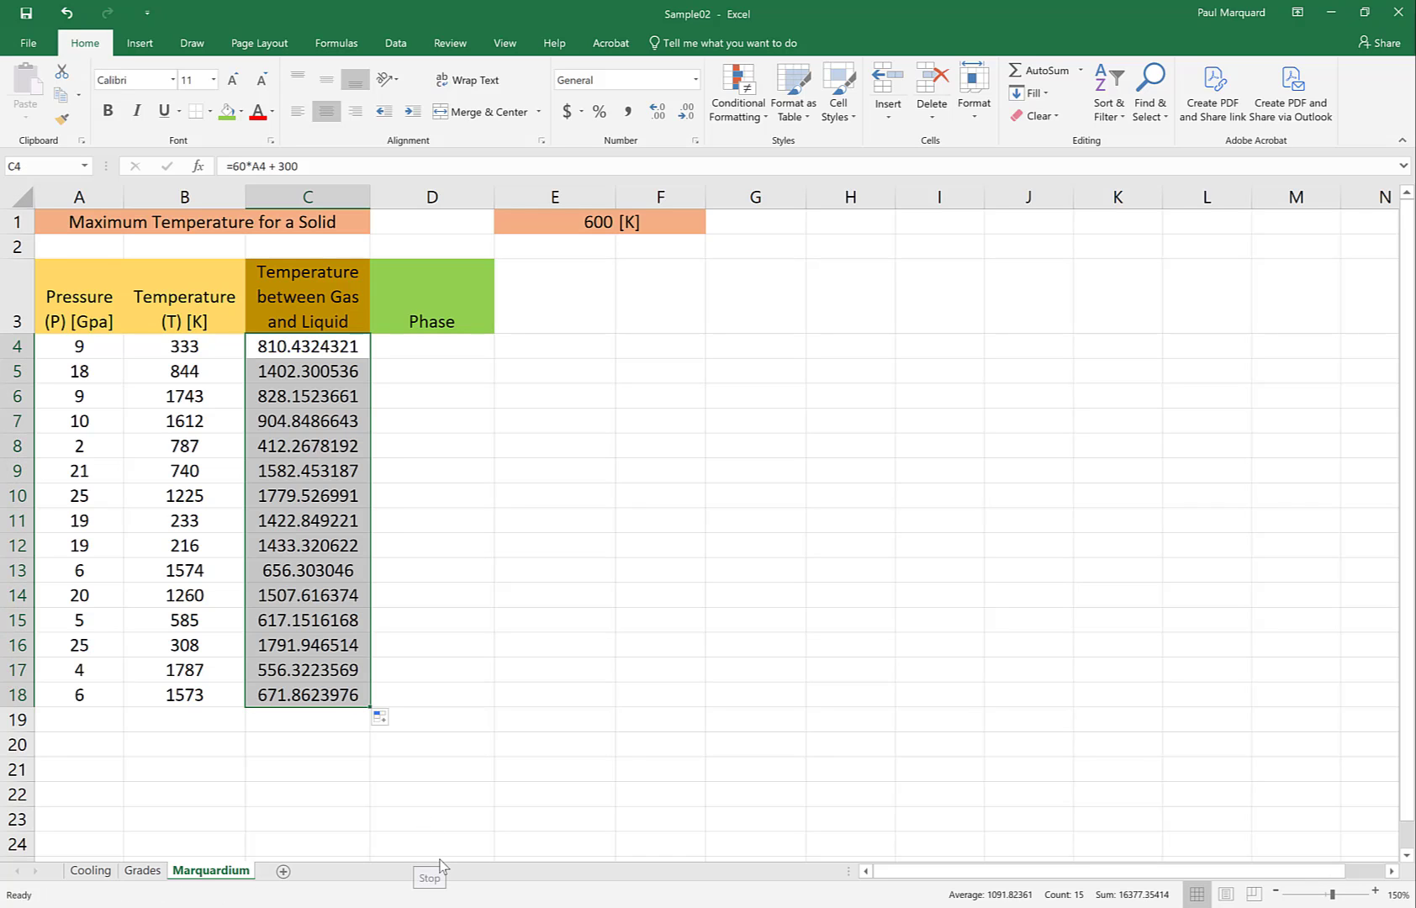
Compare the formulas in C4 and C6 with the unrounded pressure values in A4:A6
left_click(269, 349)
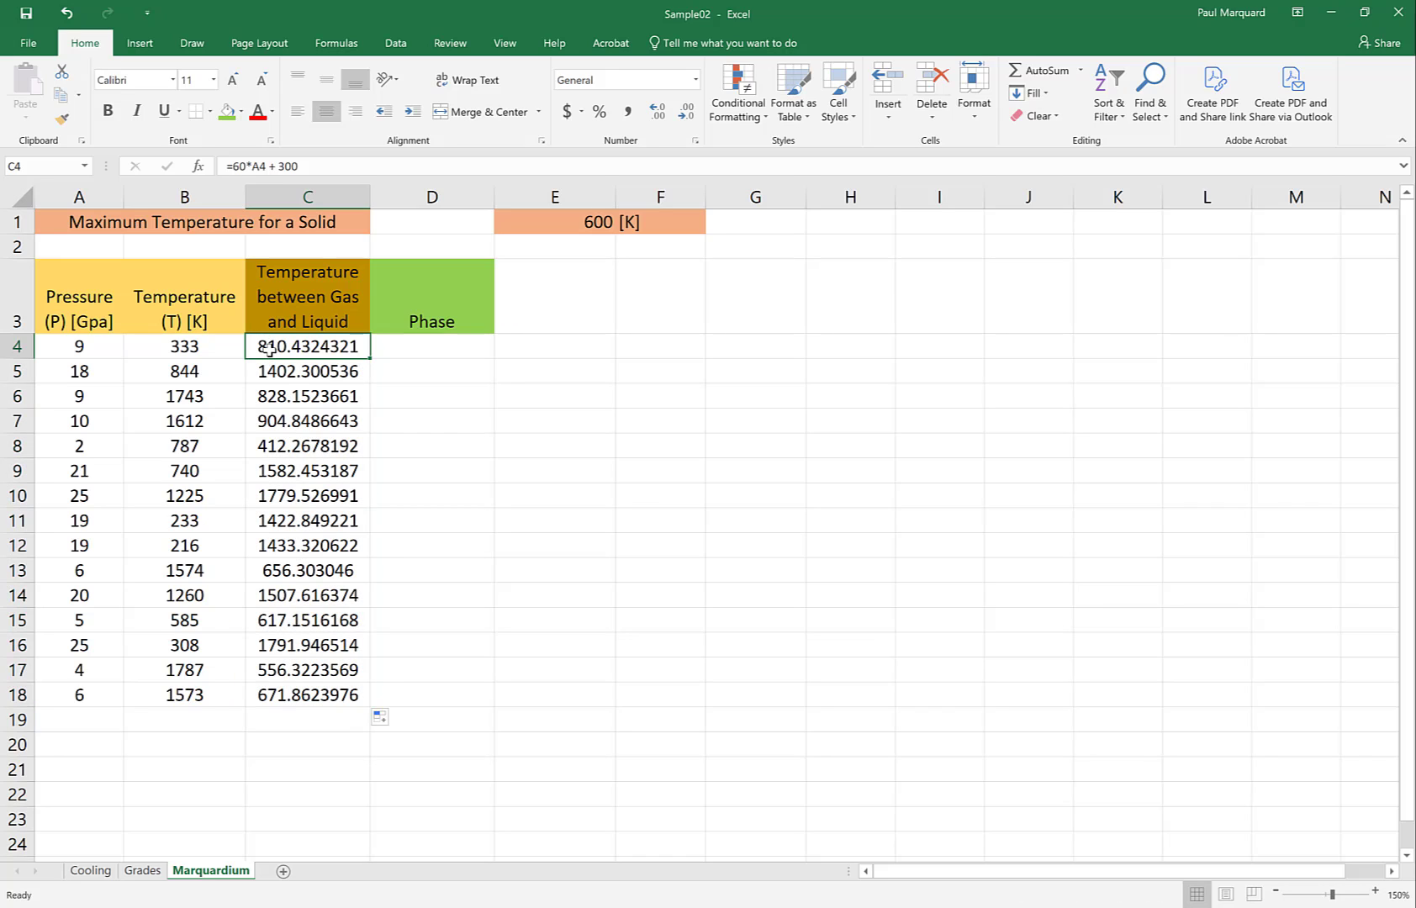
left_click(271, 397)
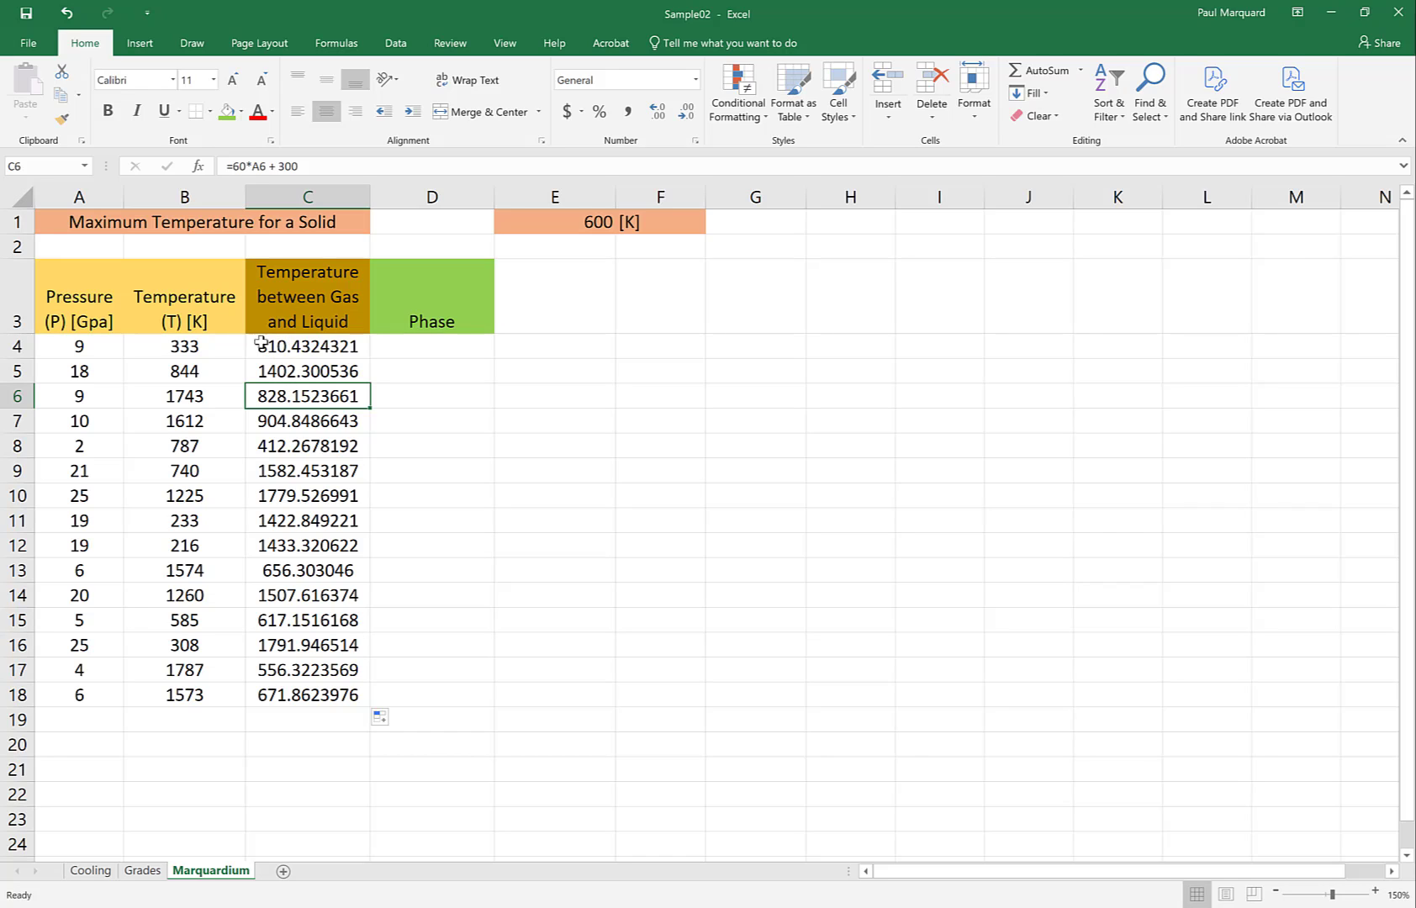
left_click(73, 351)
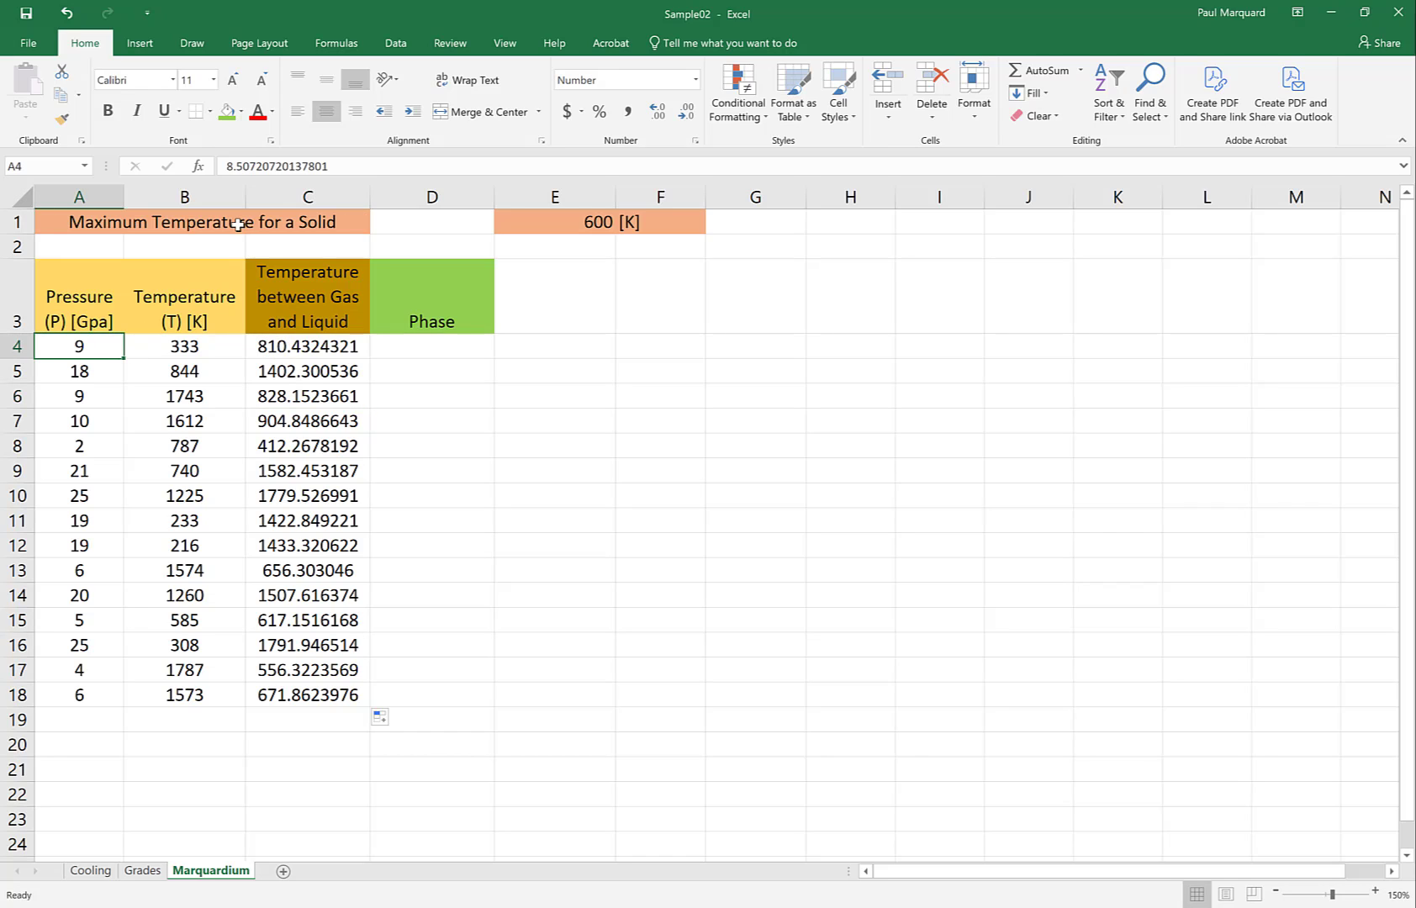
left_click(76, 370)
left_click(89, 398)
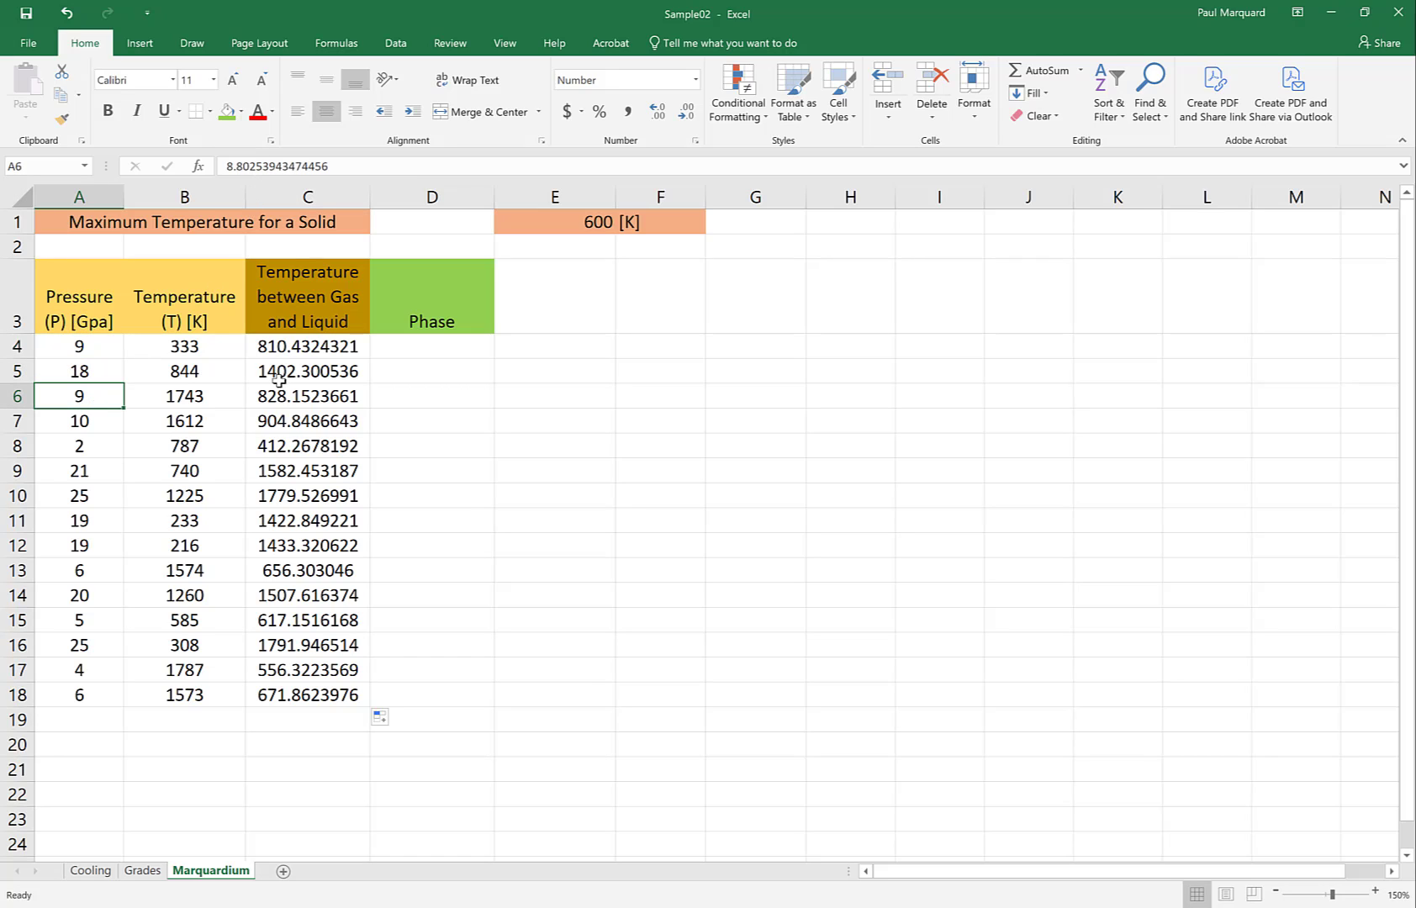
Format the pressure values in A4:A18 to show one decimal place
left_click(74, 348)
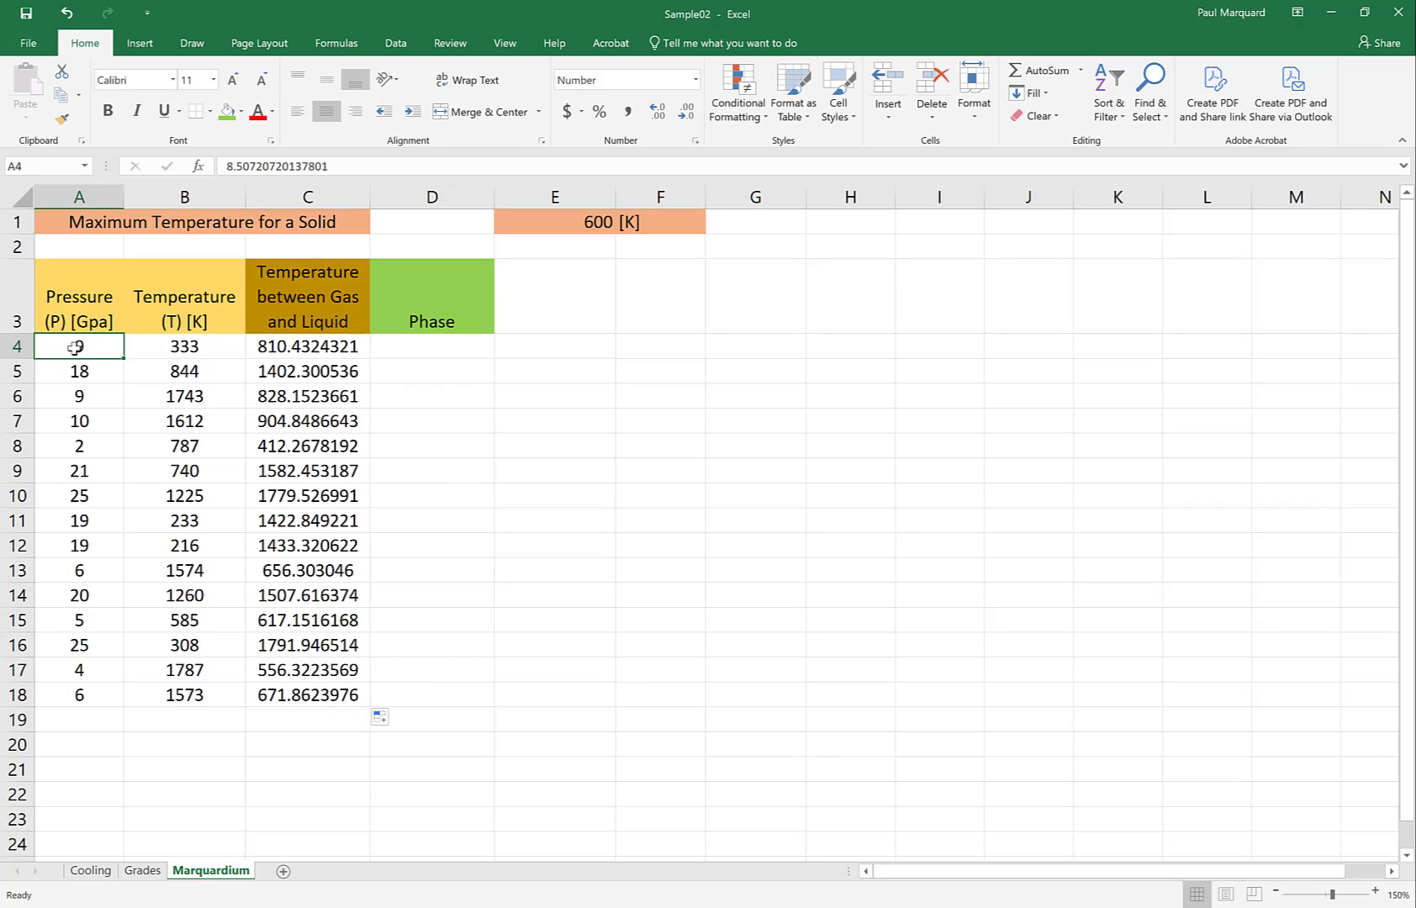
left_click_drag(74, 347, 92, 694)
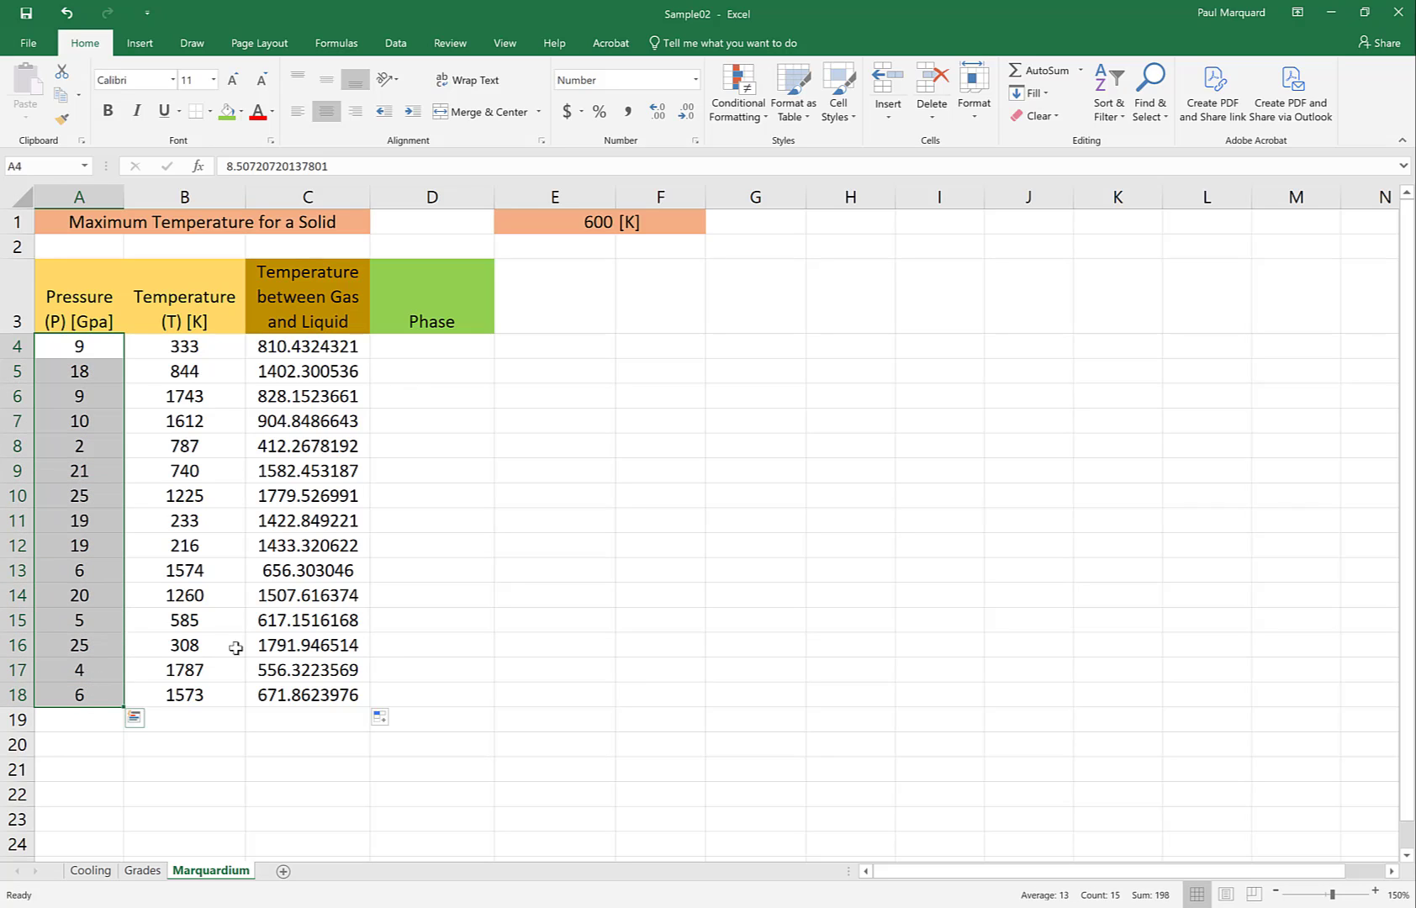
left_click(657, 122)
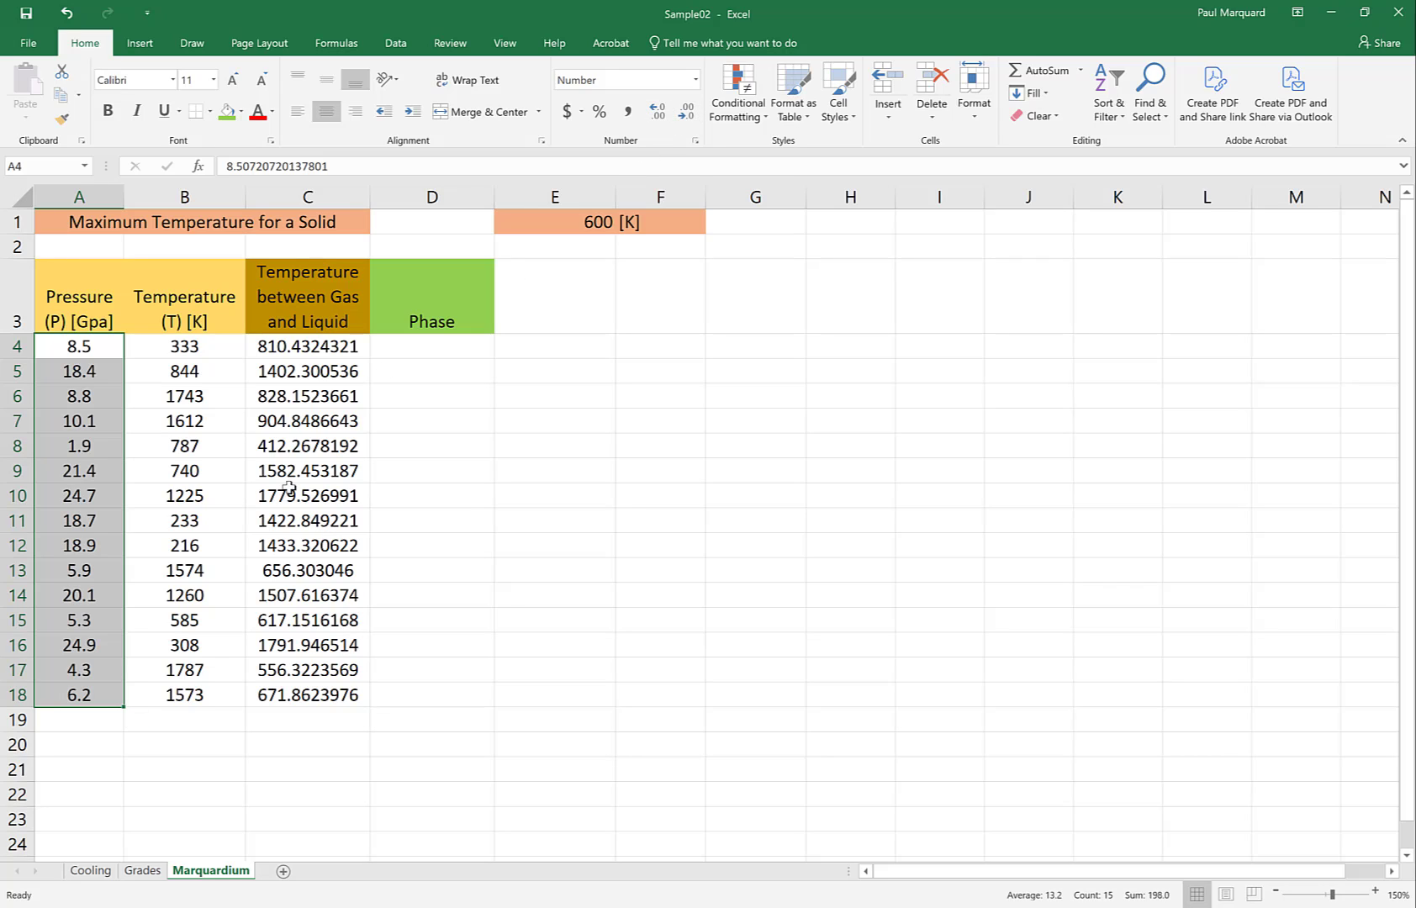
Reduce the boundary temperatures in C4:C18 to three decimal places
left_click(284, 348)
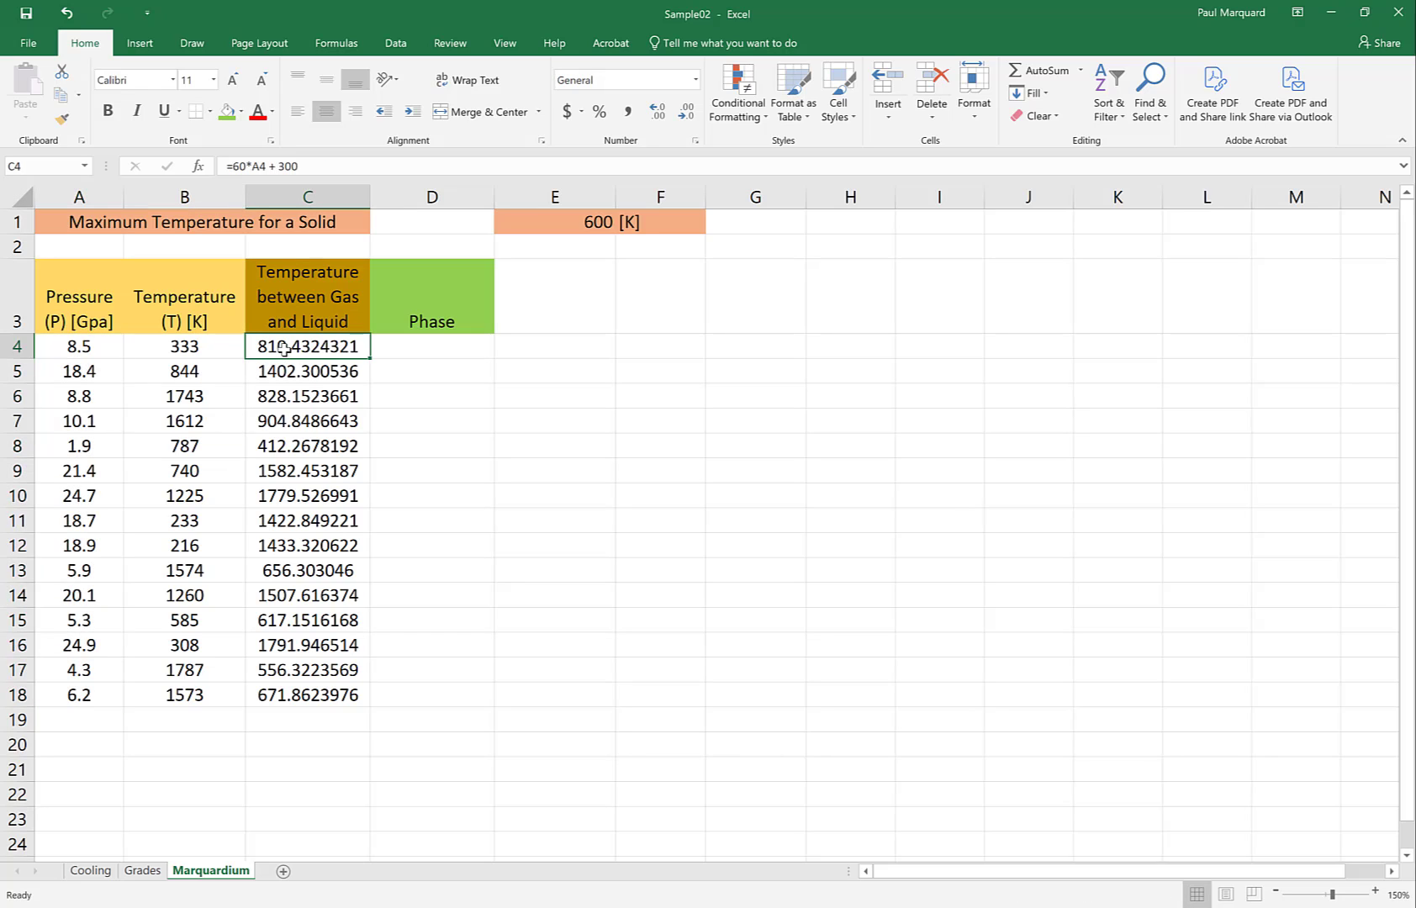
left_click_drag(285, 348, 318, 704)
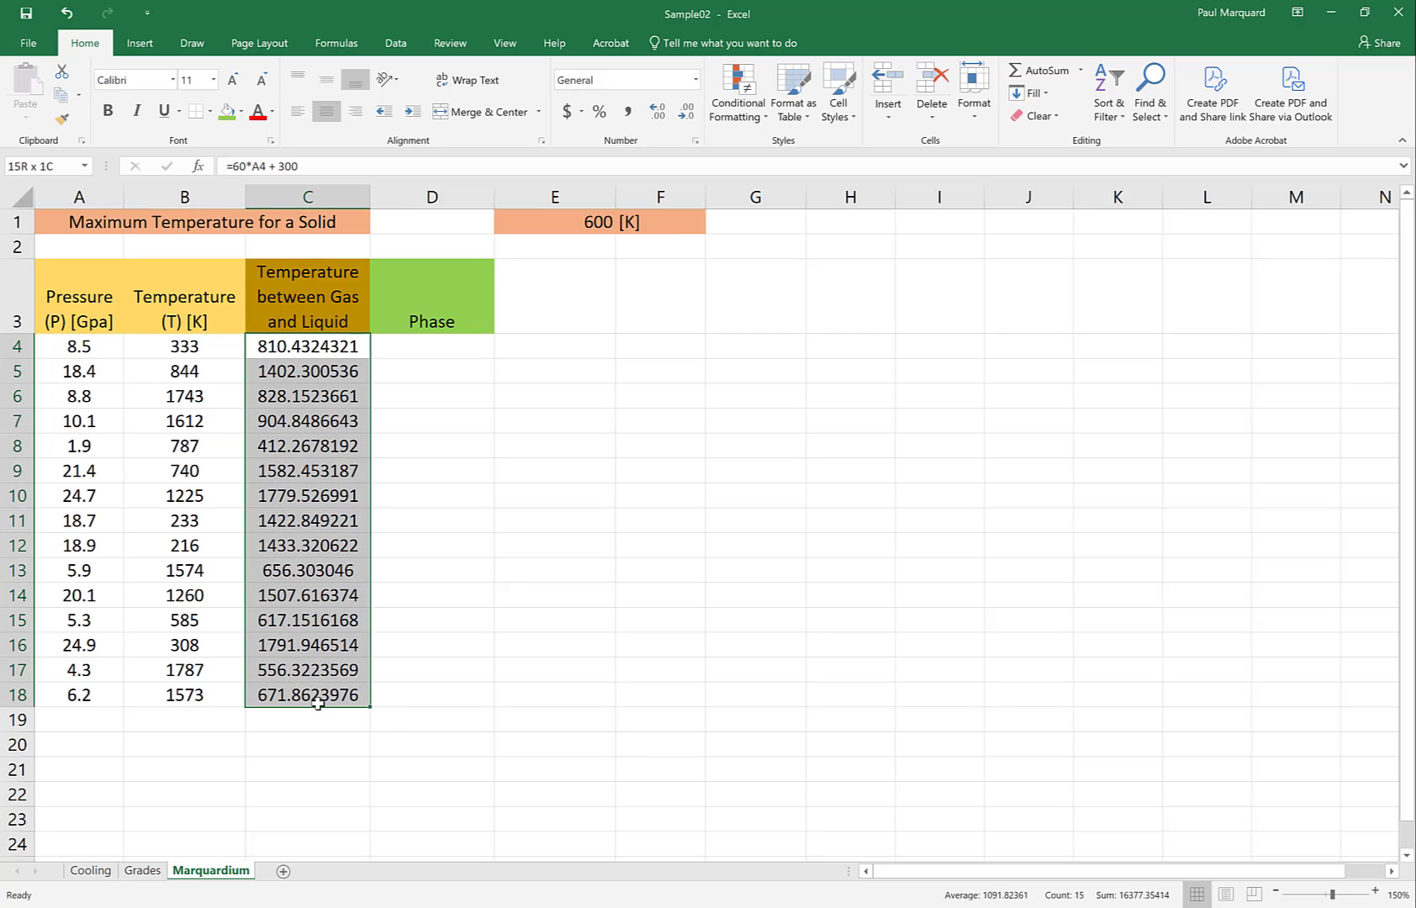
left_click(685, 118)
left_click(685, 117)
left_click(685, 118)
left_click(685, 117)
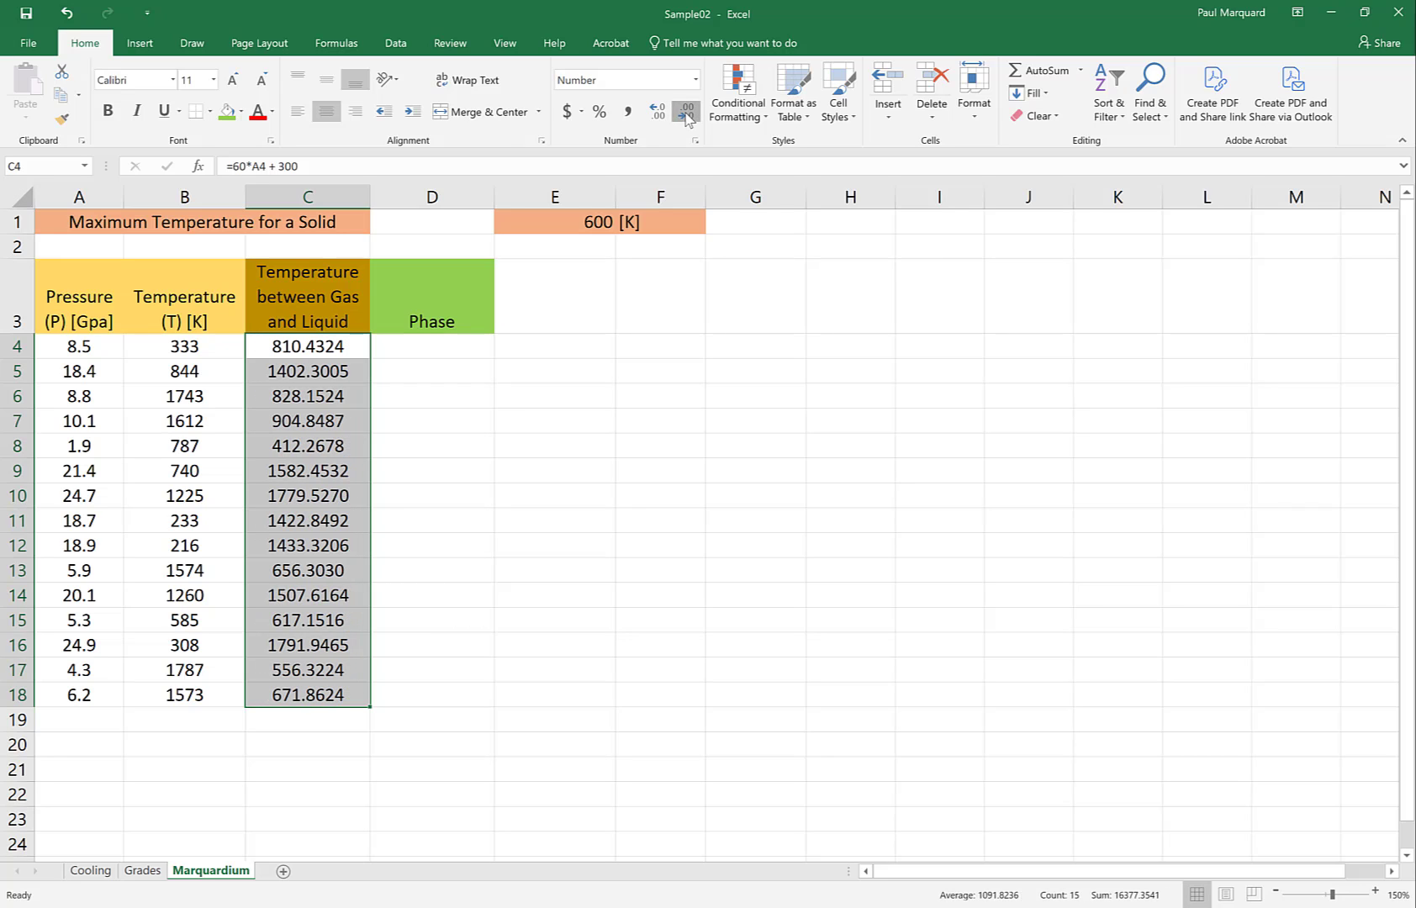
left_click(685, 118)
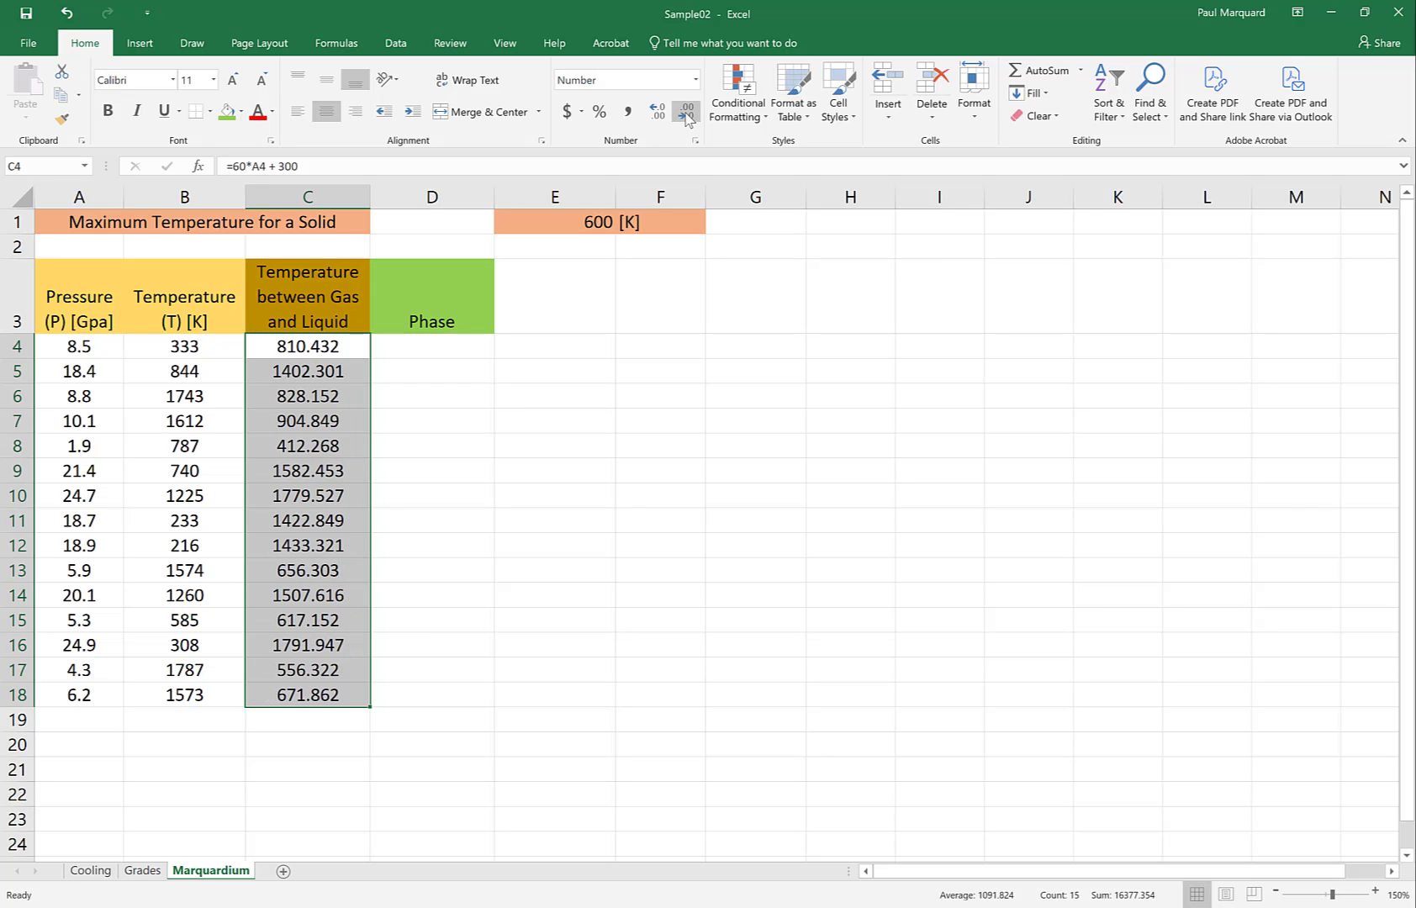
Consult the phase diagram in Word and begin an IF formula in D4 testing whether B4 <= 600
left_click(421, 354)
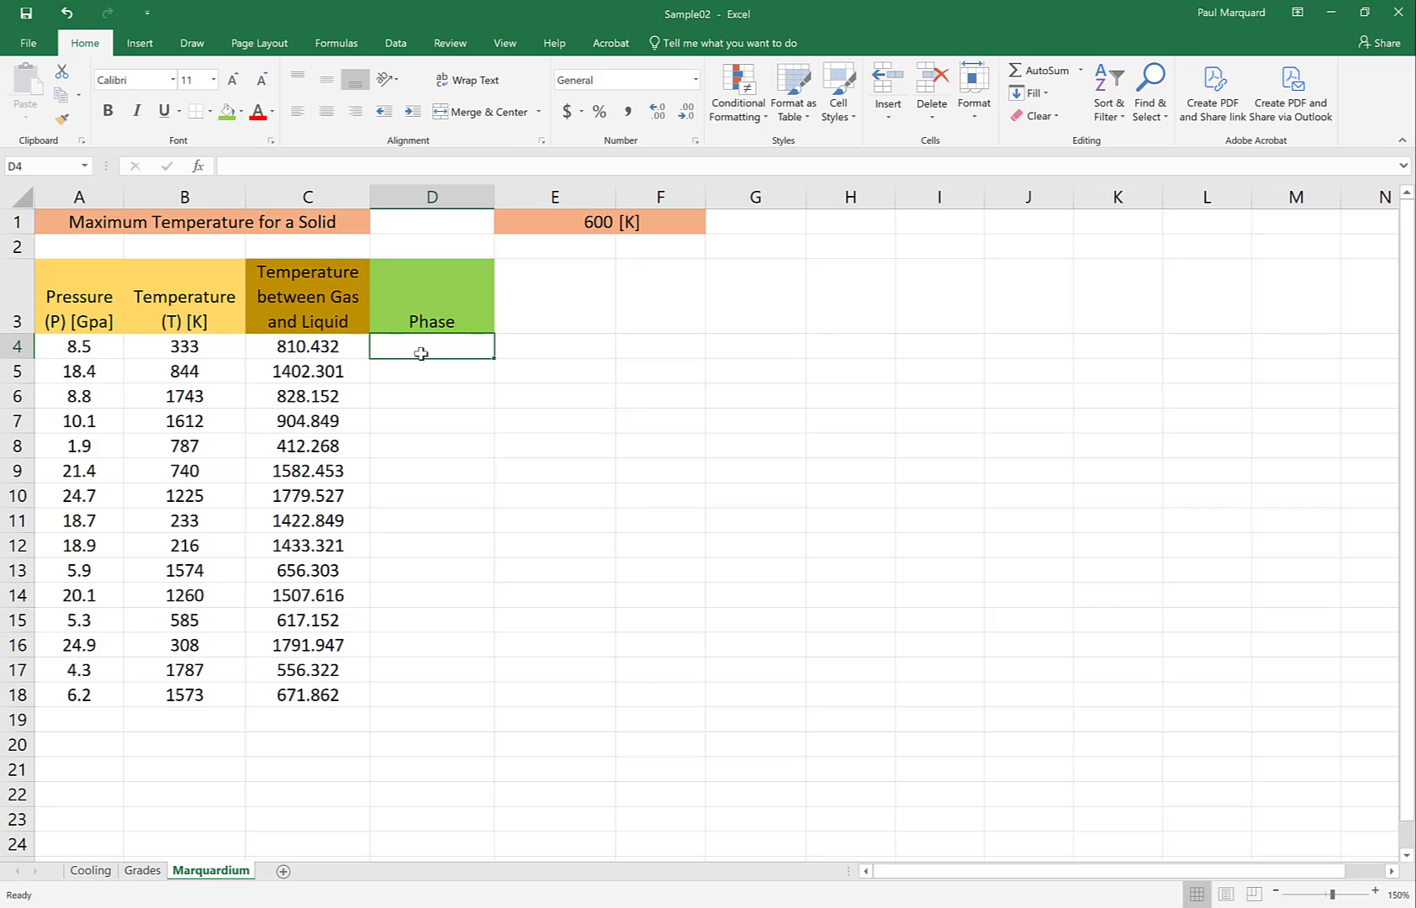
type("=if")
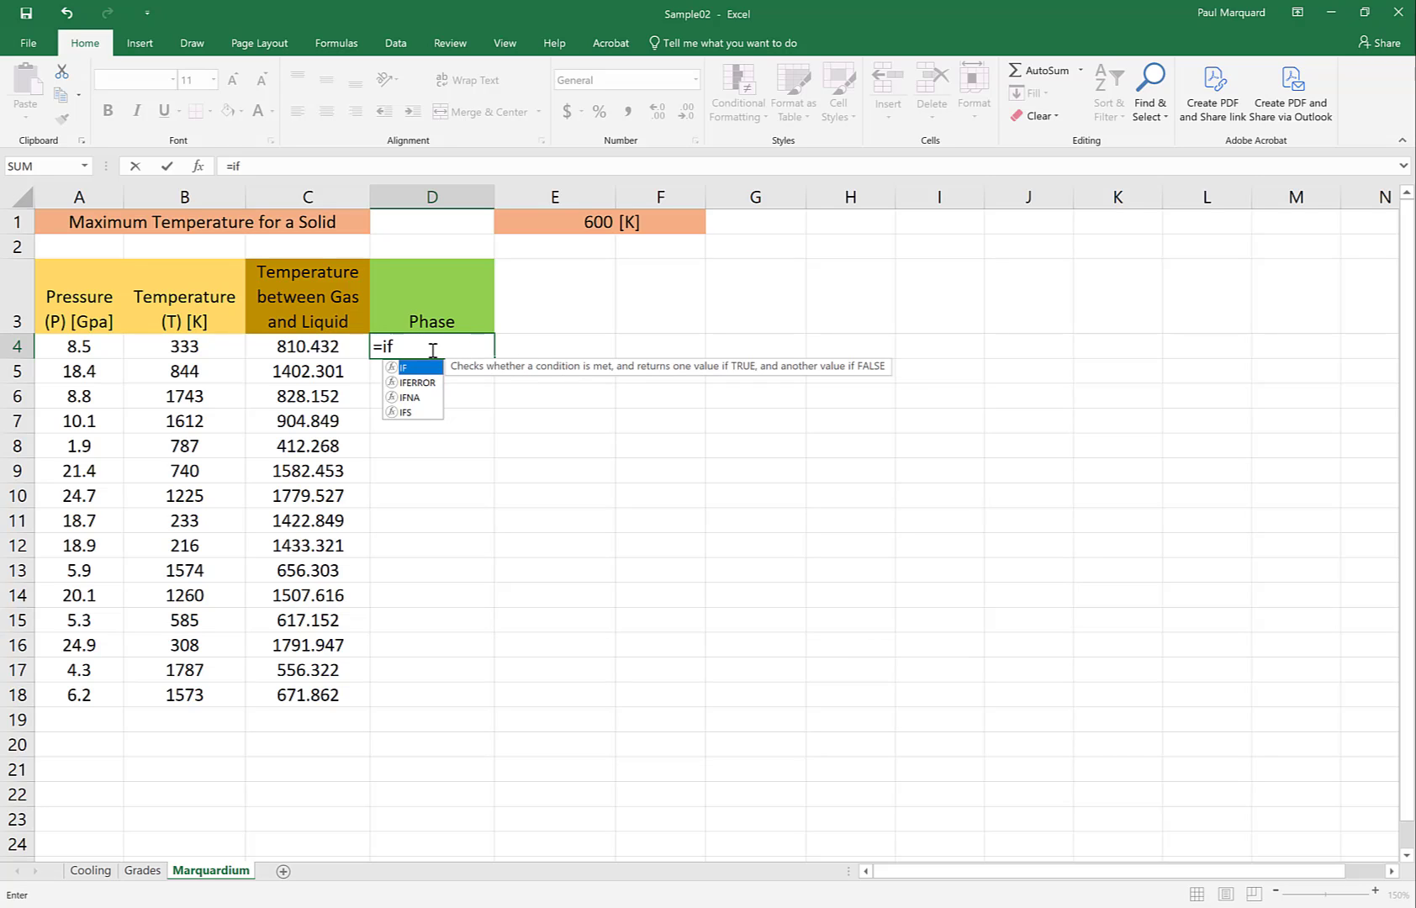
left_click(433, 349)
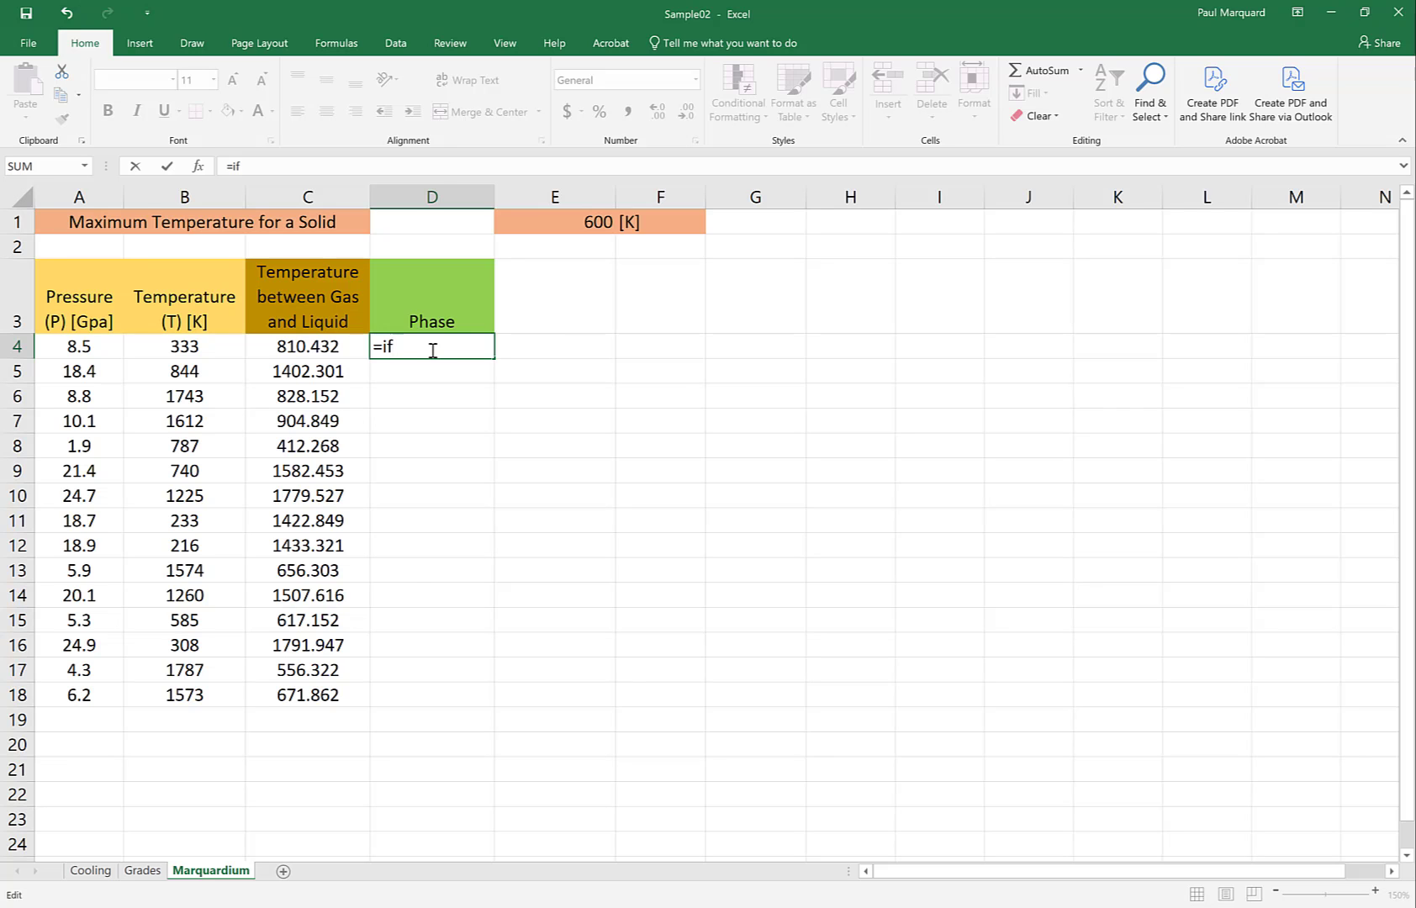
key("alt+Tab")
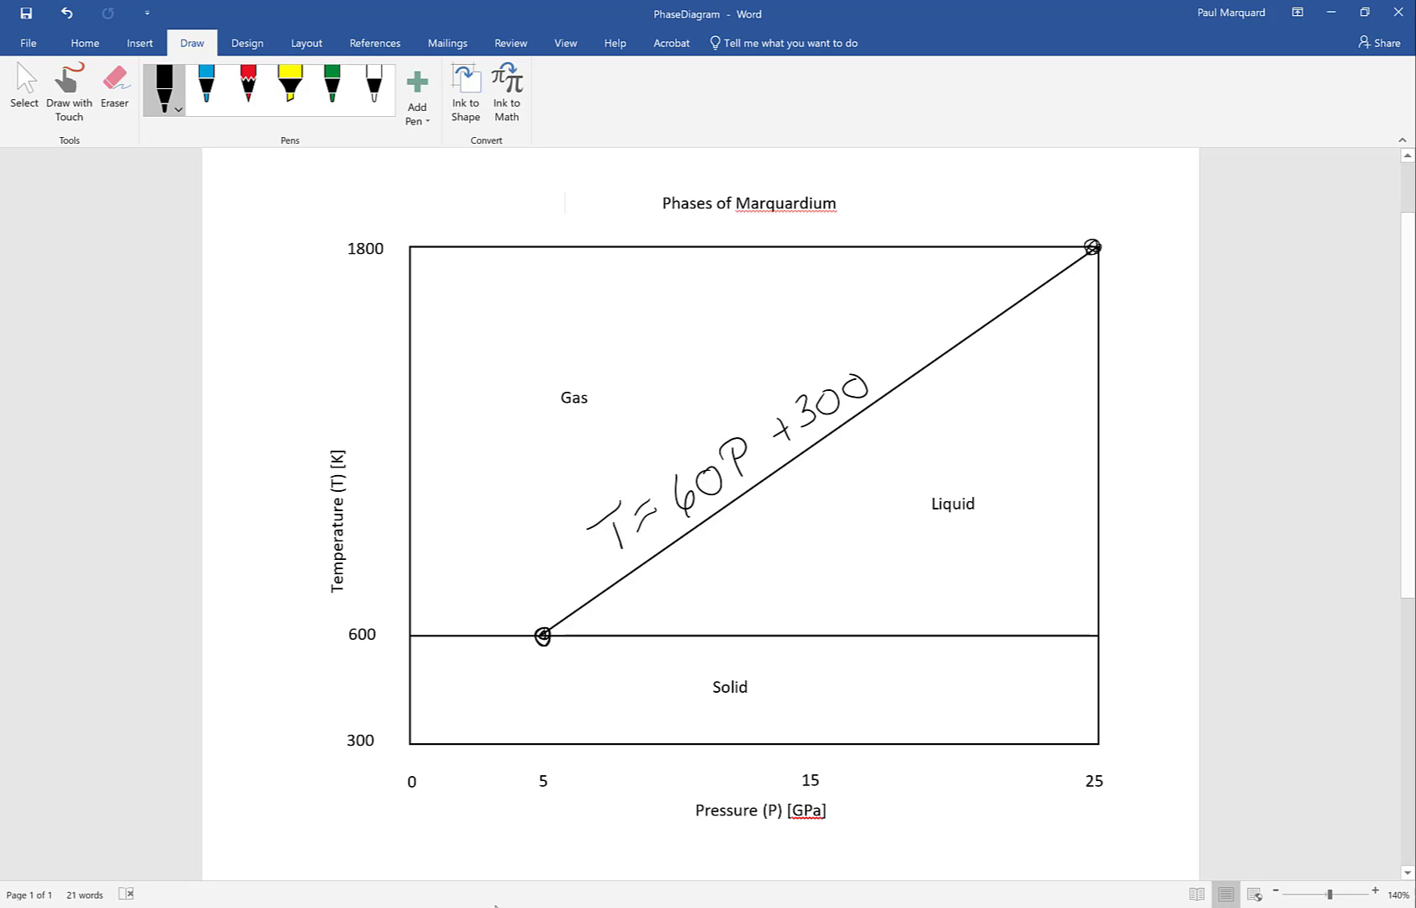
key("alt+Tab")
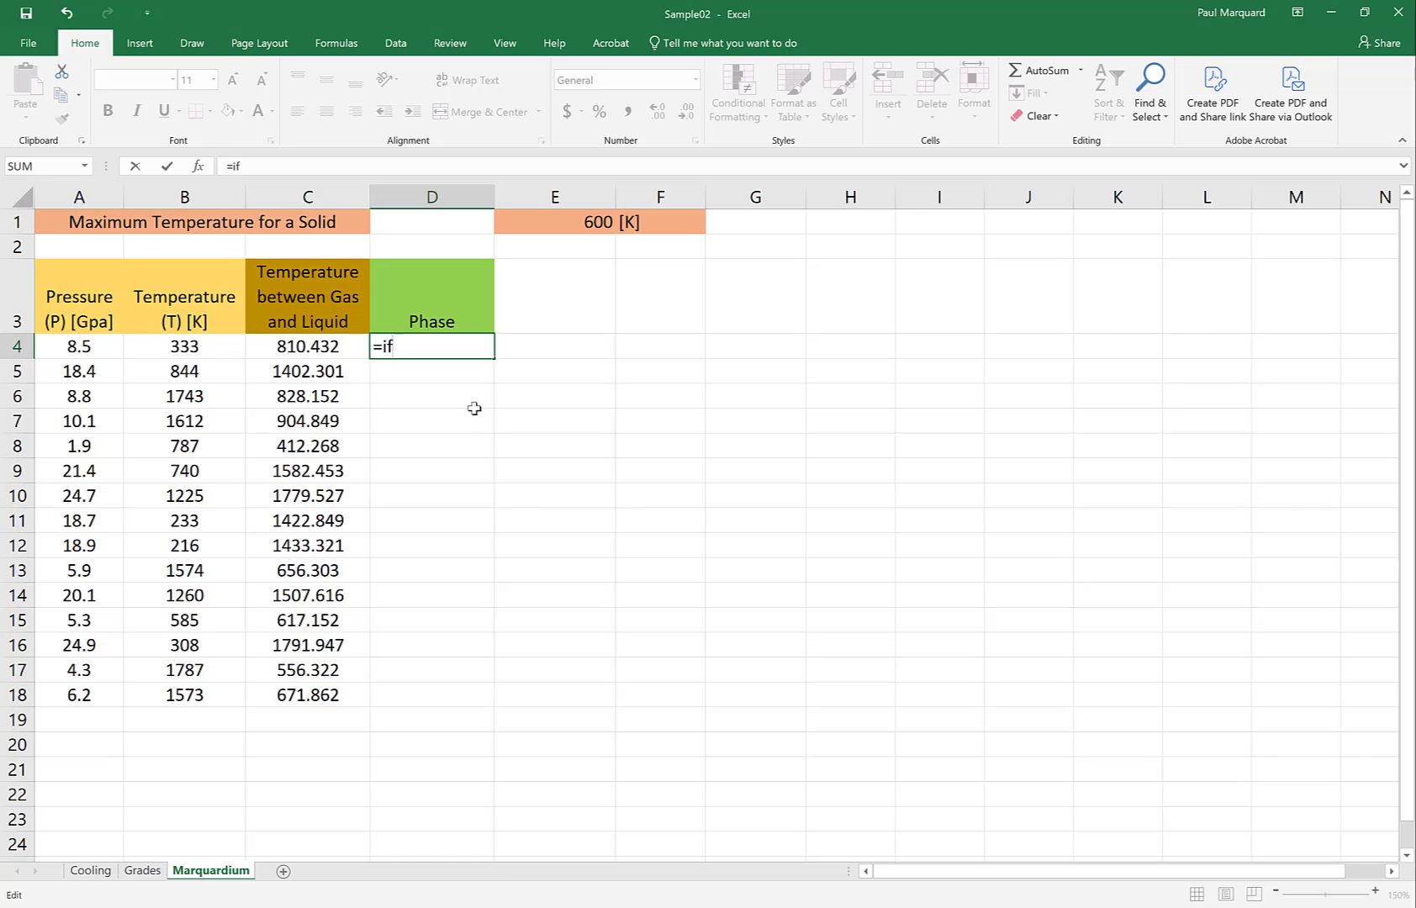
type("(")
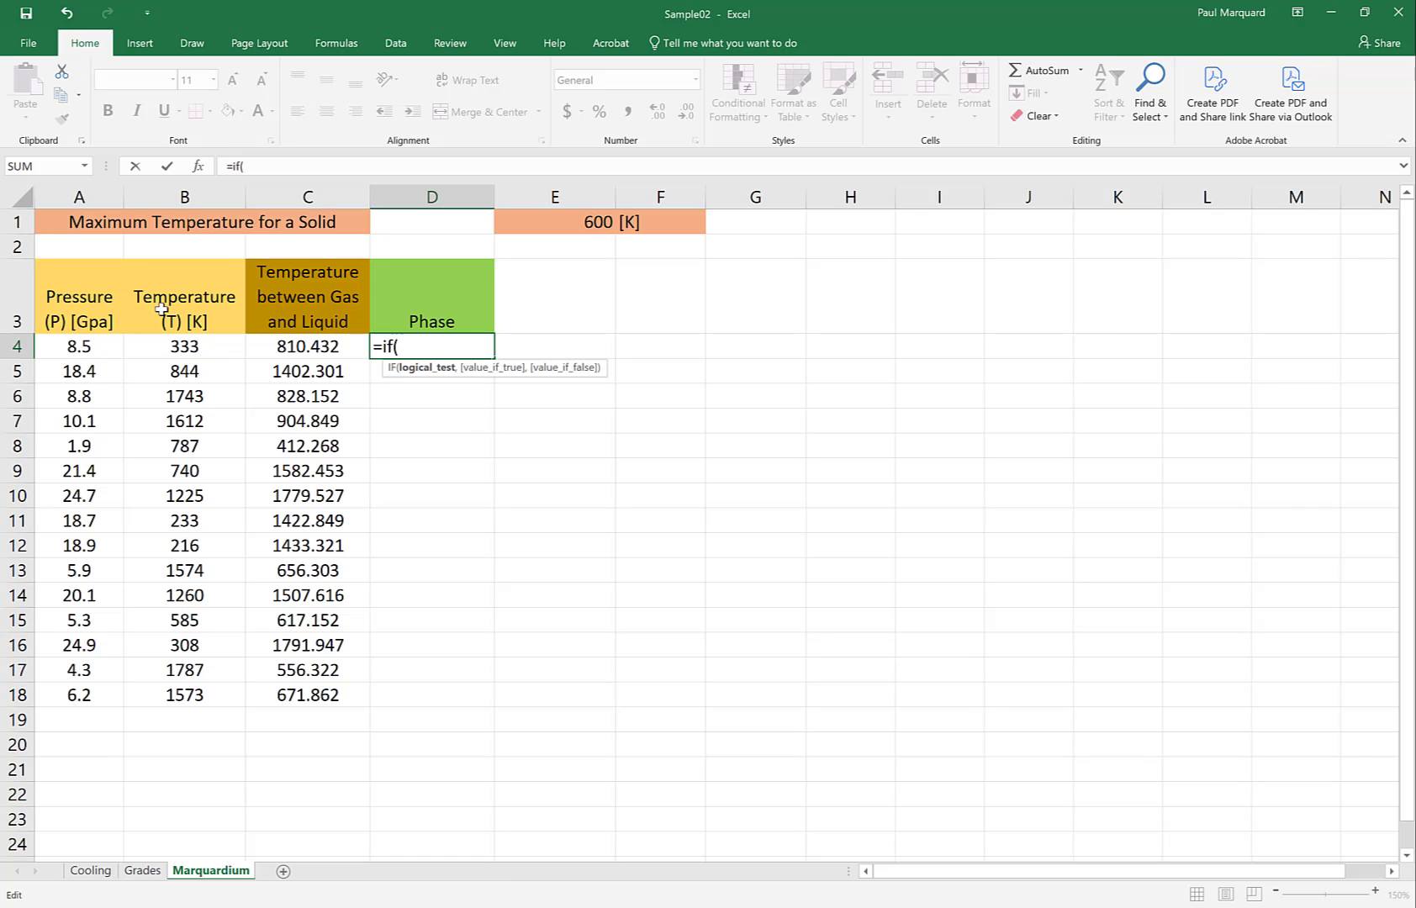
left_click(156, 344)
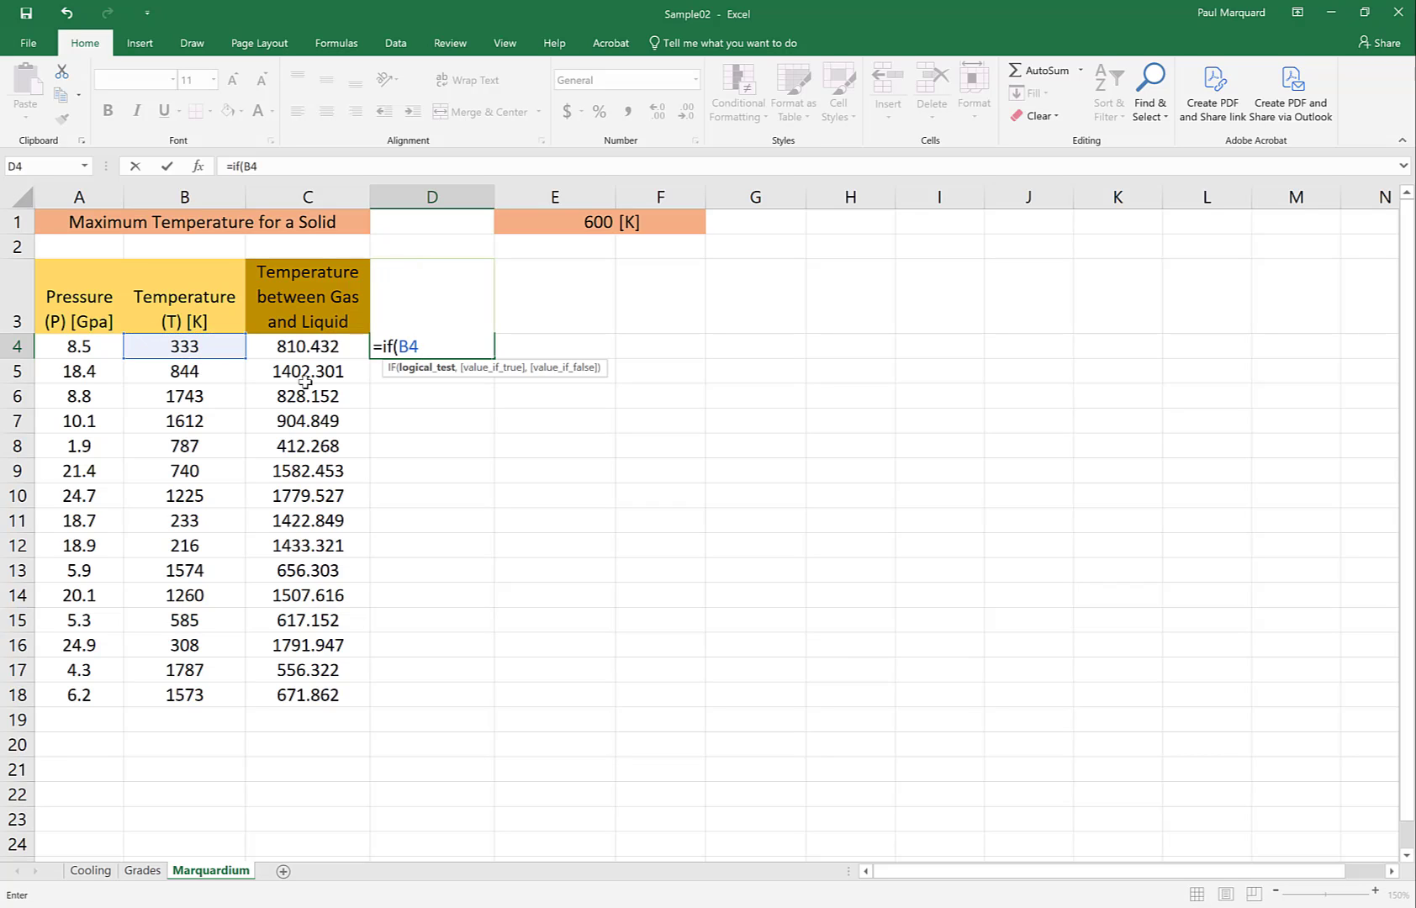
type("<=")
type("600, ")
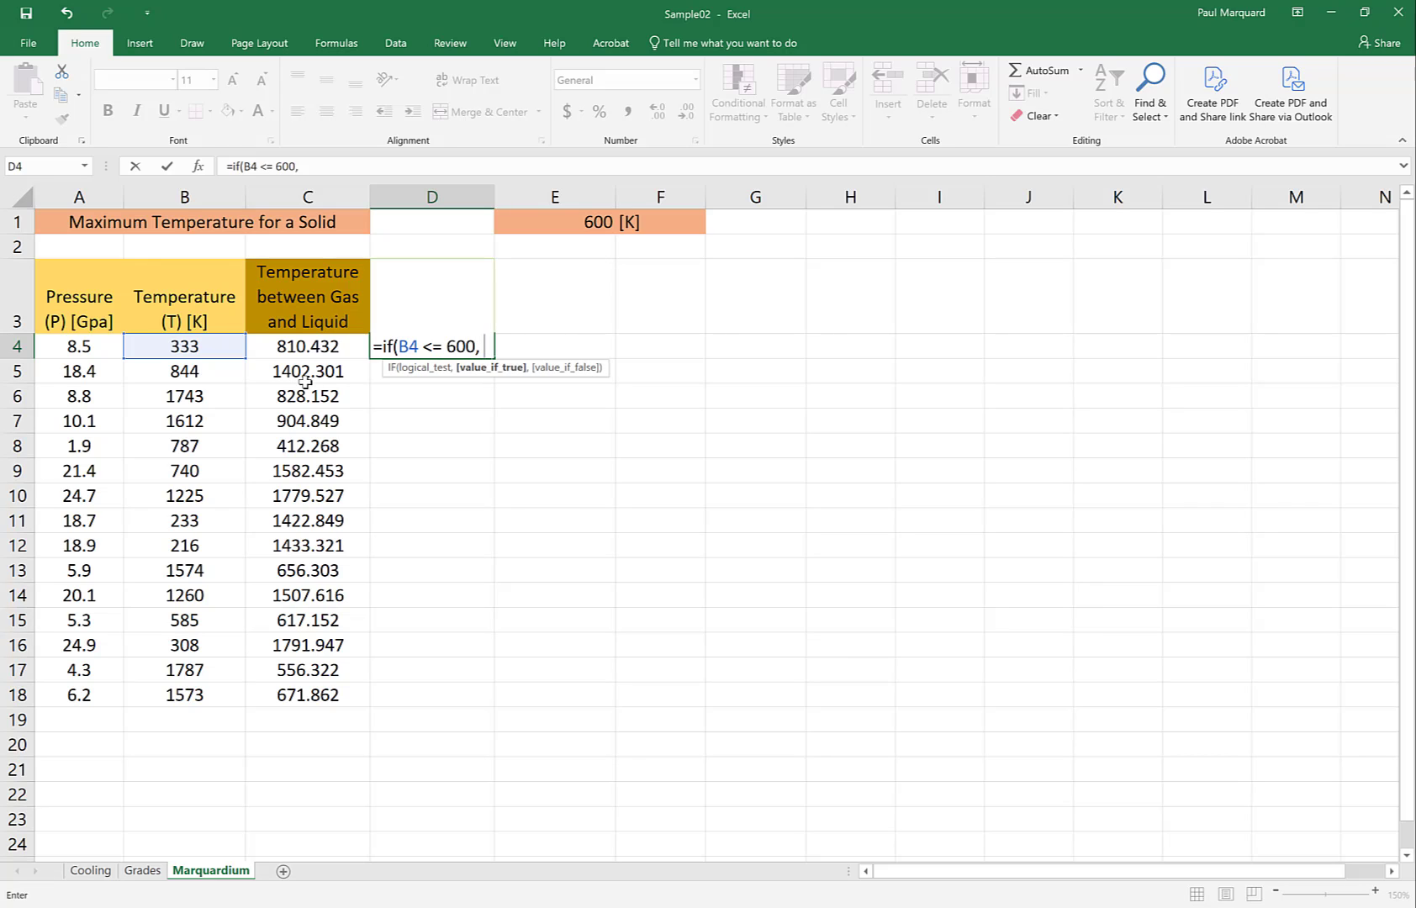
type("\"Solid")
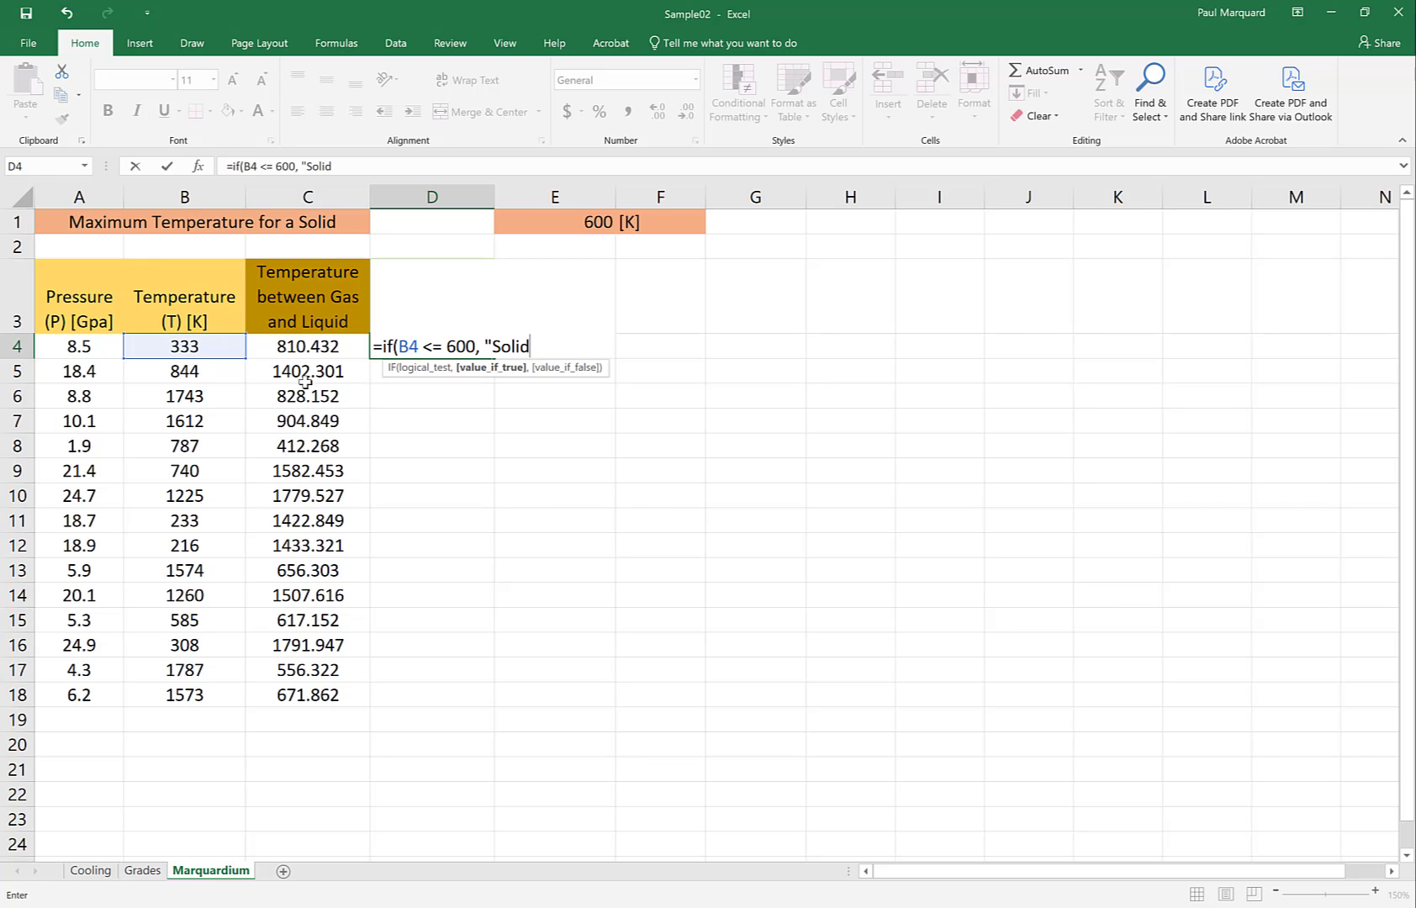
Complete the IF formula in D4 to return "Solid" when true and "Other" when false
type("\", \"O")
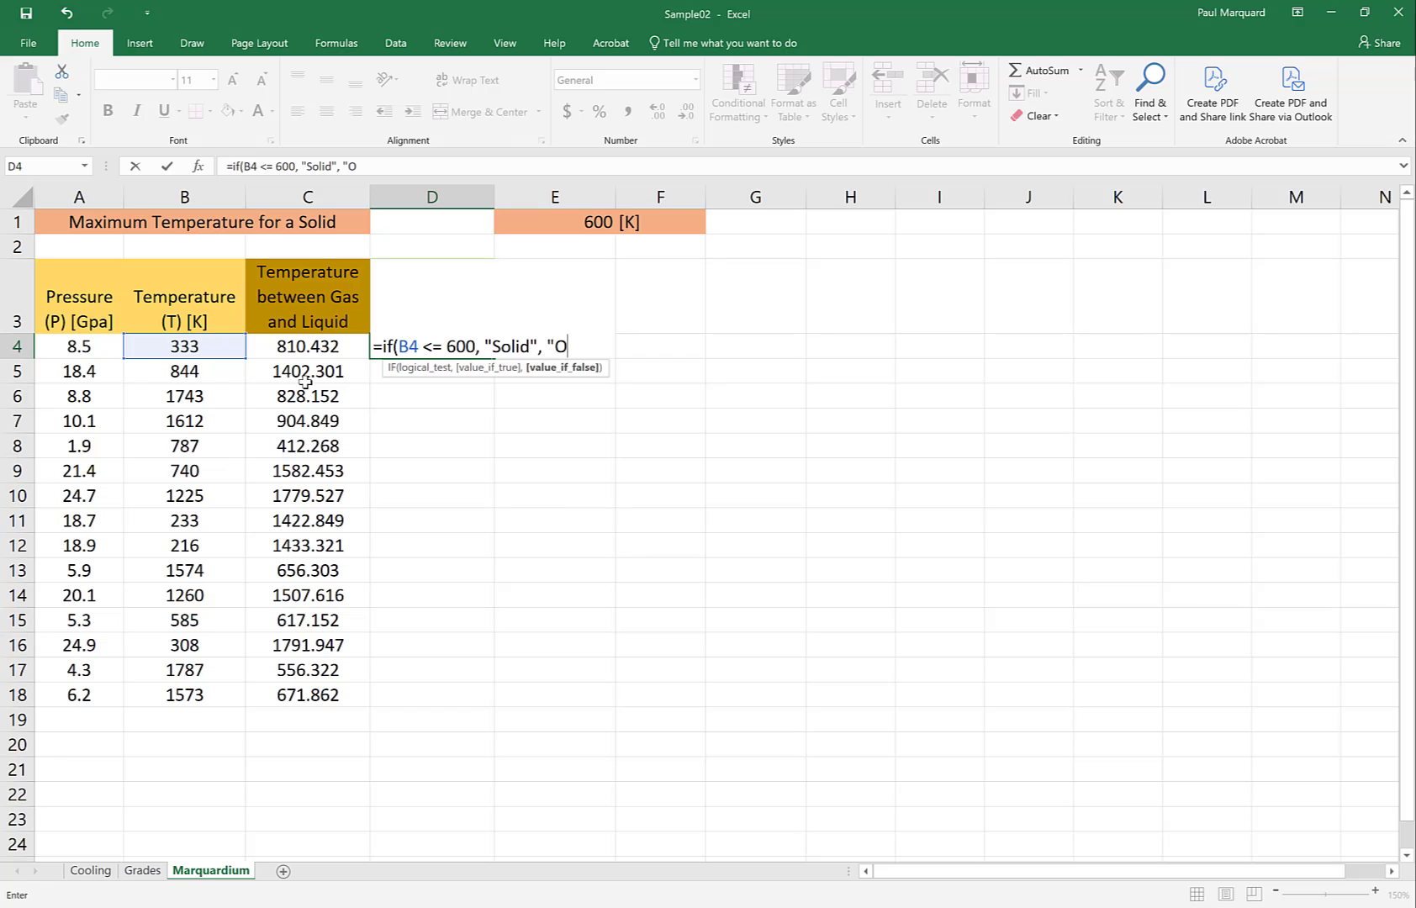
type("ther\")")
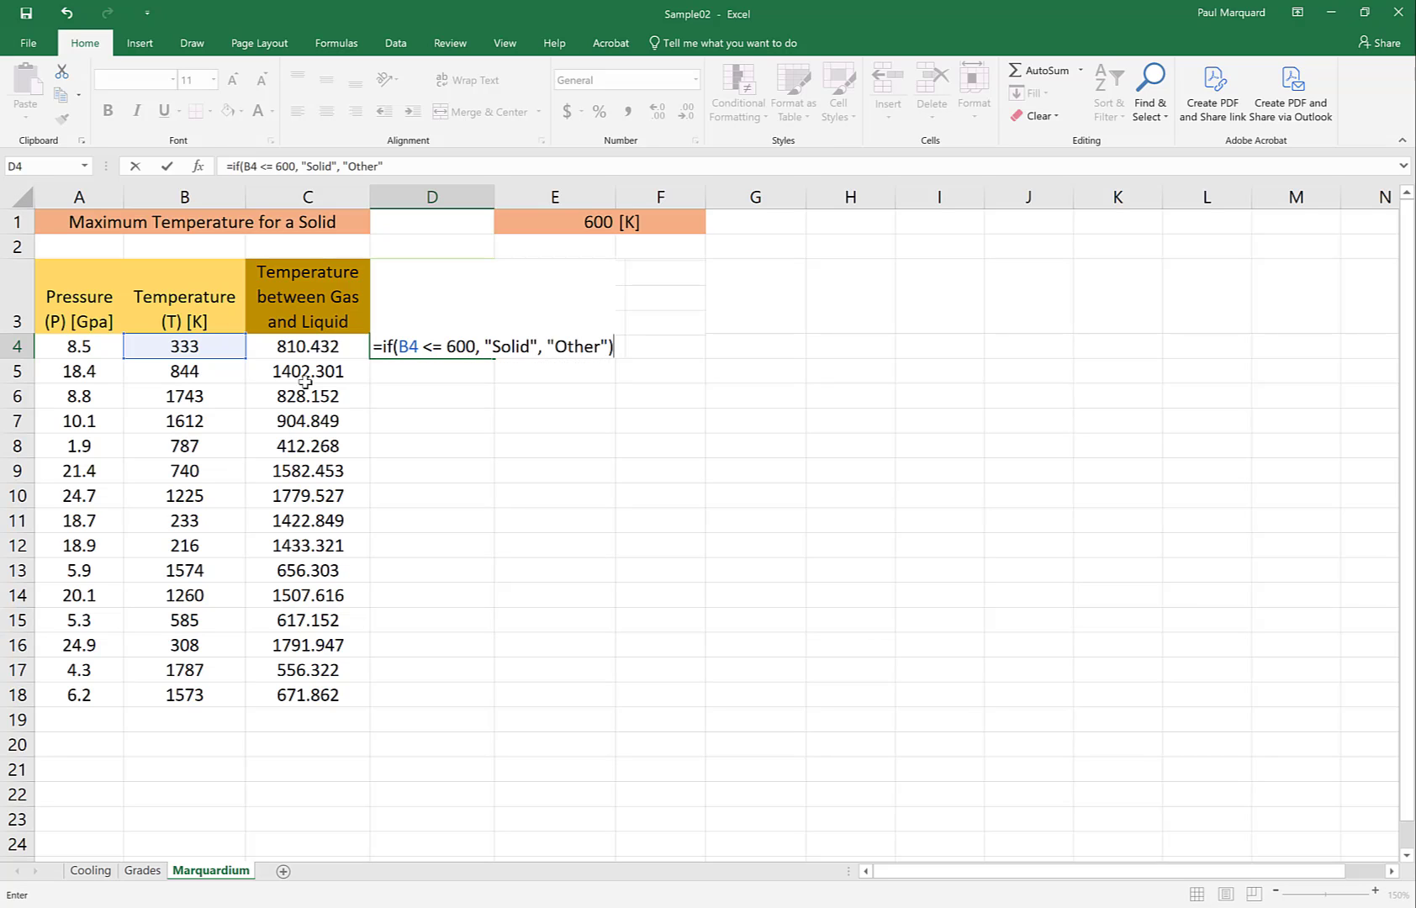
key("Return")
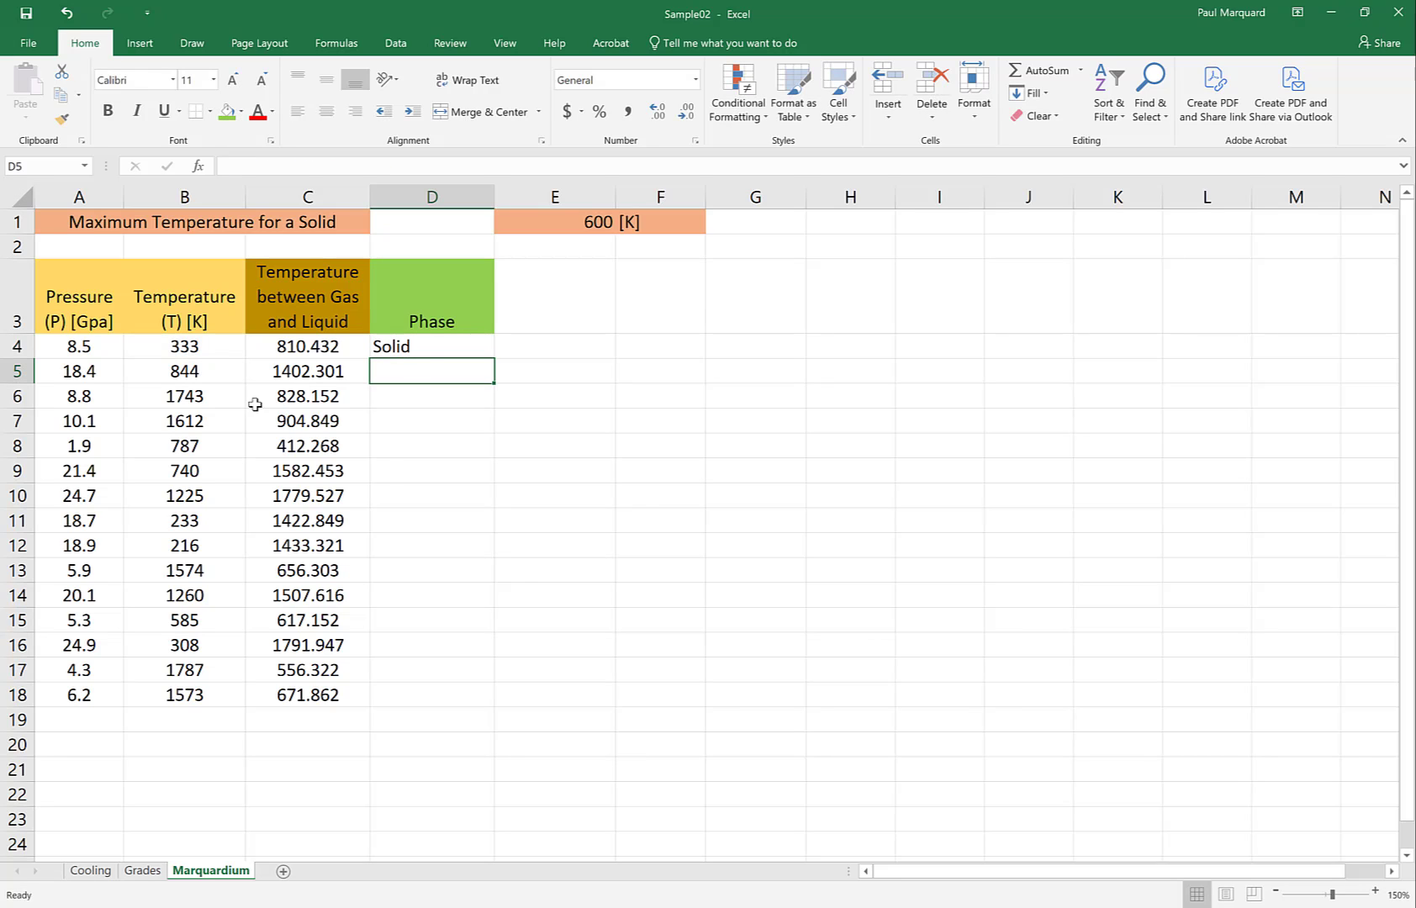
Fill the phase formula from D4 down through D18 and check the temperatures in B11, B12, B15 and B16
left_click(419, 350)
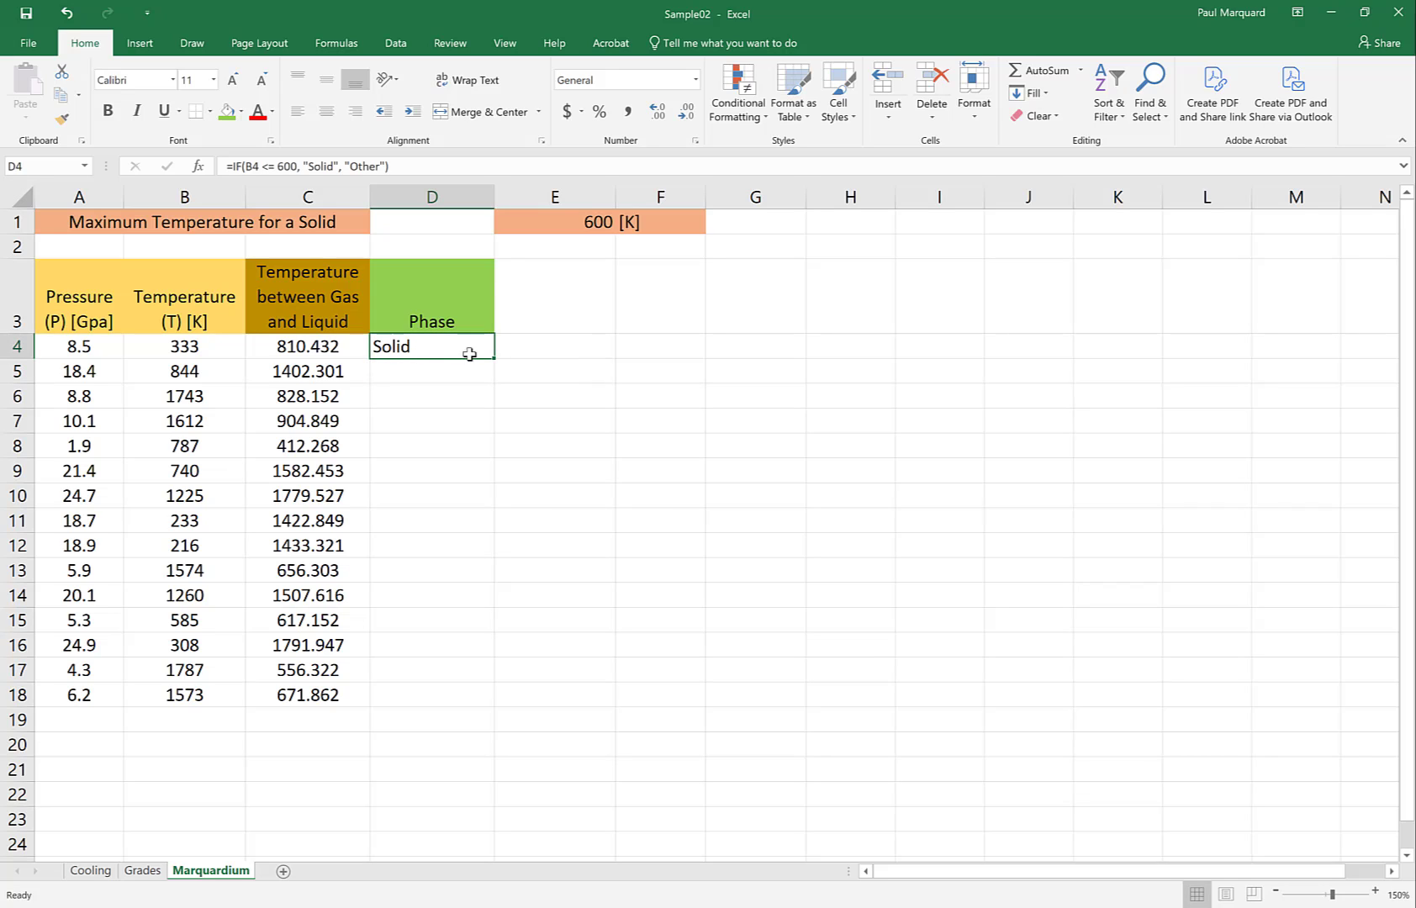
left_click_drag(493, 357, 501, 717)
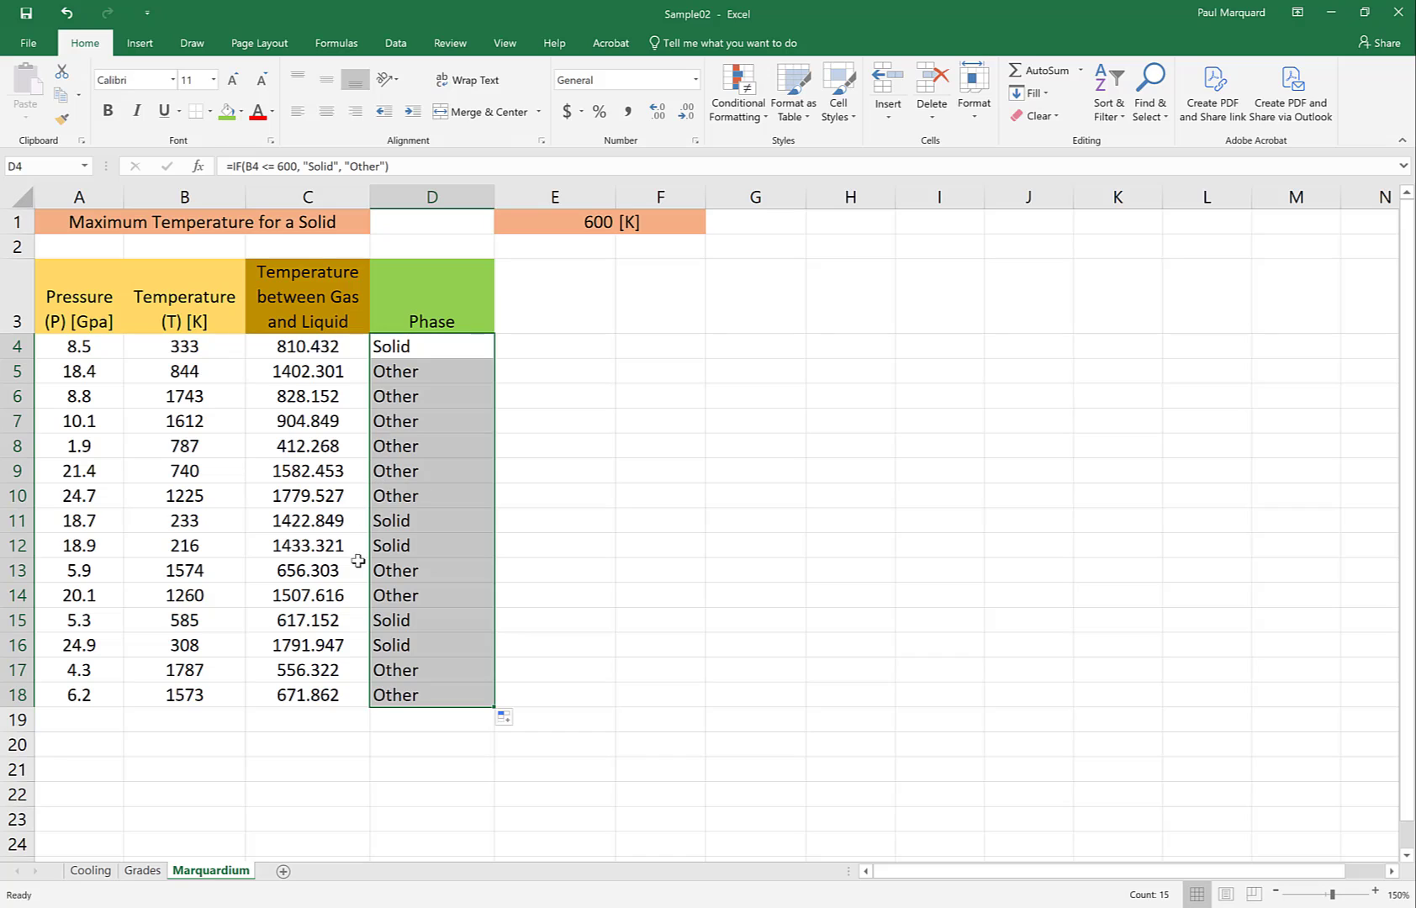
left_click(174, 543)
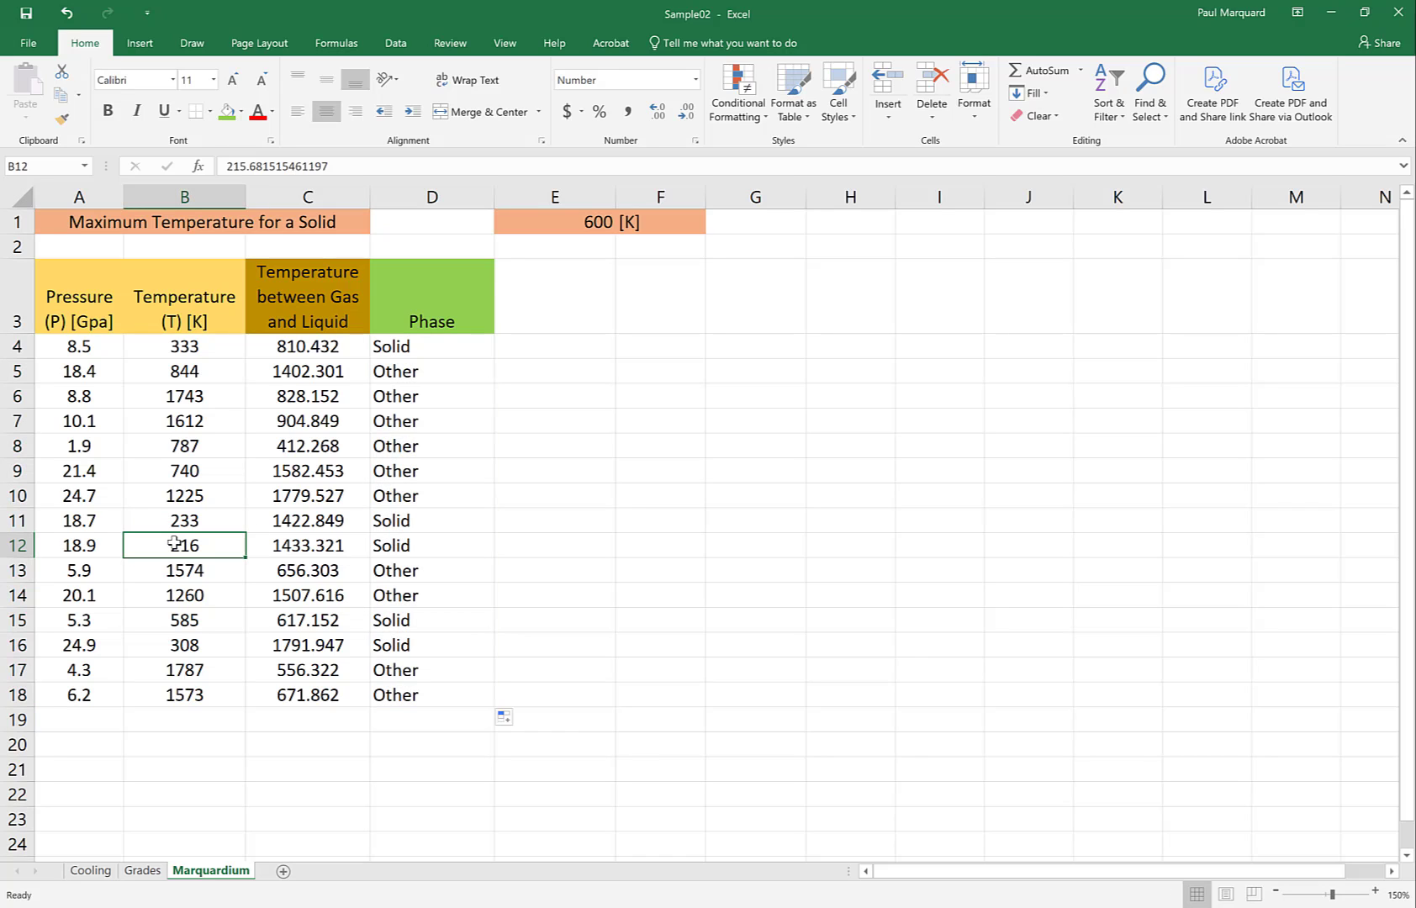
left_click(175, 517)
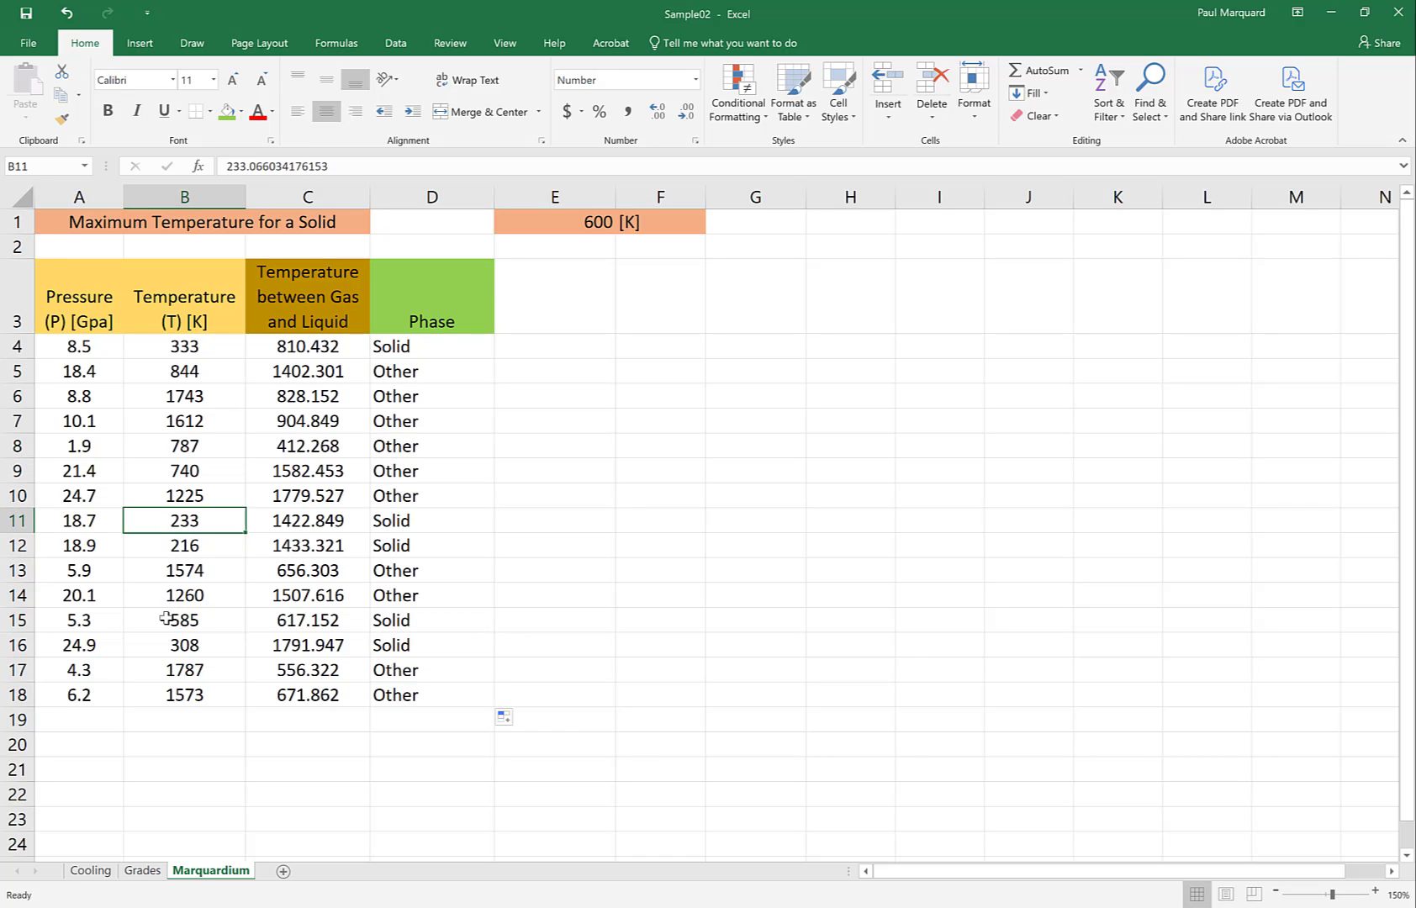
left_click_drag(166, 618, 166, 647)
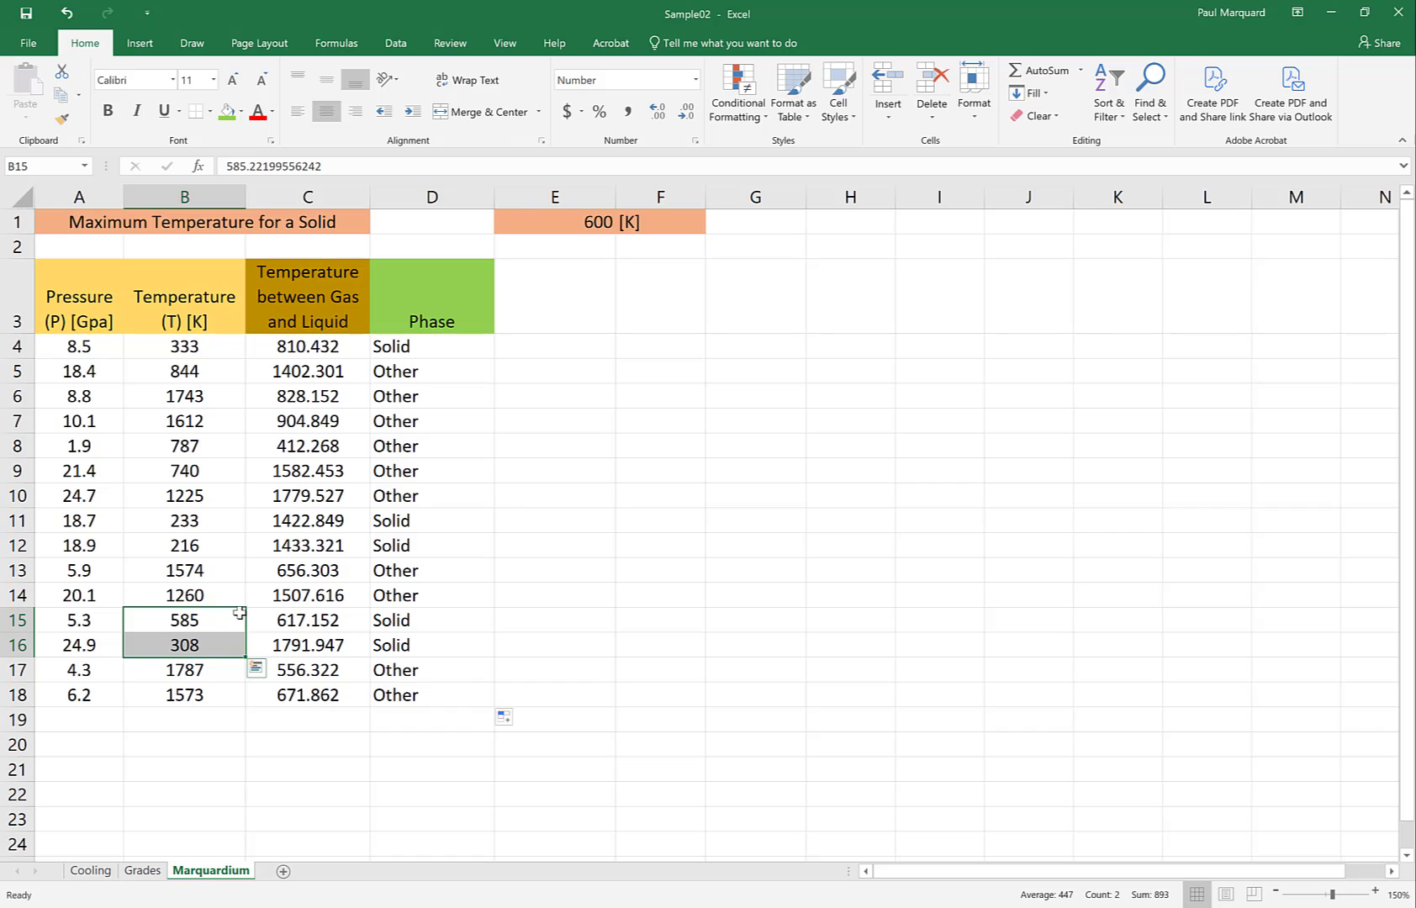
Replace "Other" in the D4 formula with a nested IF that tests whether B4>C4
left_click(400, 346)
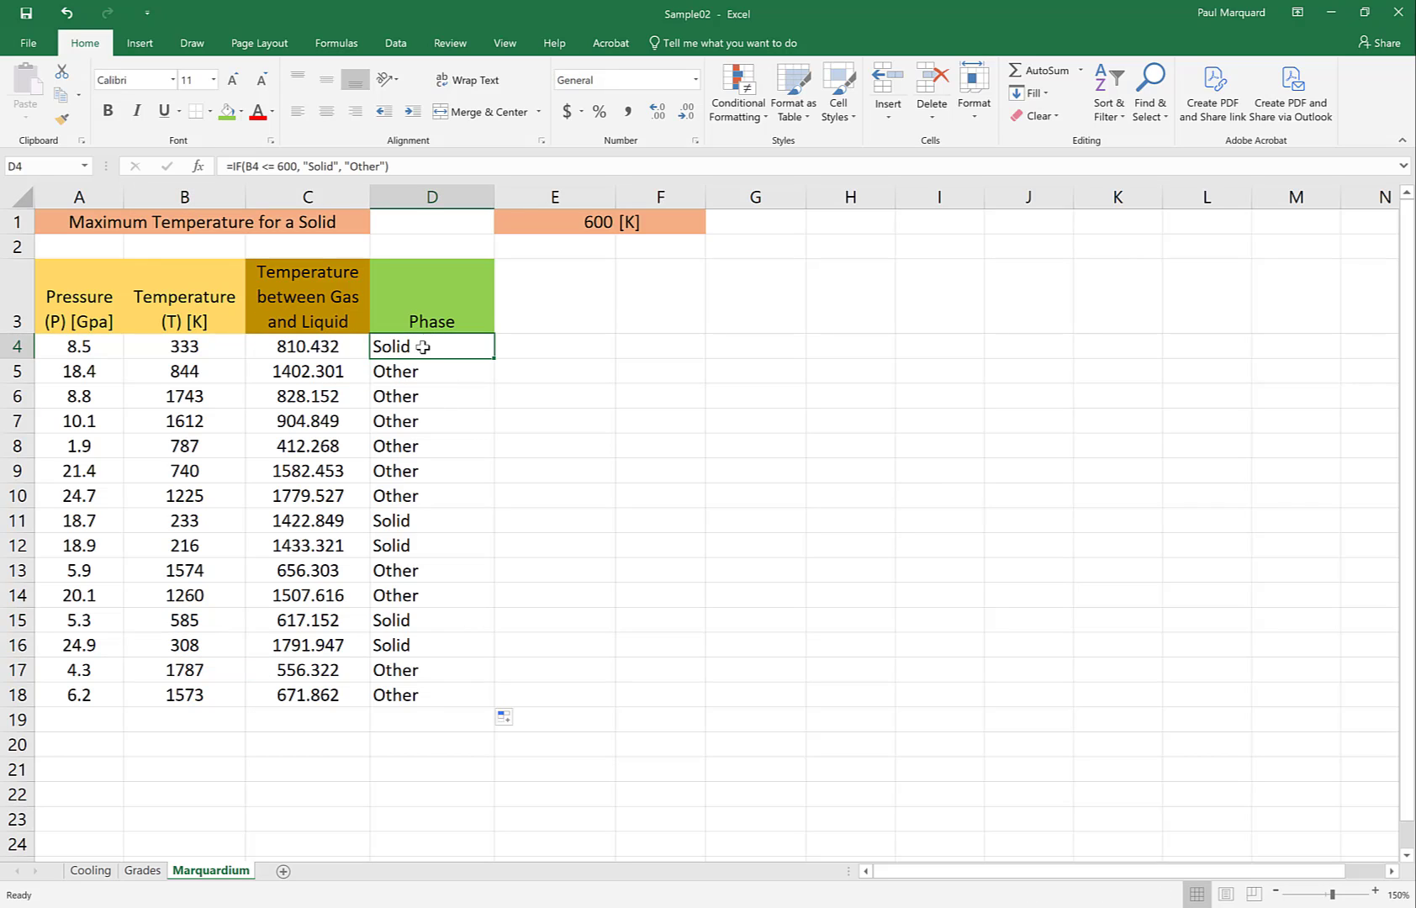
double_click(400, 347)
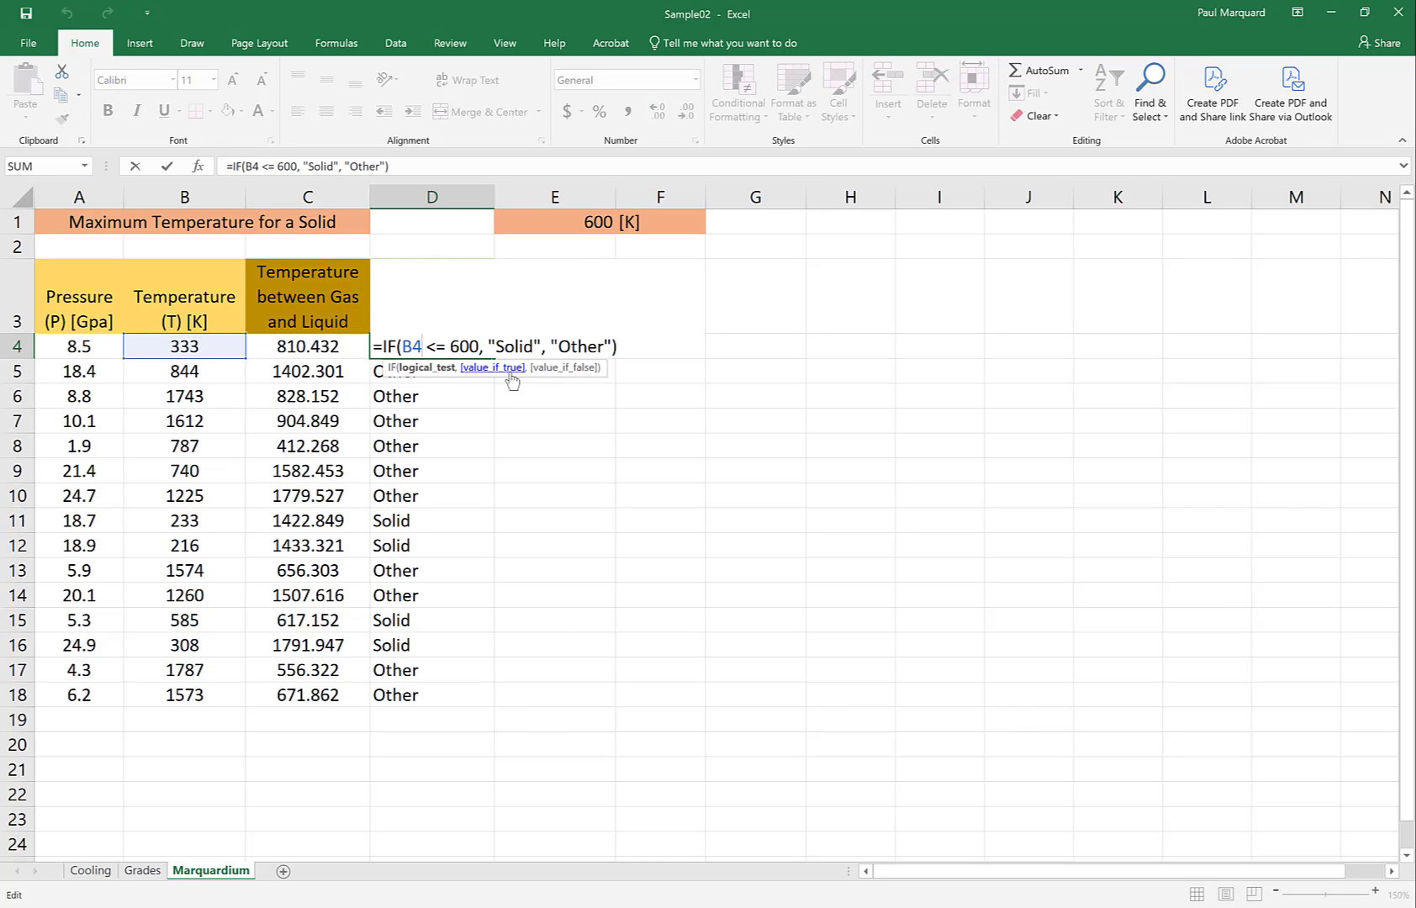
left_click_drag(549, 346, 612, 347)
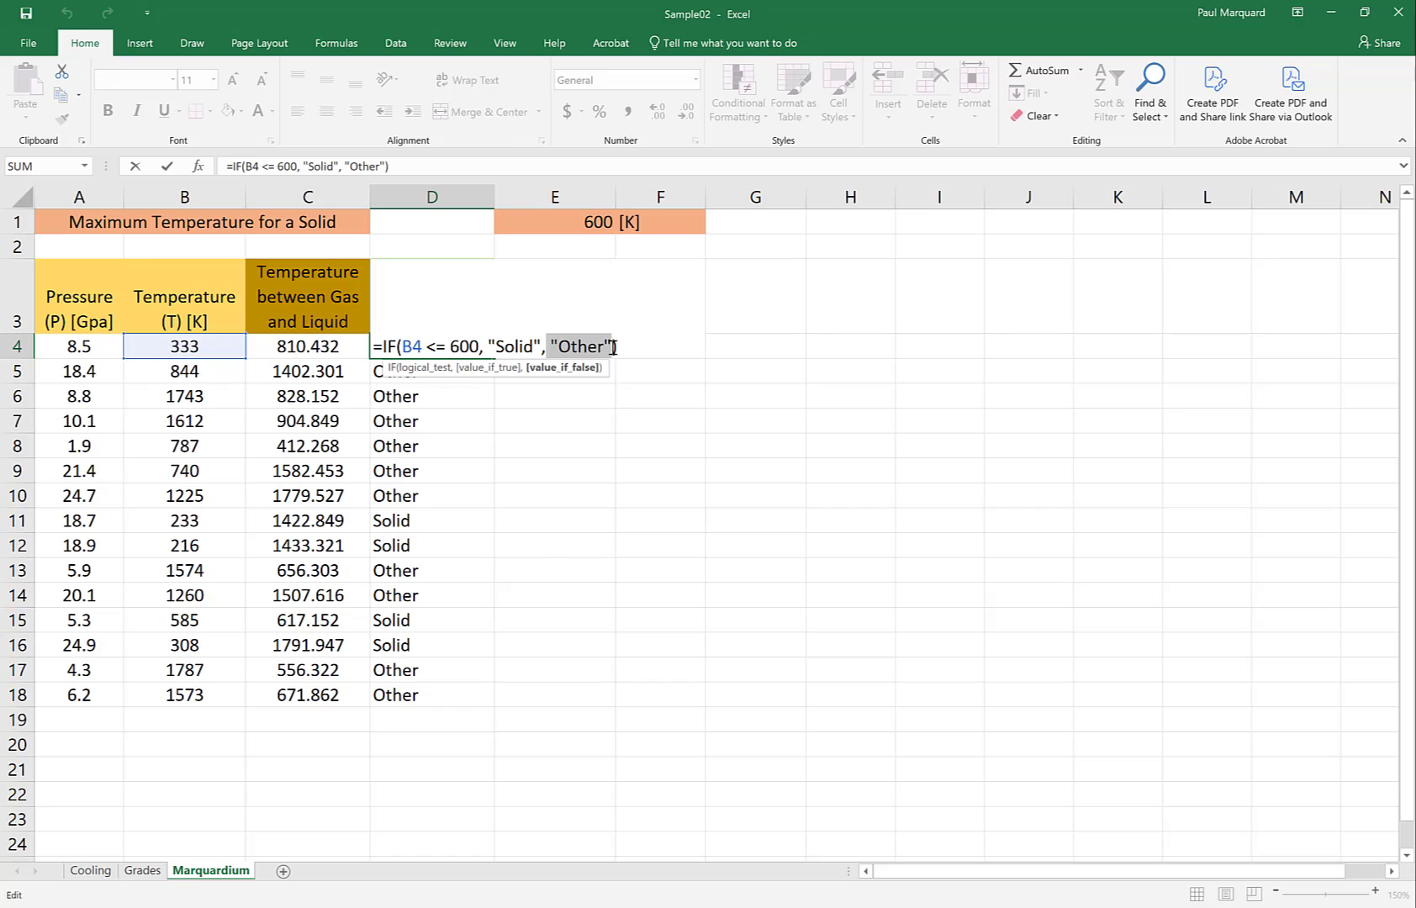
key("Delete")
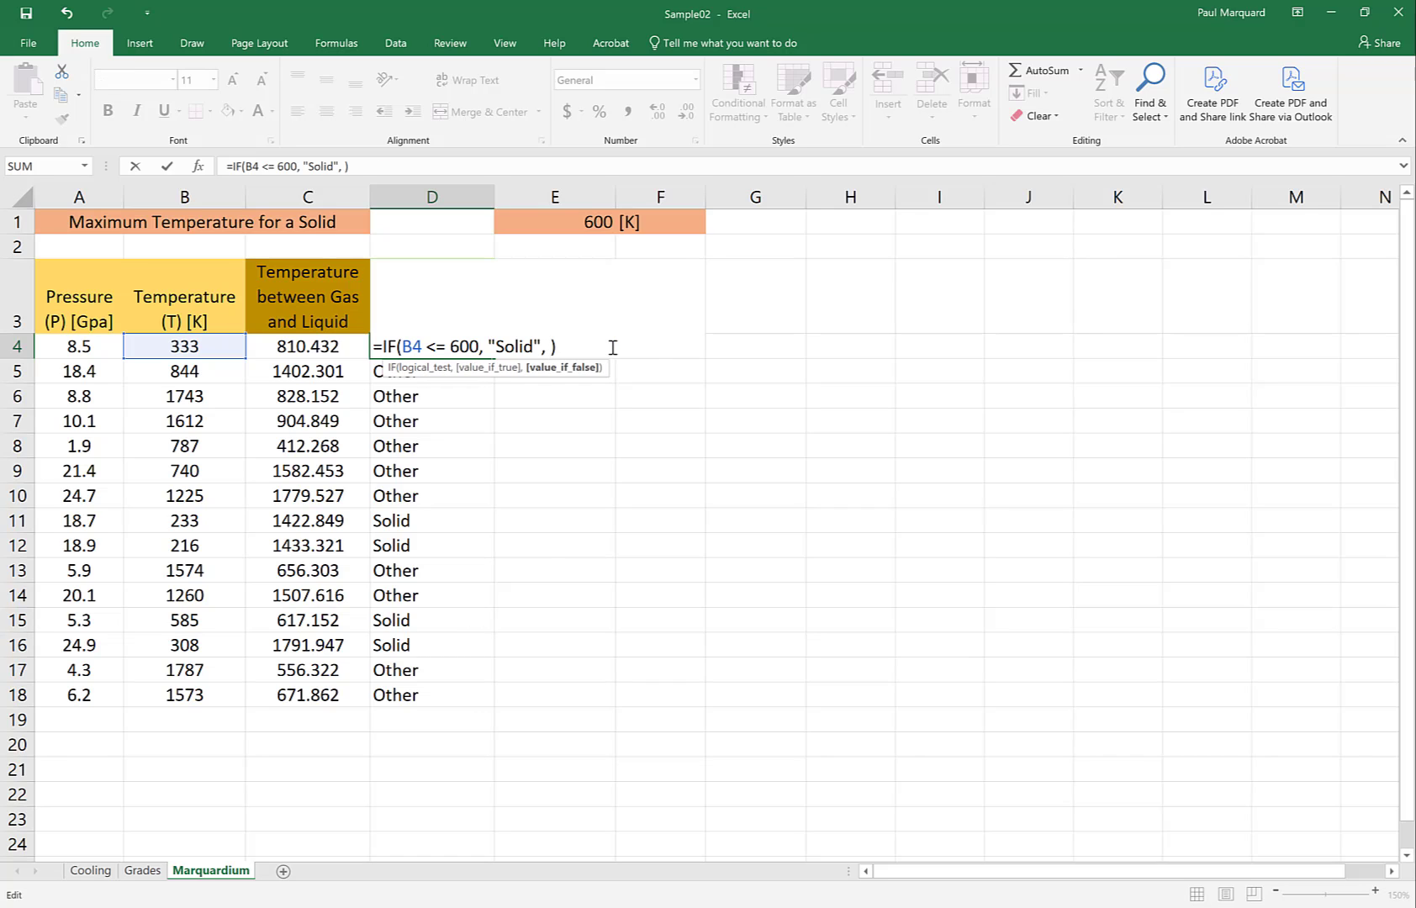
type("if(")
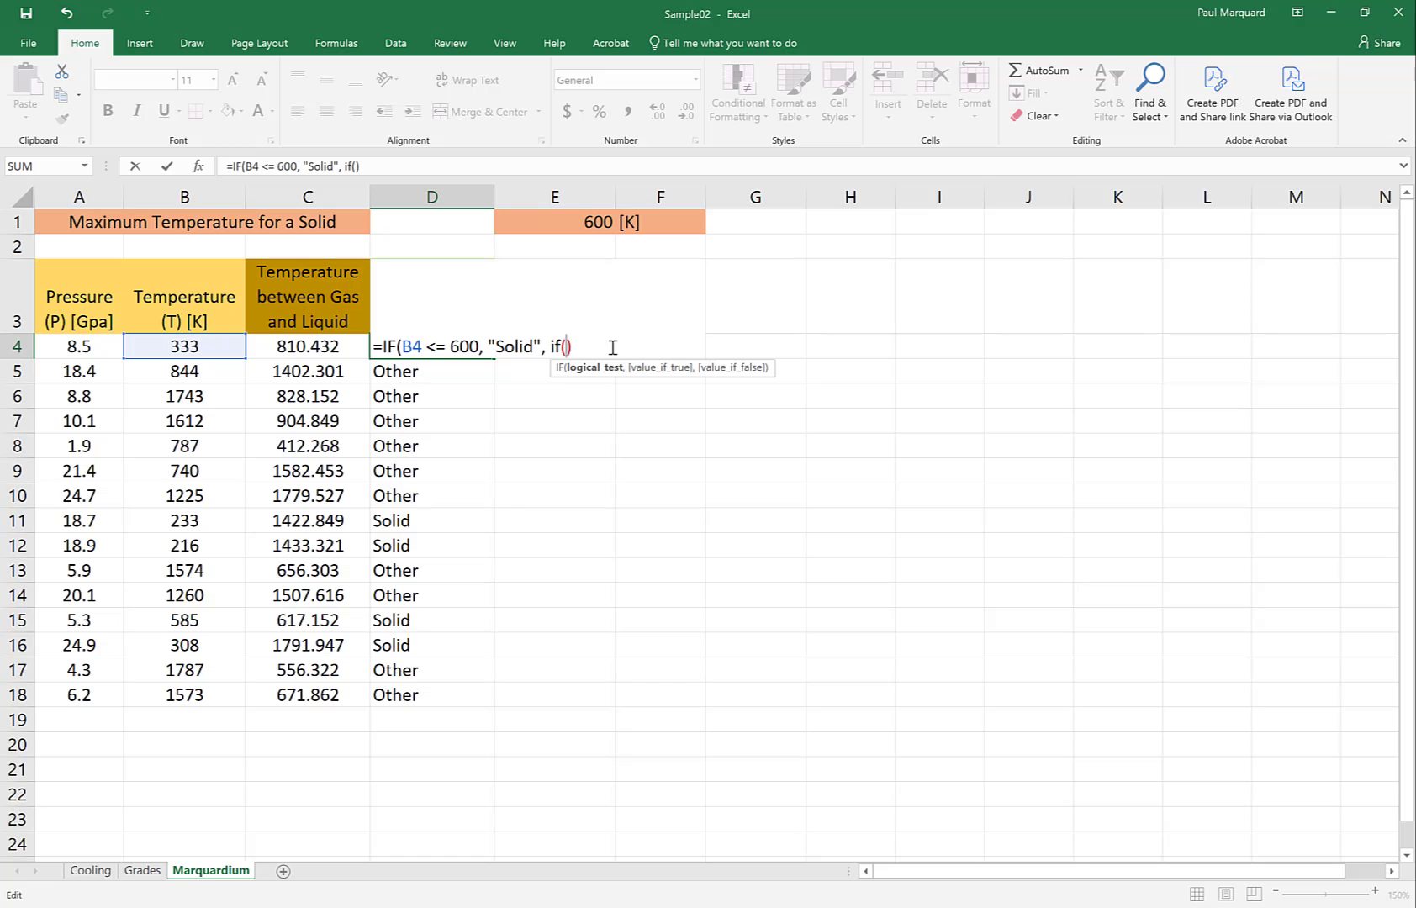
left_click(172, 347)
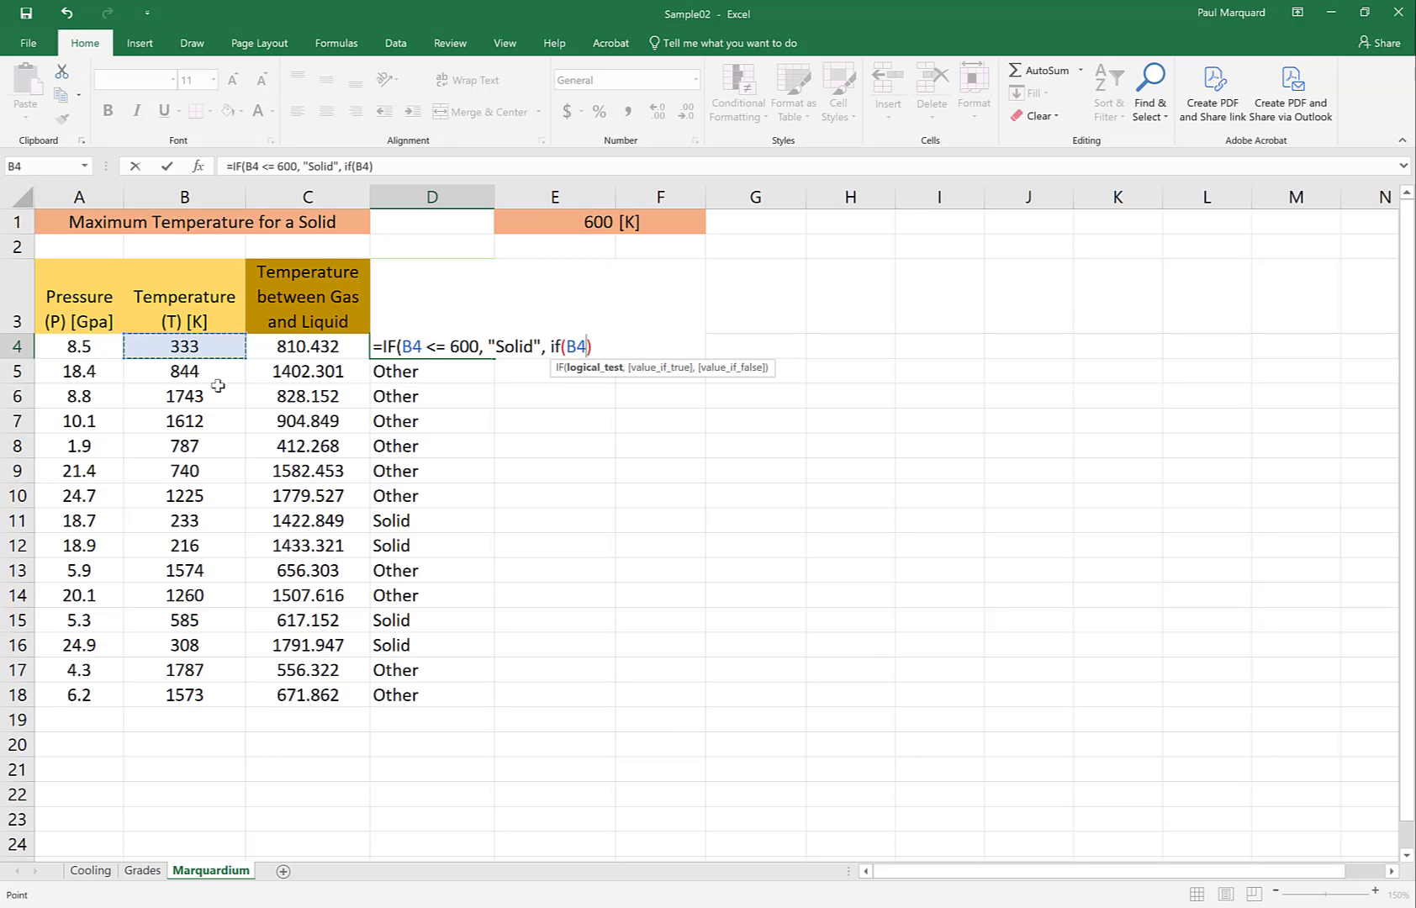
type(">")
left_click(282, 346)
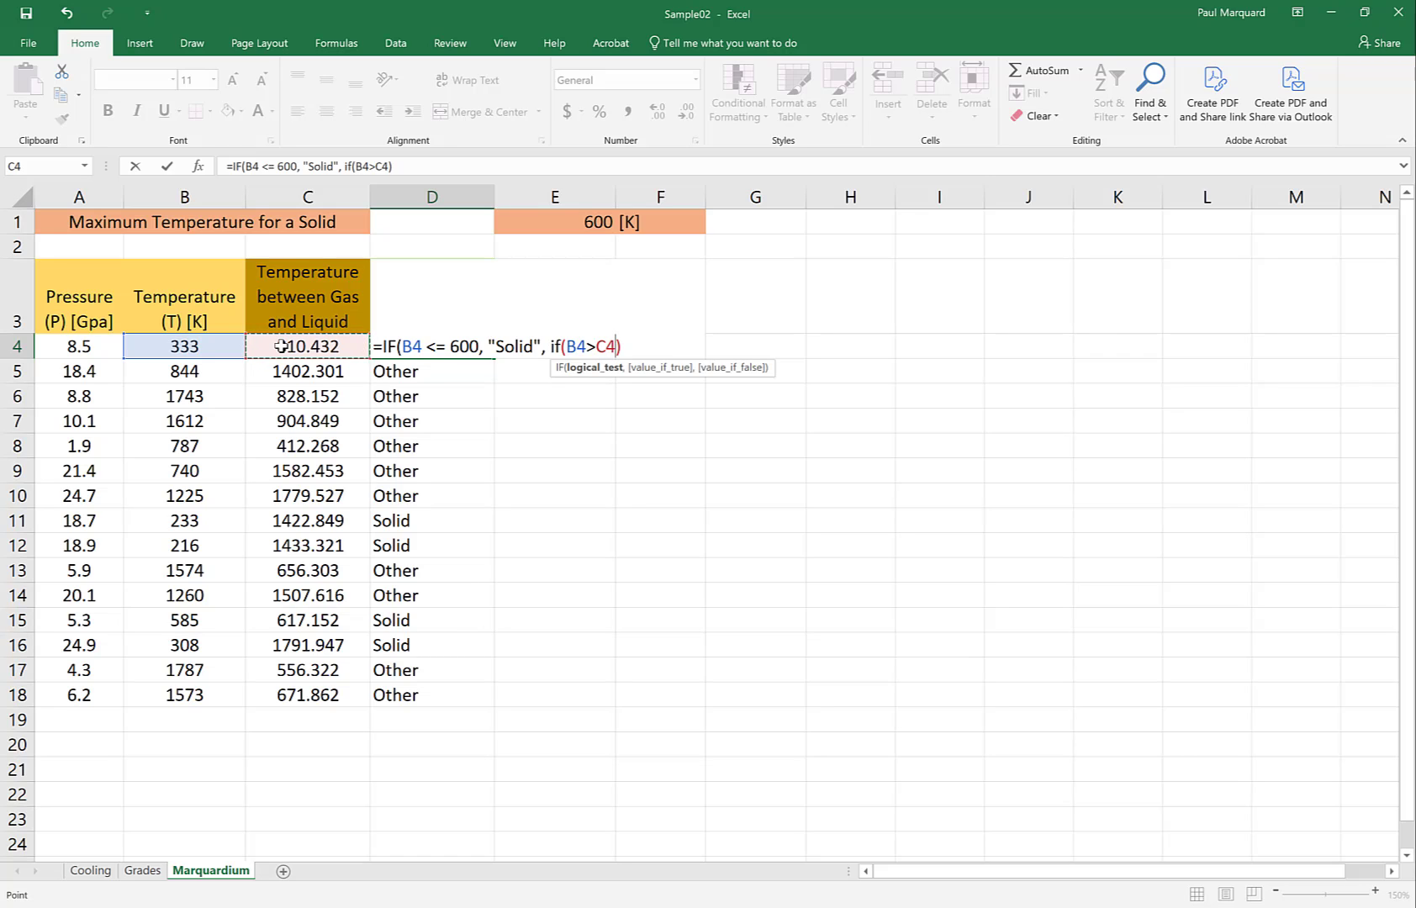
Complete the nested IF in D4 with "Gas" for true and "Liquid" for false, accepting the proposed parenthesis correction
type(", ")
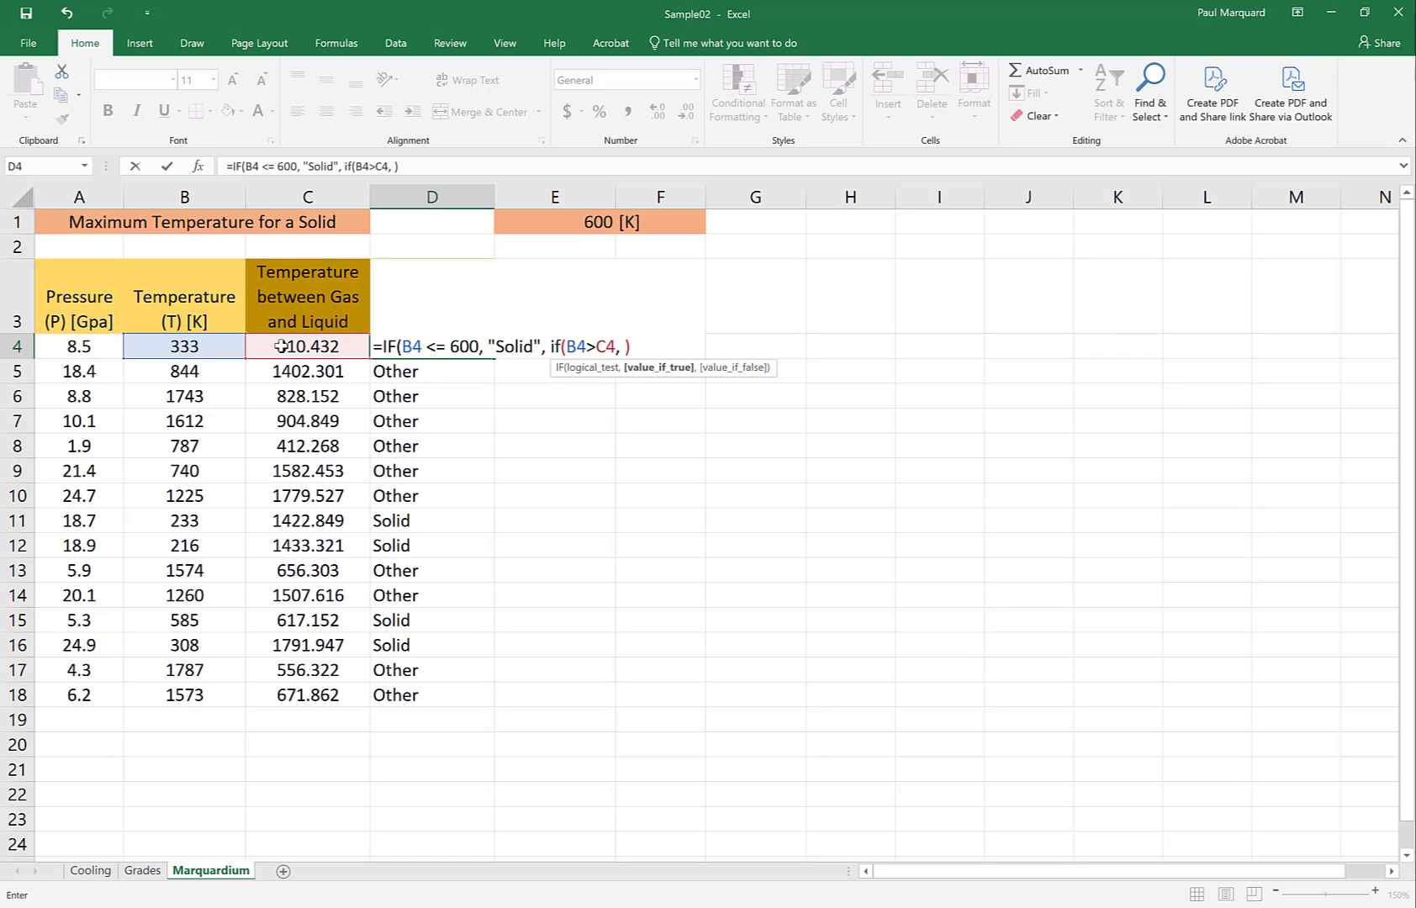
type("\"Gas\", ")
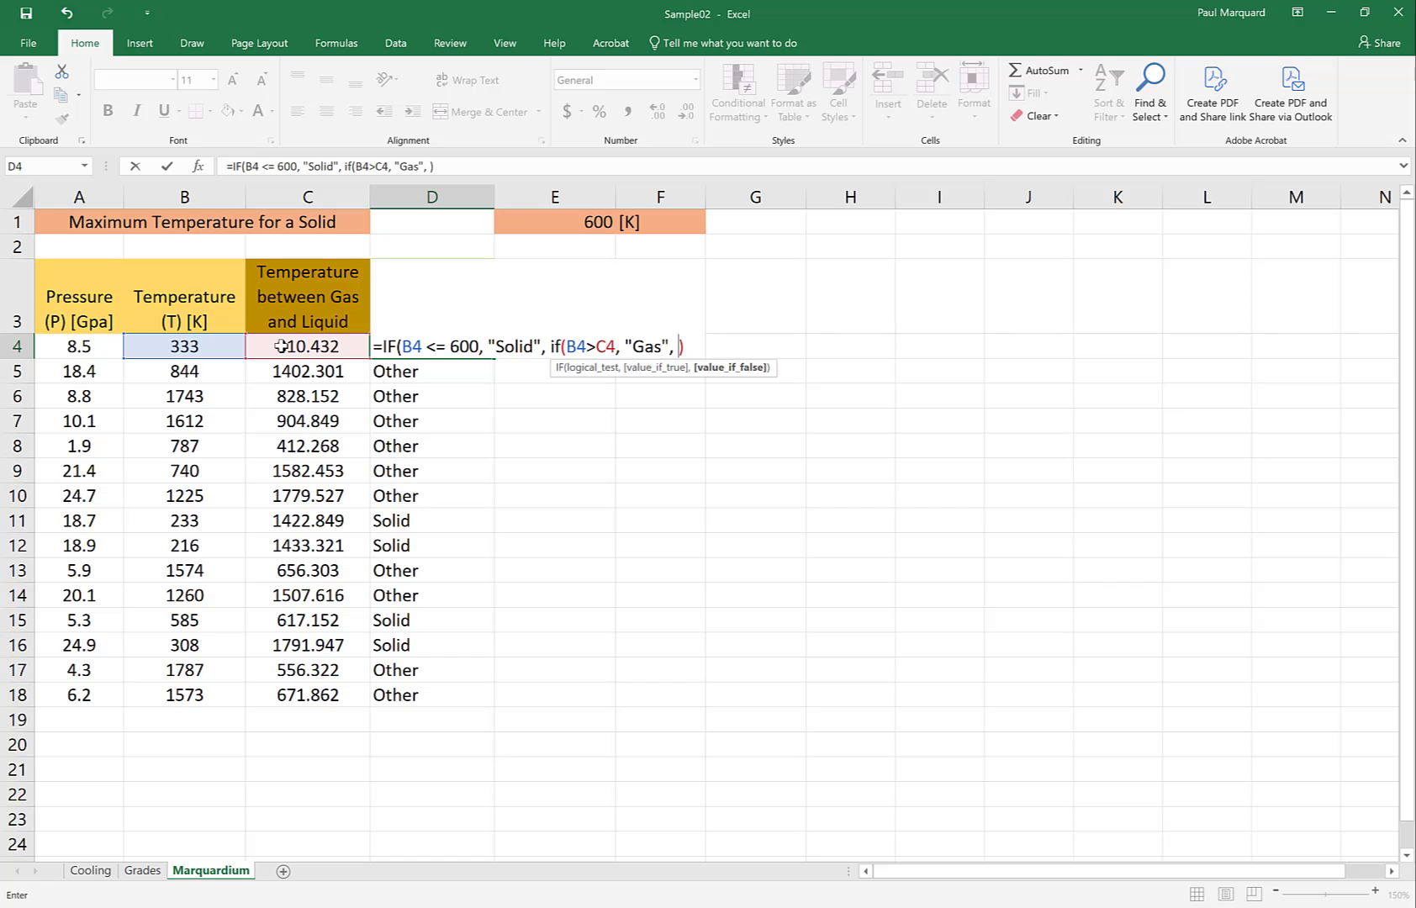
type("\"Liquid\")")
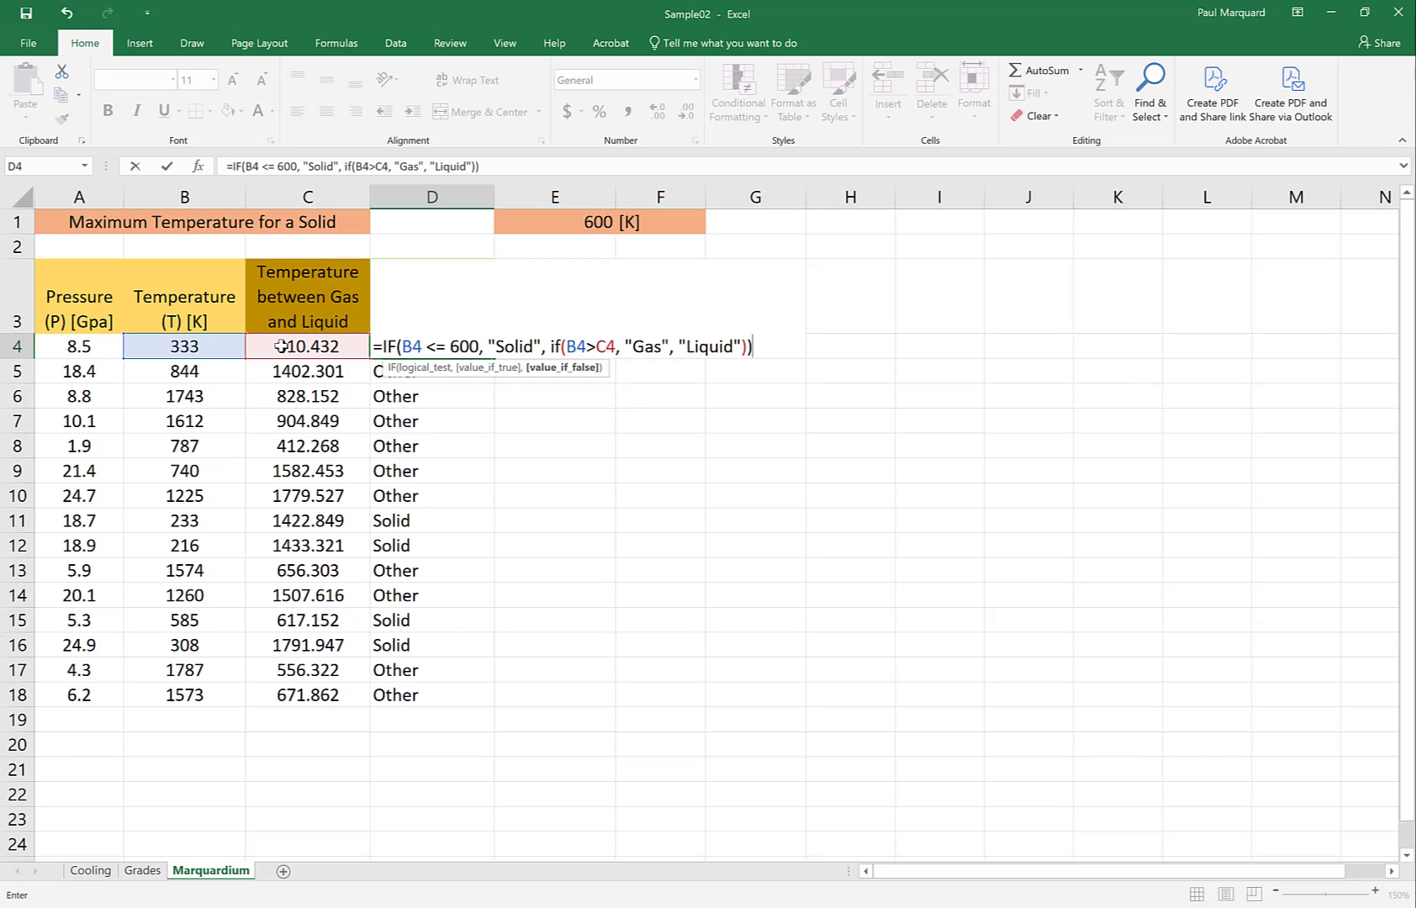
type(")")
key("Return")
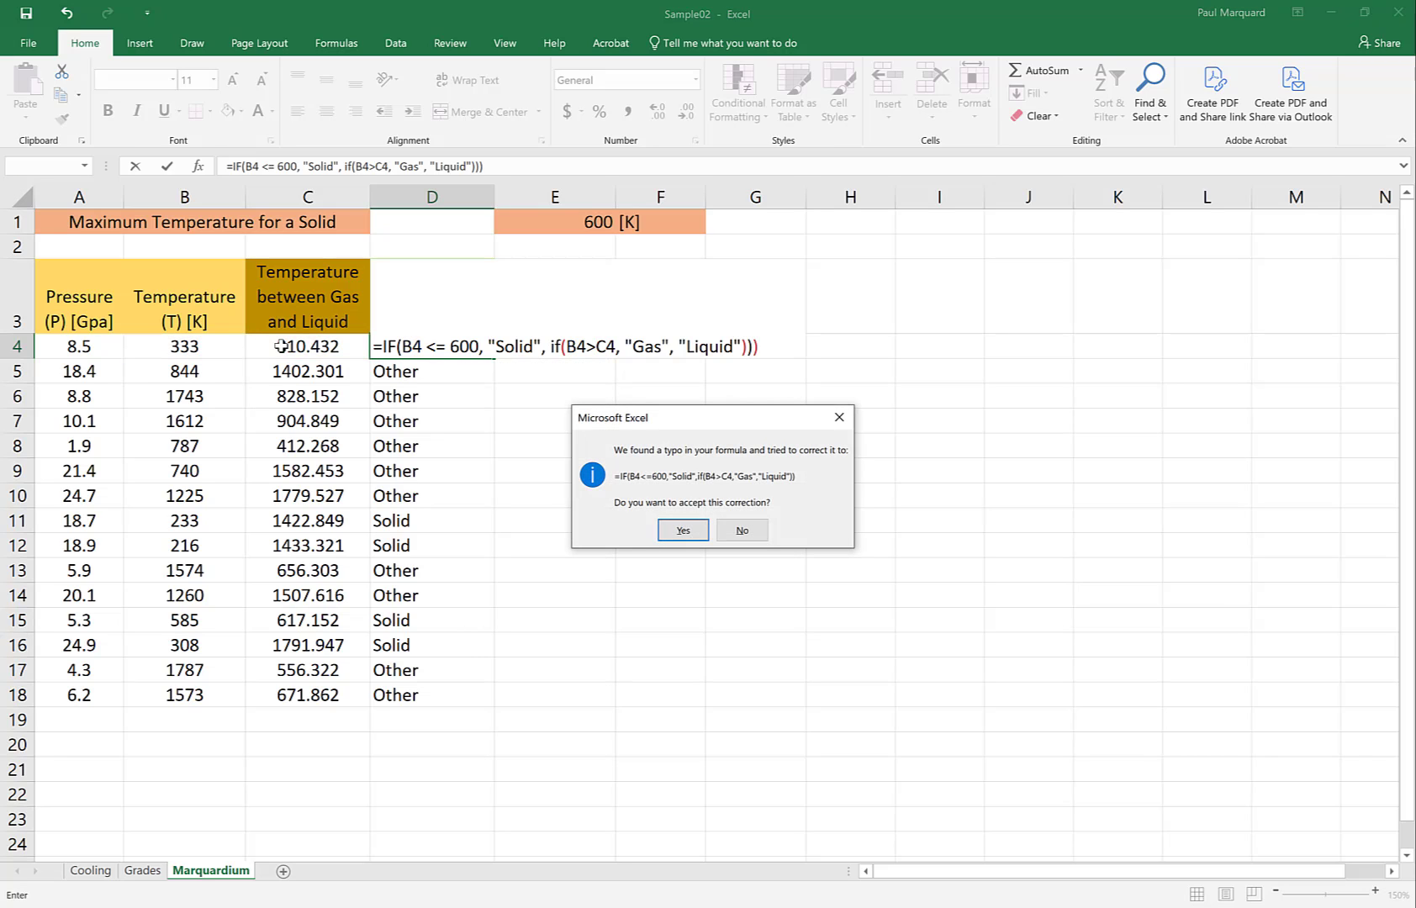
left_click(682, 530)
Fill the nested IF formula from D4 down through D18
left_click(476, 343)
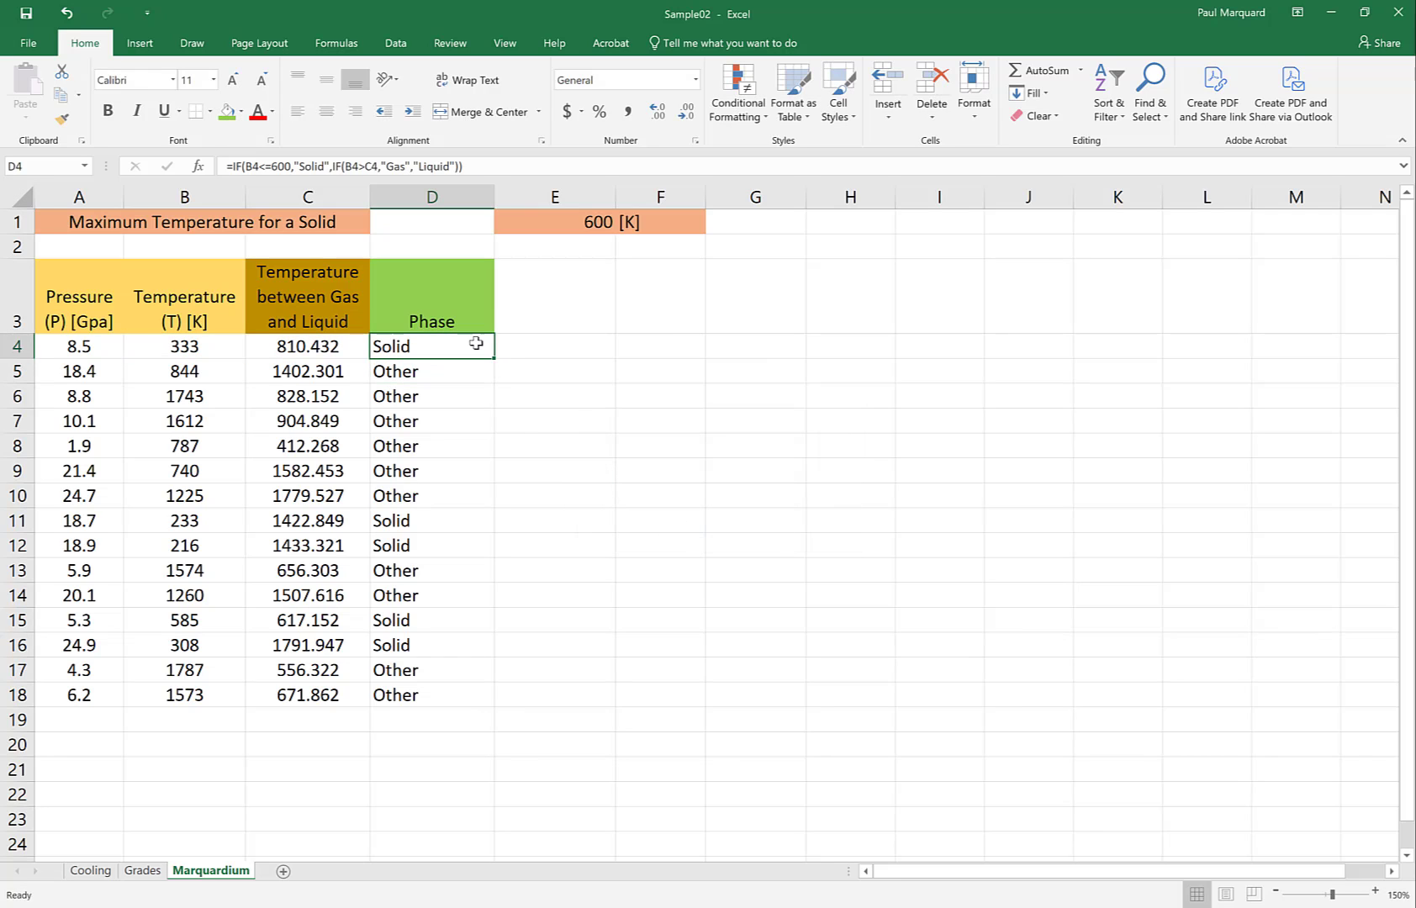
left_click_drag(493, 357, 493, 706)
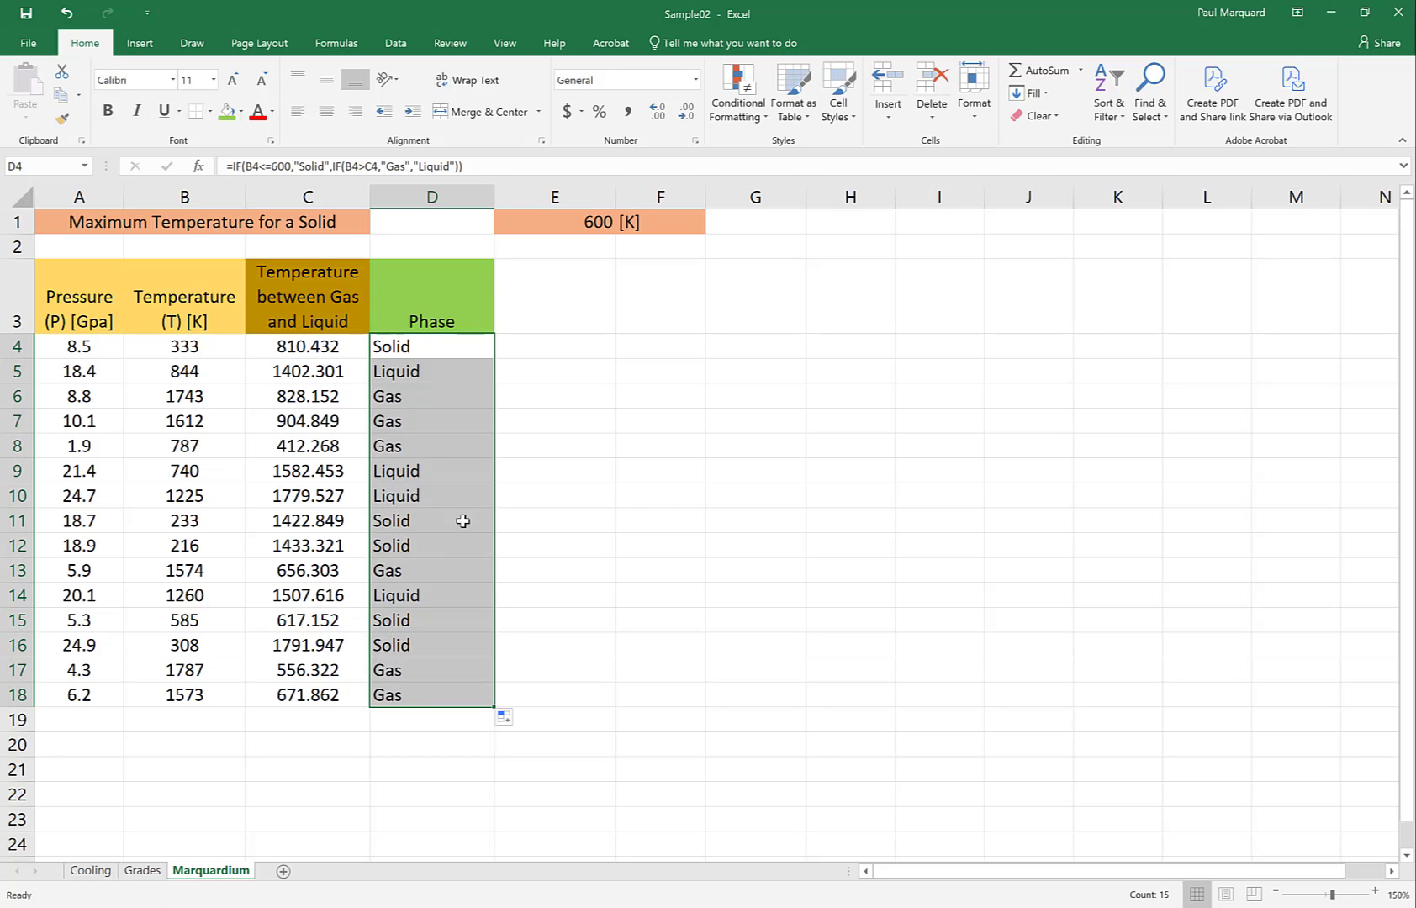
left_click(399, 346)
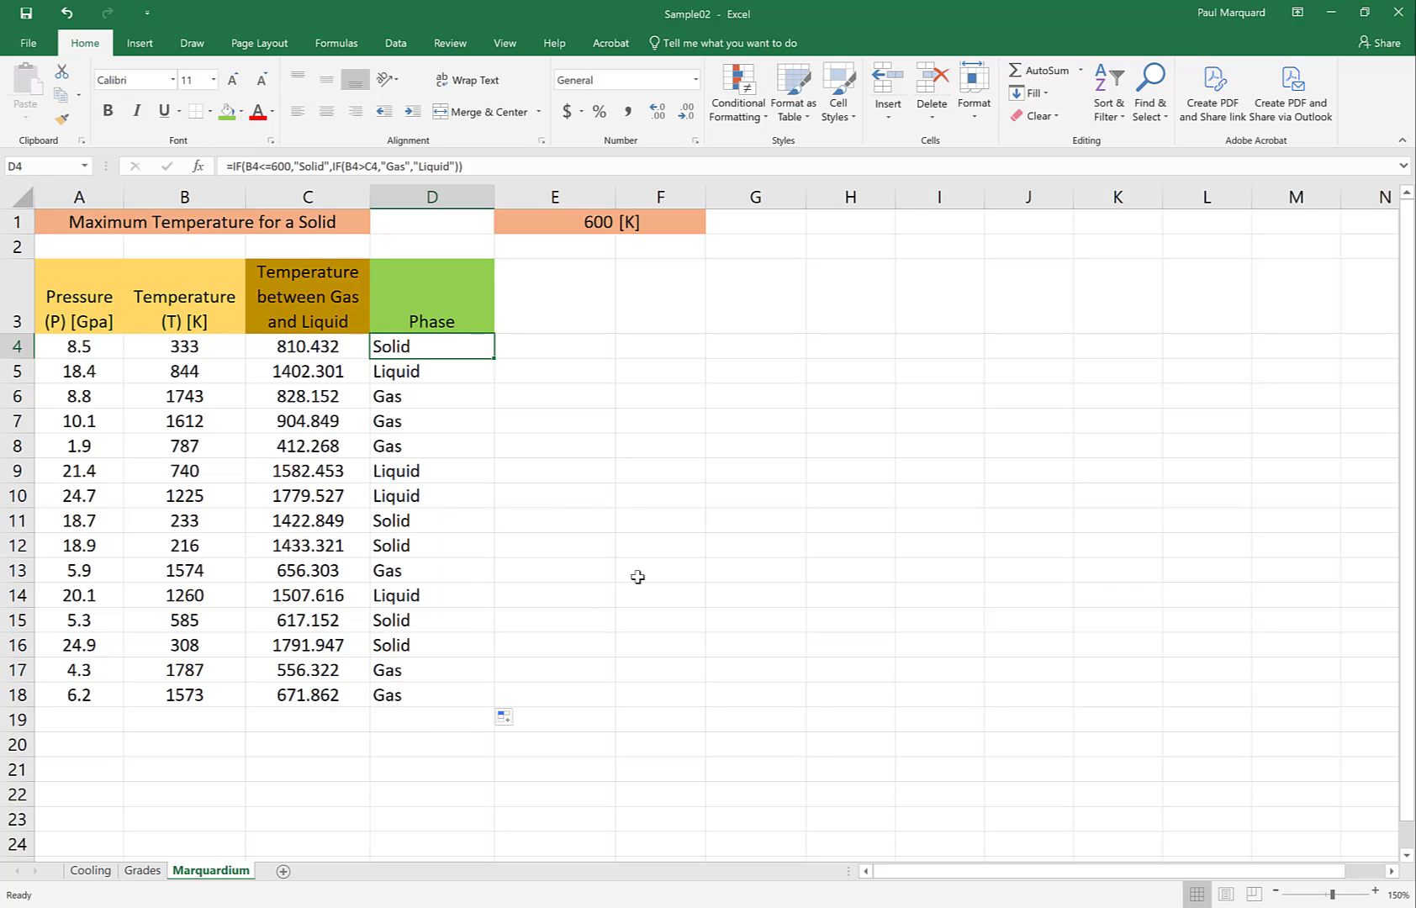